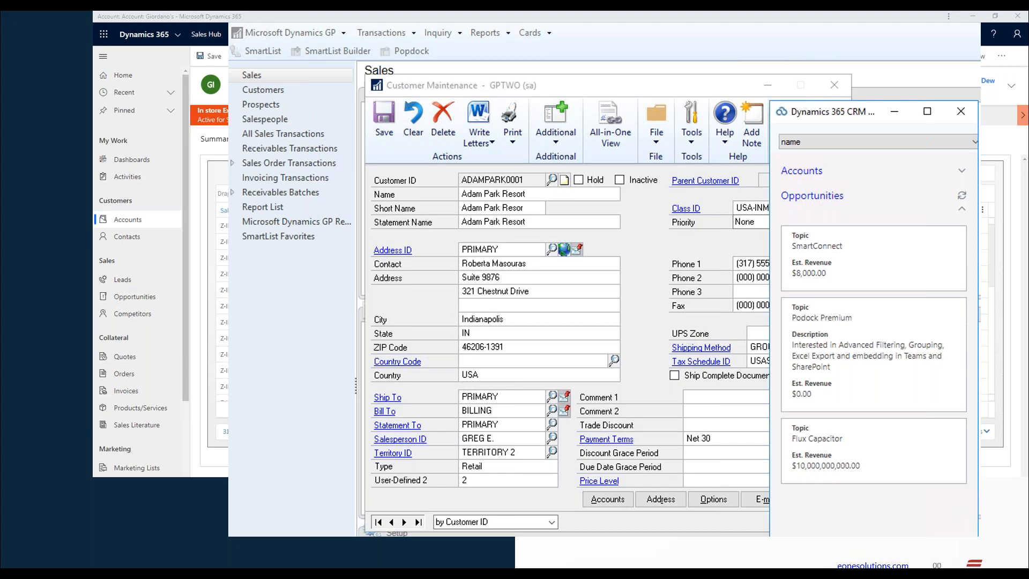
{"action": "key", "text": "Right"}
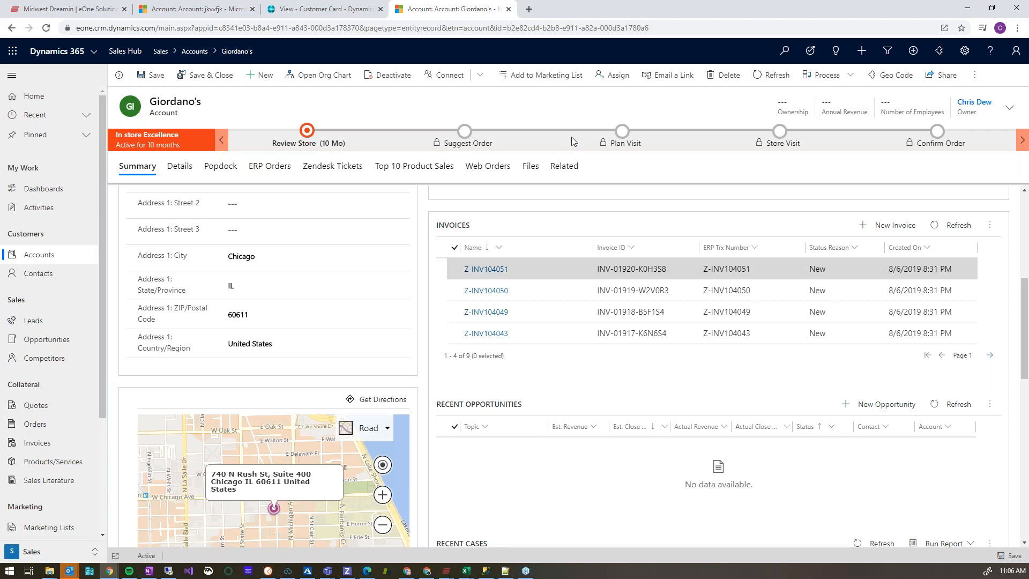
Open the Popdock login page in a new browser tab and log in with the demo account's saved email and password.
{"action": "left_click", "coordinate": [528, 10]}
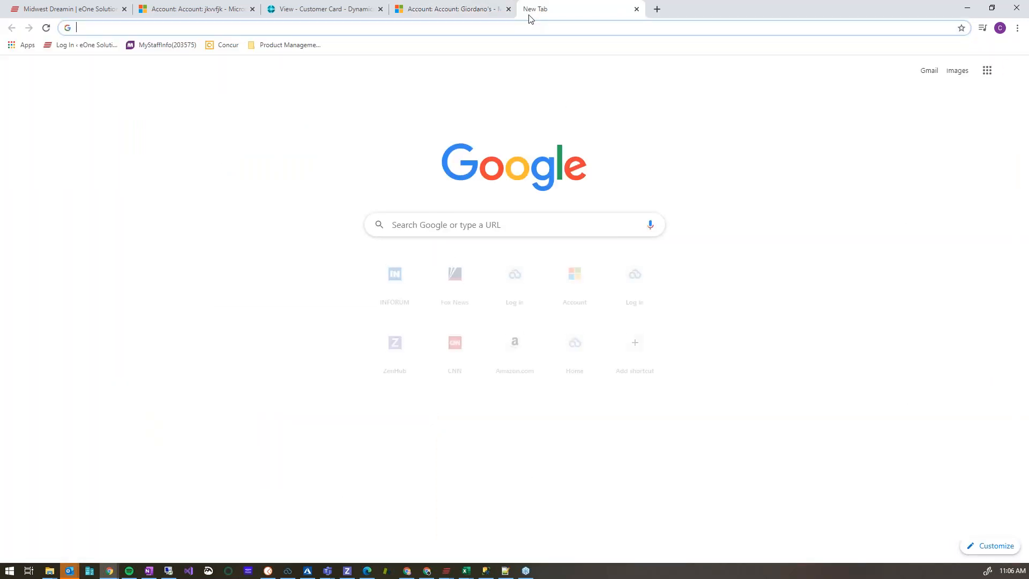
{"action": "type", "text": "log"}
{"action": "key", "text": "Return"}
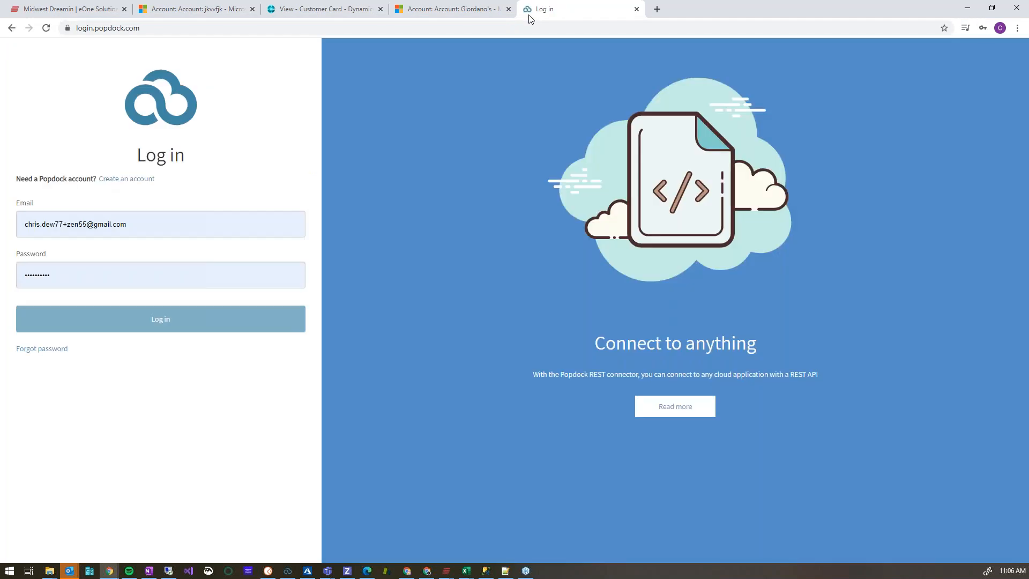
{"action": "left_click_drag", "start_coordinate": [189, 225], "coordinate": [16, 220]}
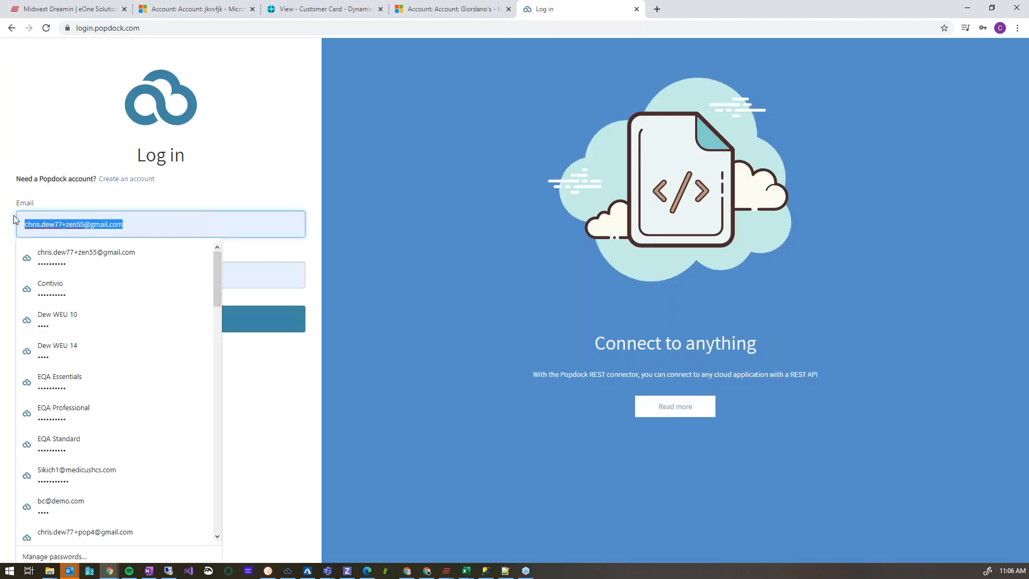
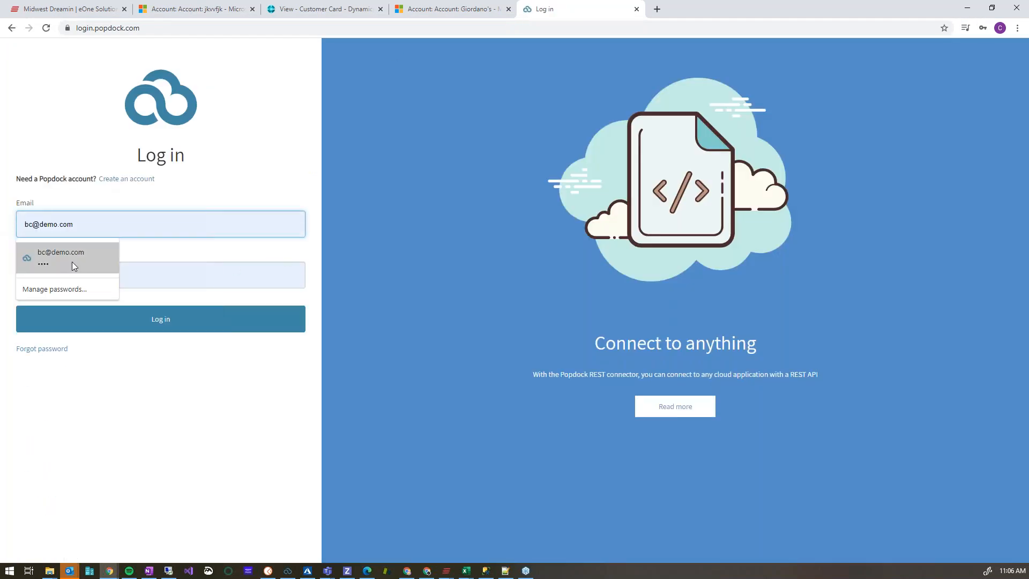
{"action": "left_click", "coordinate": [72, 258]}
{"action": "left_click", "coordinate": [121, 321]}
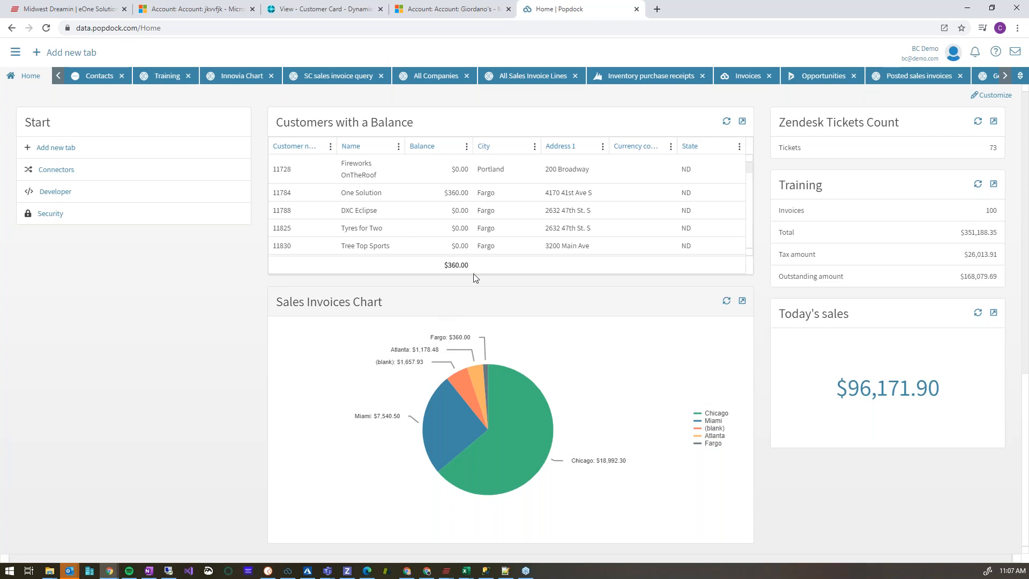
Open the All Sales Invoice Lines tab and switch it to the Customers list under Sales in Dynamics 365 Business Central - (Sandbox).
{"action": "mouse_move", "coordinate": [438, 376]}
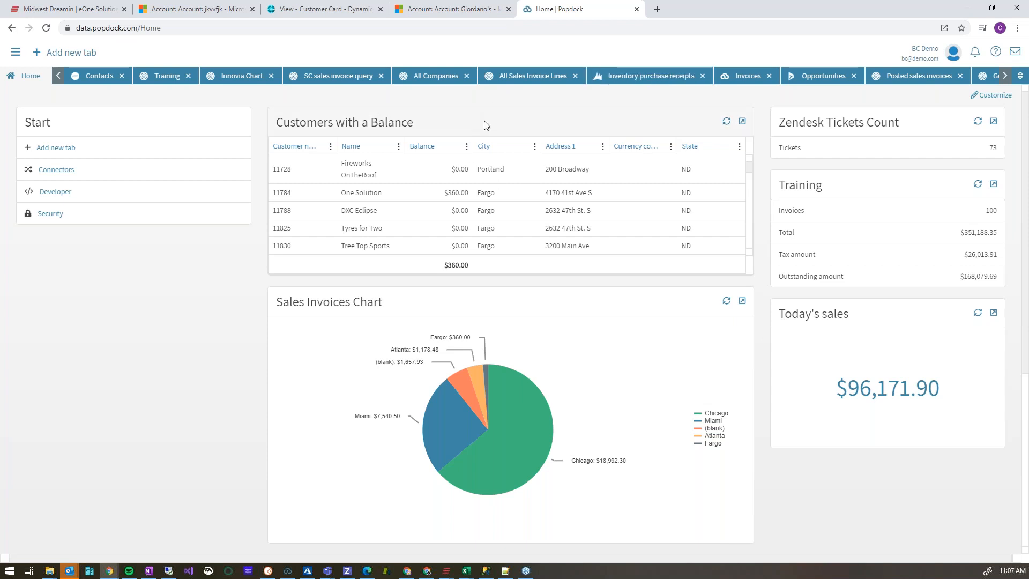
{"action": "left_click", "coordinate": [518, 77]}
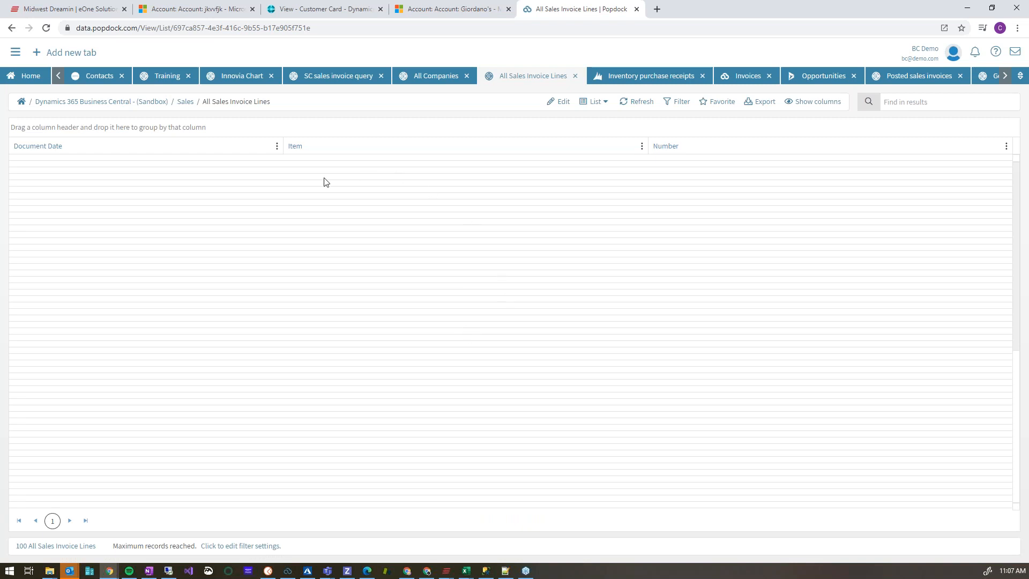
{"action": "left_click", "coordinate": [183, 104]}
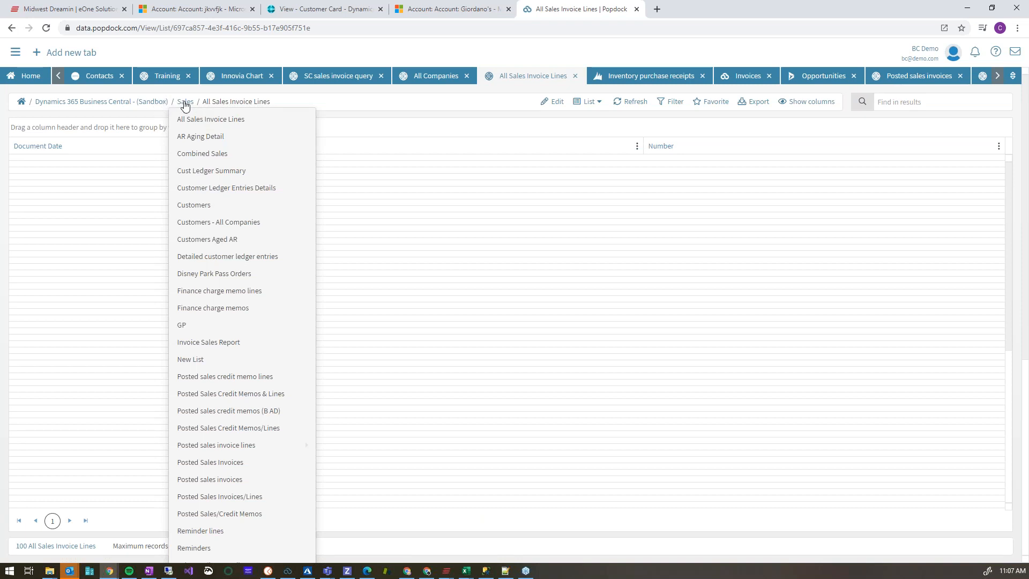
{"action": "left_click", "coordinate": [153, 106]}
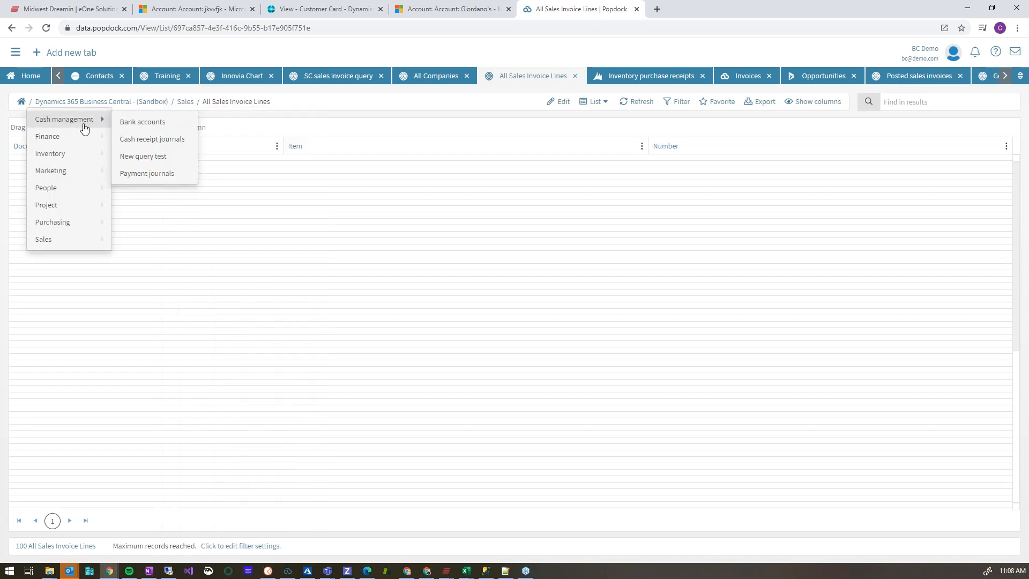
{"action": "mouse_move", "coordinate": [82, 160]}
{"action": "mouse_move", "coordinate": [68, 240]}
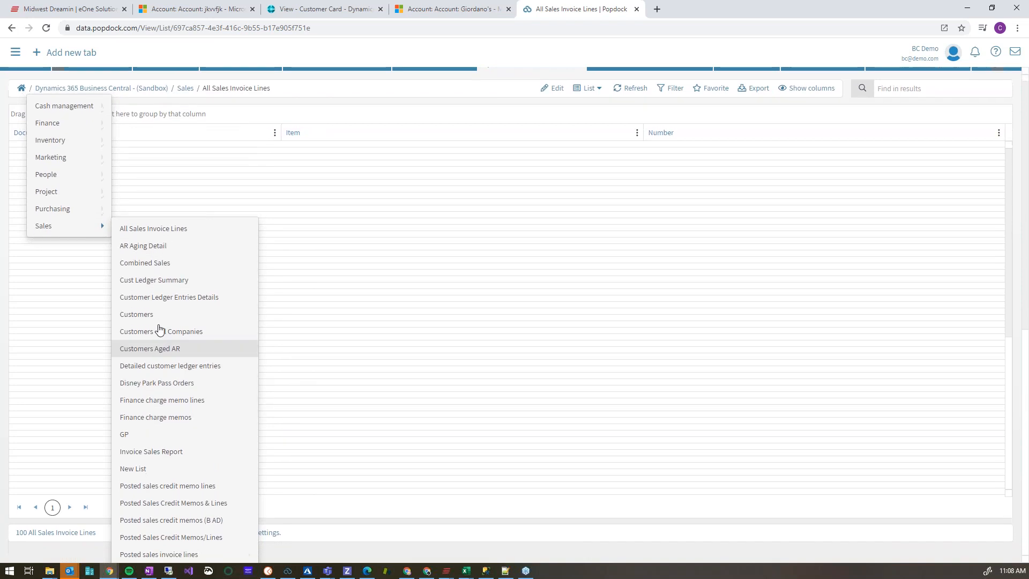
{"action": "left_click", "coordinate": [151, 322]}
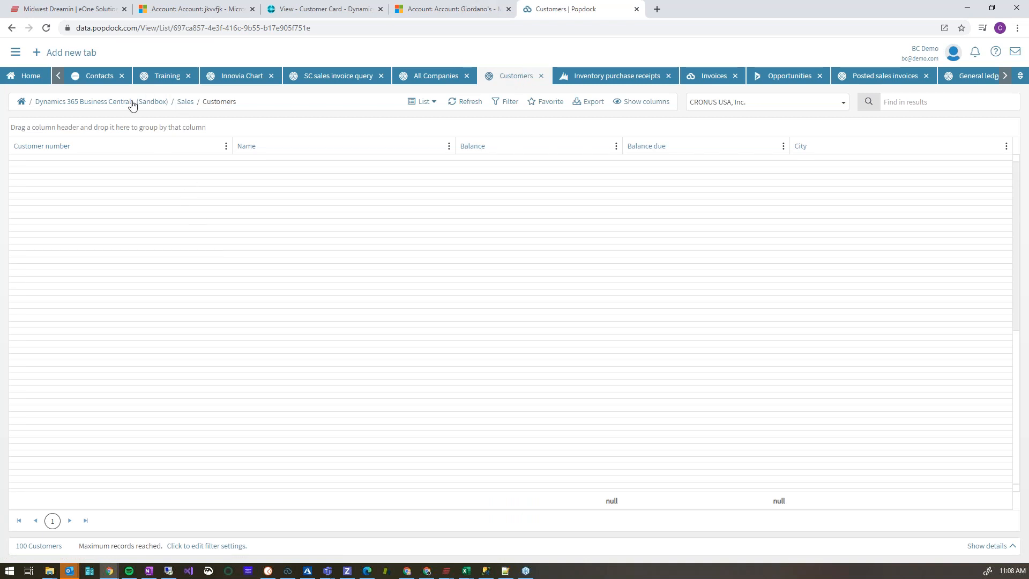
Close the Customers tab and open the Inventory purchase receipts list.
{"action": "left_click", "coordinate": [541, 76]}
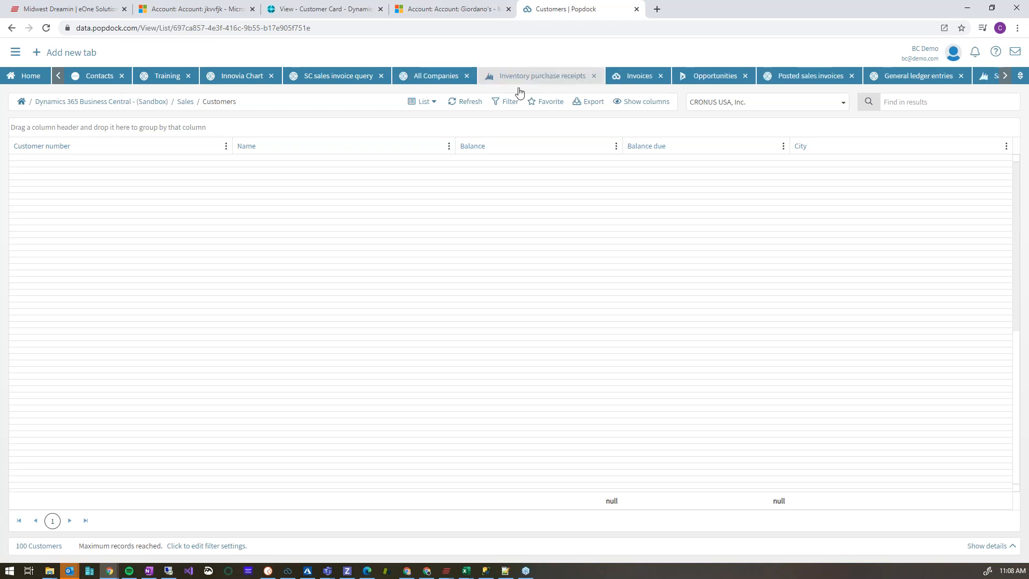
{"action": "left_click", "coordinate": [77, 52]}
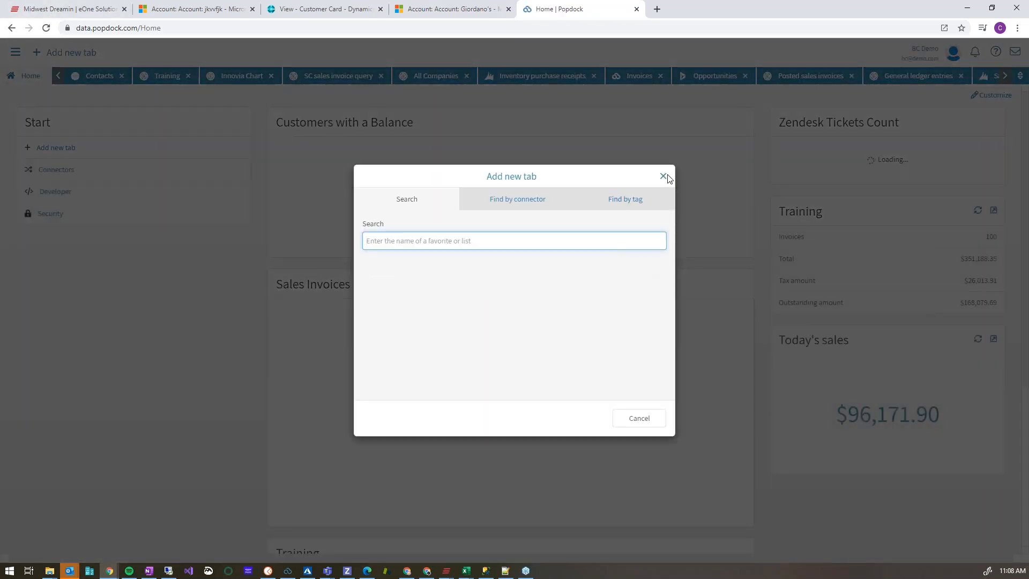
{"action": "left_click", "coordinate": [663, 174]}
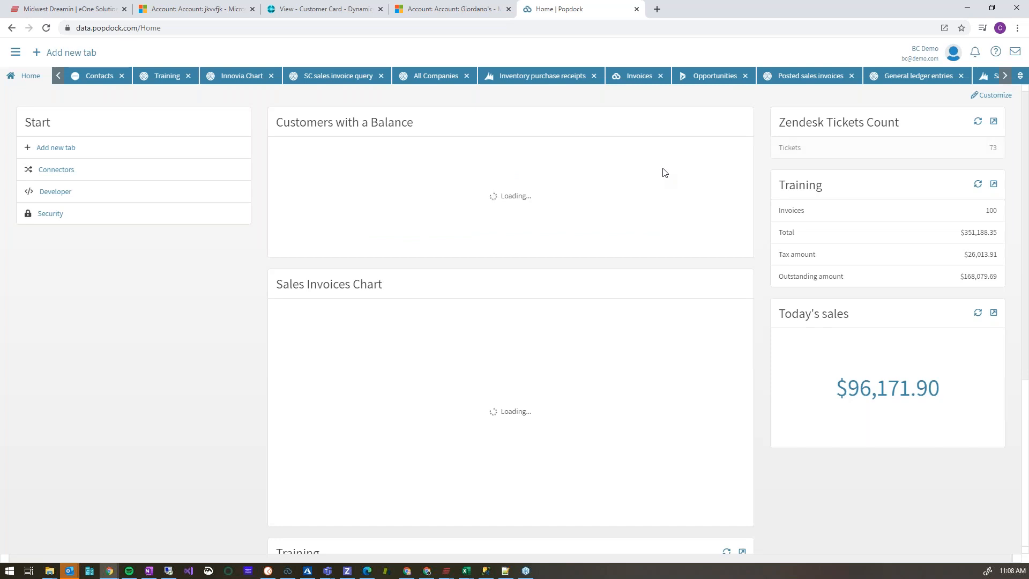
{"action": "left_click", "coordinate": [544, 84]}
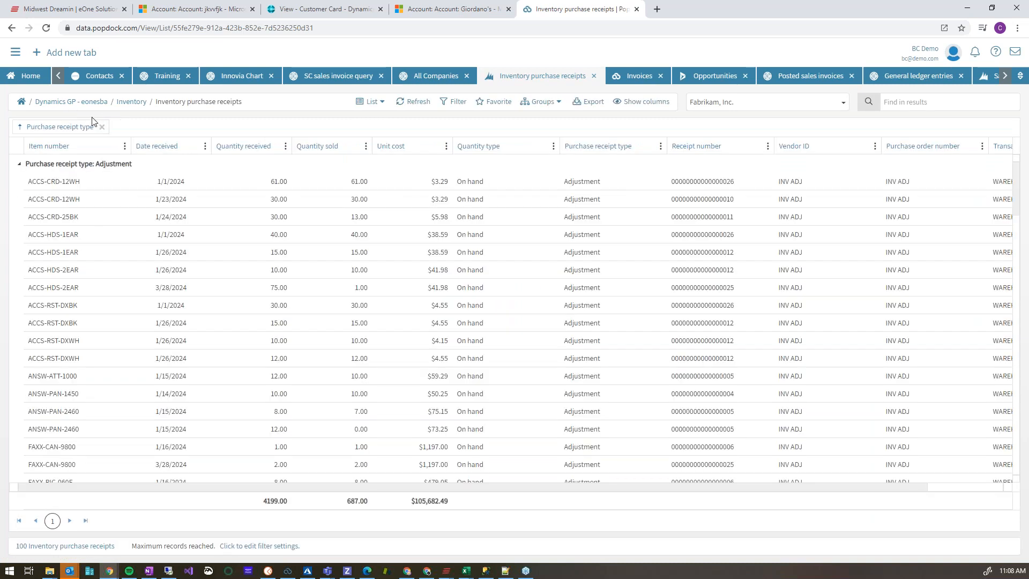
Remove the grouping by Purchase receipt type and move that column in front of Item number.
{"action": "left_click", "coordinate": [101, 127]}
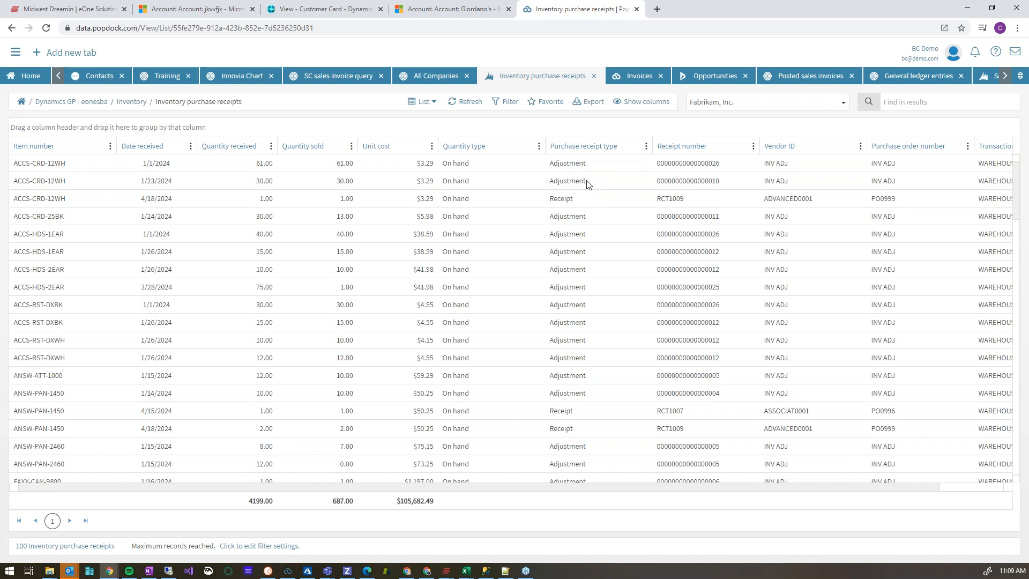
{"action": "left_click_drag", "start_coordinate": [592, 149], "coordinate": [94, 157]}
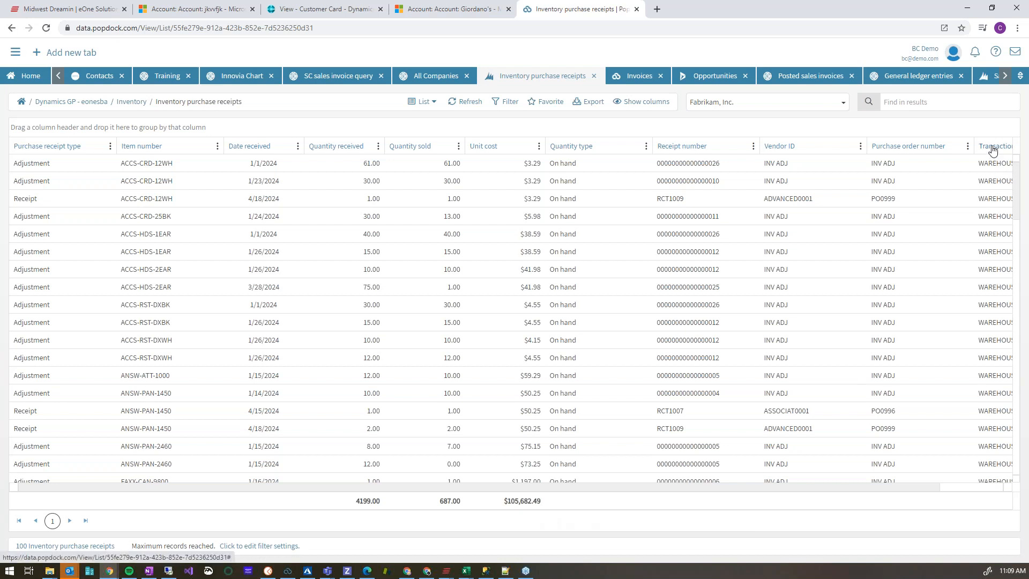
Group the inventory purchase receipts by Transaction location and look through the records in the NORTH group.
{"action": "left_click_drag", "start_coordinate": [991, 147], "coordinate": [967, 127]}
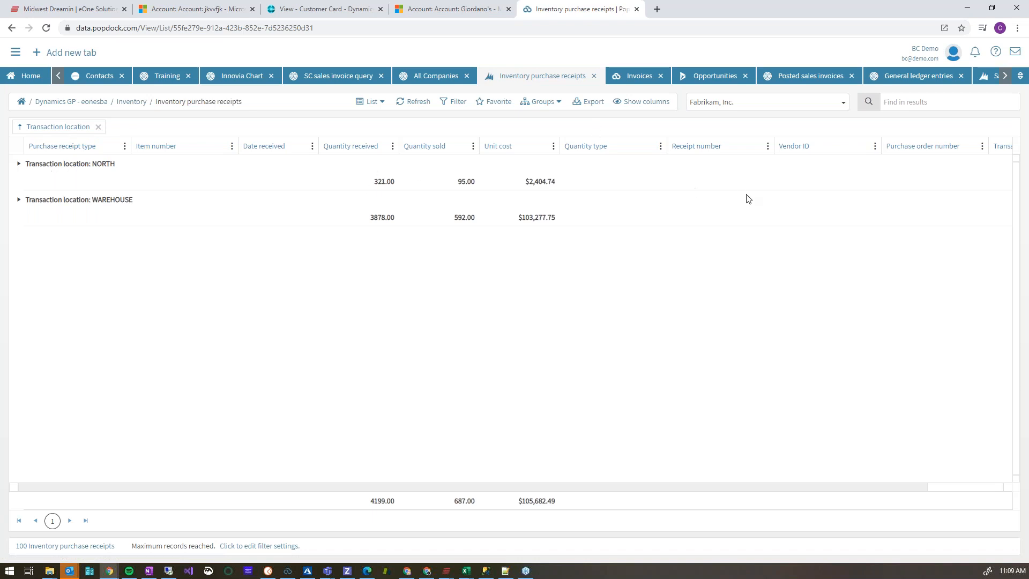
{"action": "left_click", "coordinate": [19, 164]}
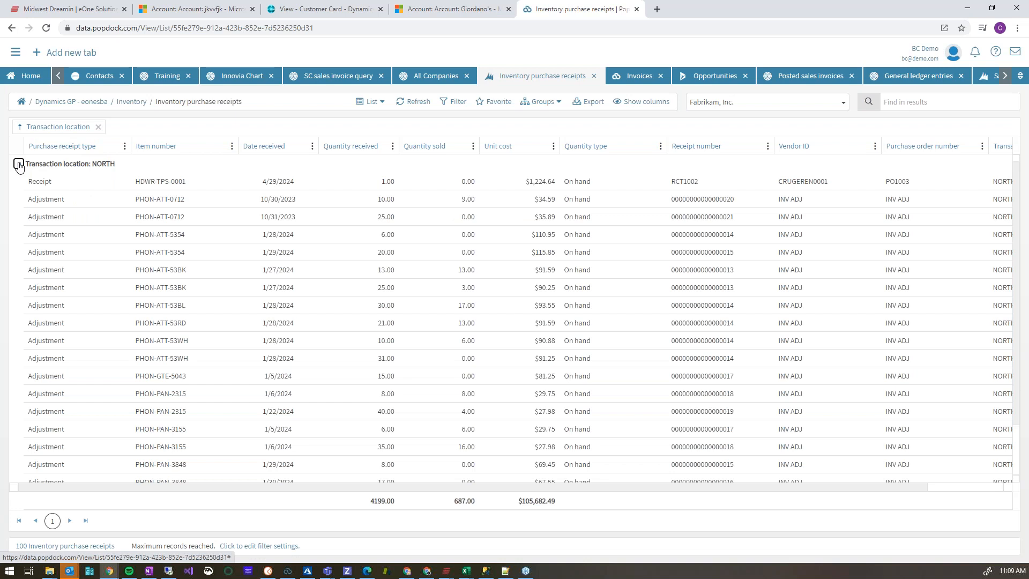
{"action": "left_click", "coordinate": [19, 164]}
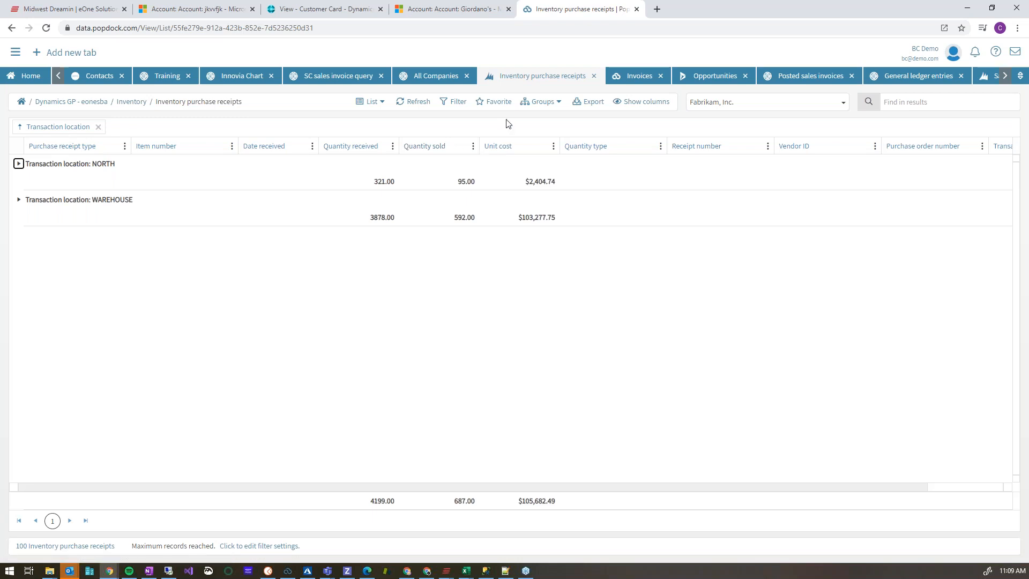
Define a filter for Date received Greater than, using a field comparison with Start of year.
{"action": "left_click", "coordinate": [458, 104]}
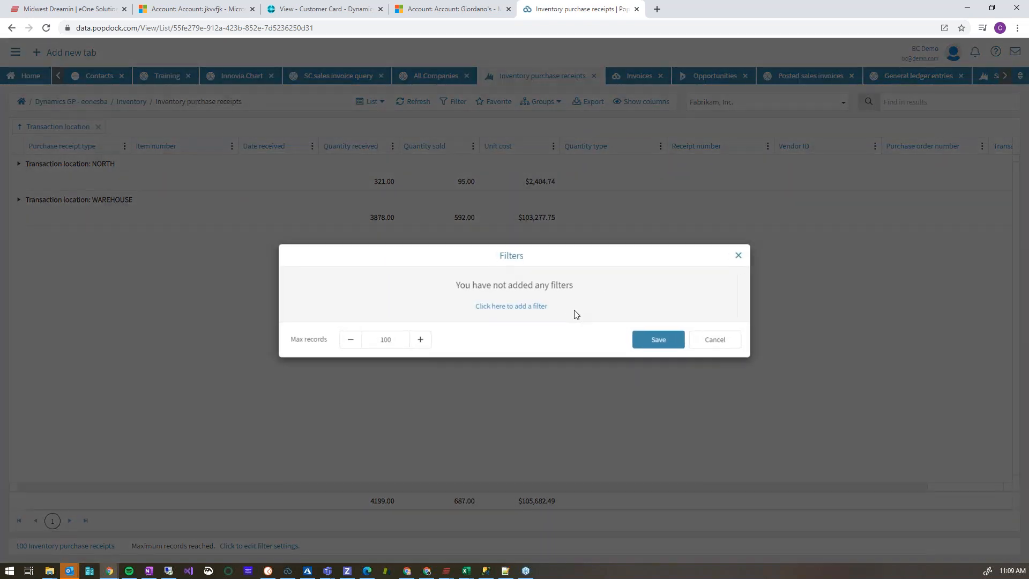
{"action": "left_click", "coordinate": [523, 308]}
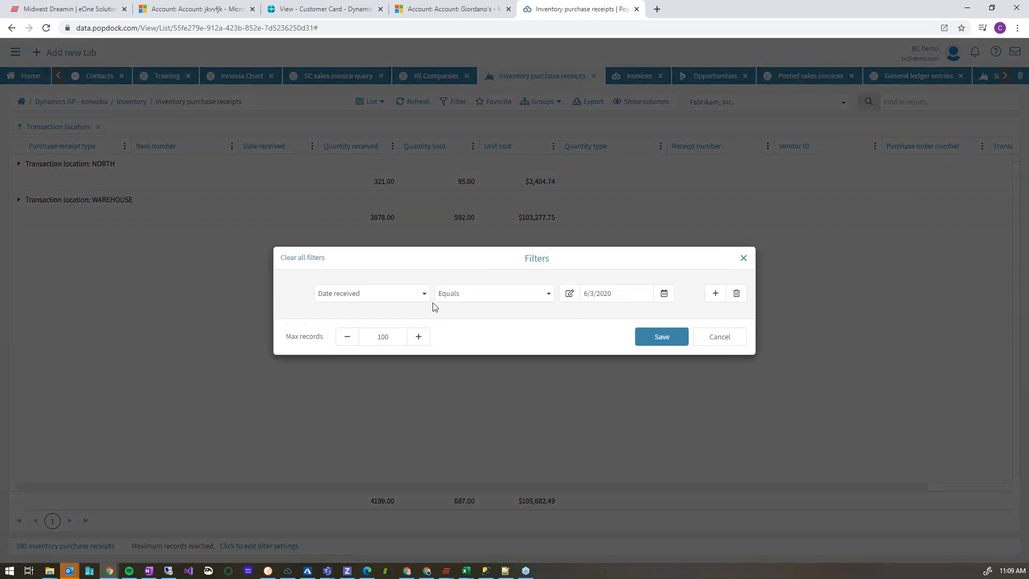
{"action": "left_click", "coordinate": [549, 294]}
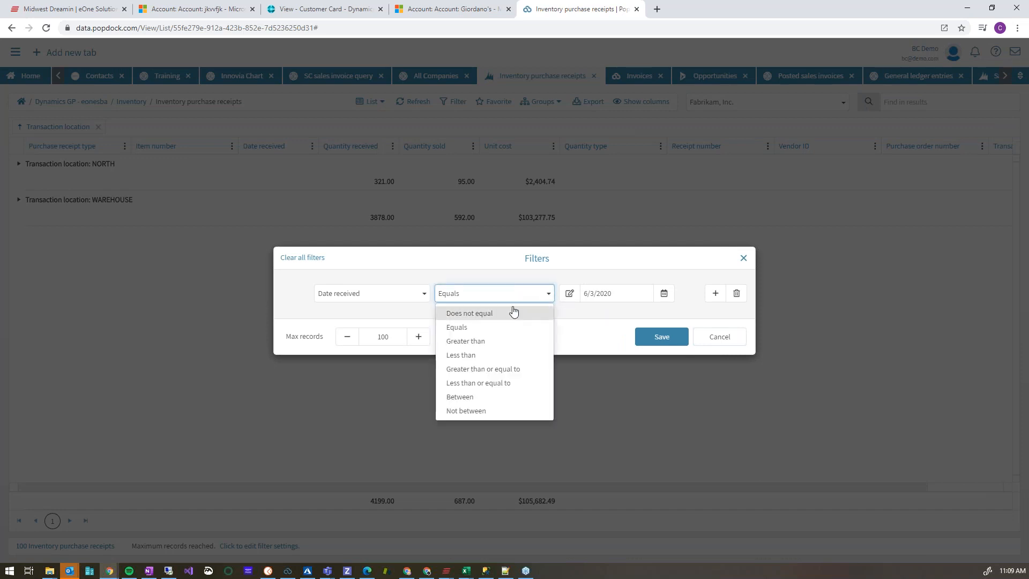
{"action": "left_click", "coordinate": [483, 328]}
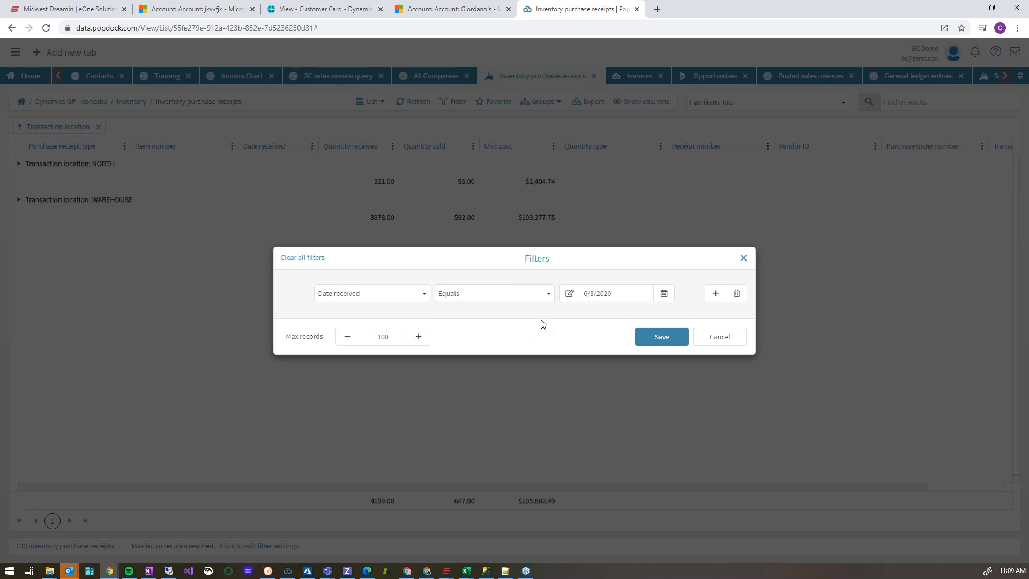
{"action": "left_click", "coordinate": [542, 293]}
{"action": "left_click", "coordinate": [486, 339]}
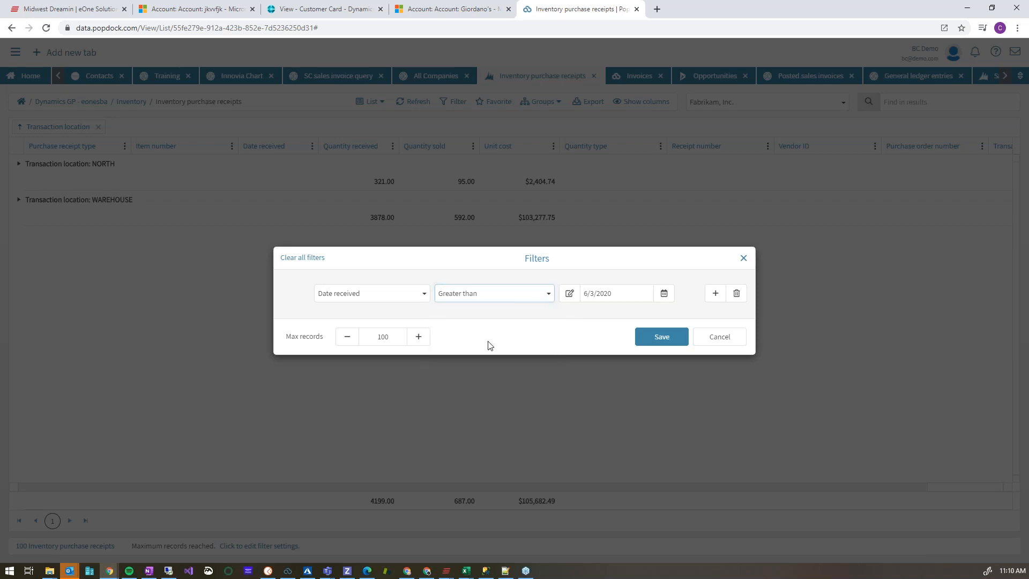
{"action": "left_click", "coordinate": [569, 293]}
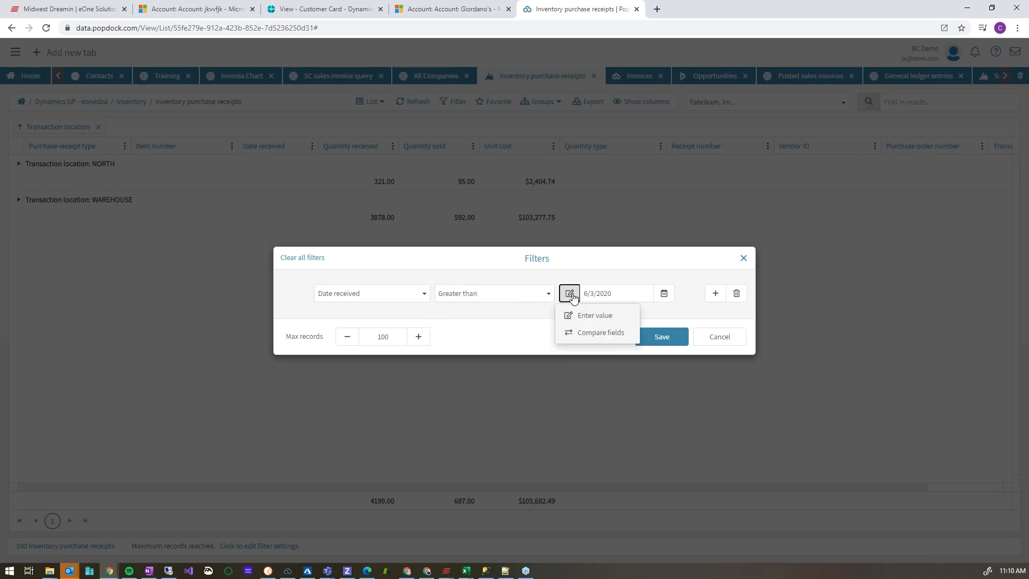
{"action": "left_click", "coordinate": [621, 335]}
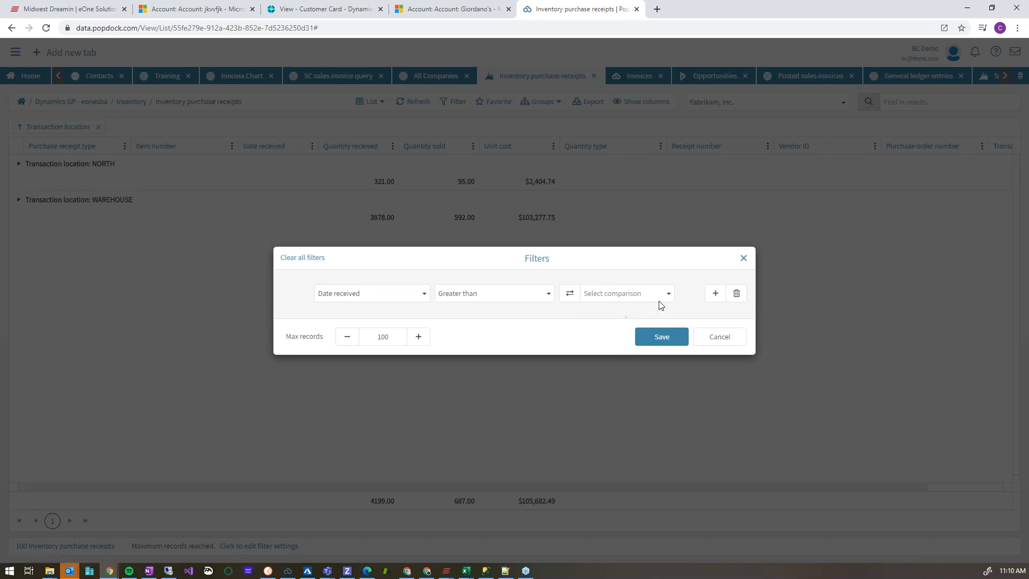
{"action": "left_click", "coordinate": [669, 295]}
{"action": "scroll", "coordinate": [648, 390], "scroll_direction": "down", "scroll_amount": 3}
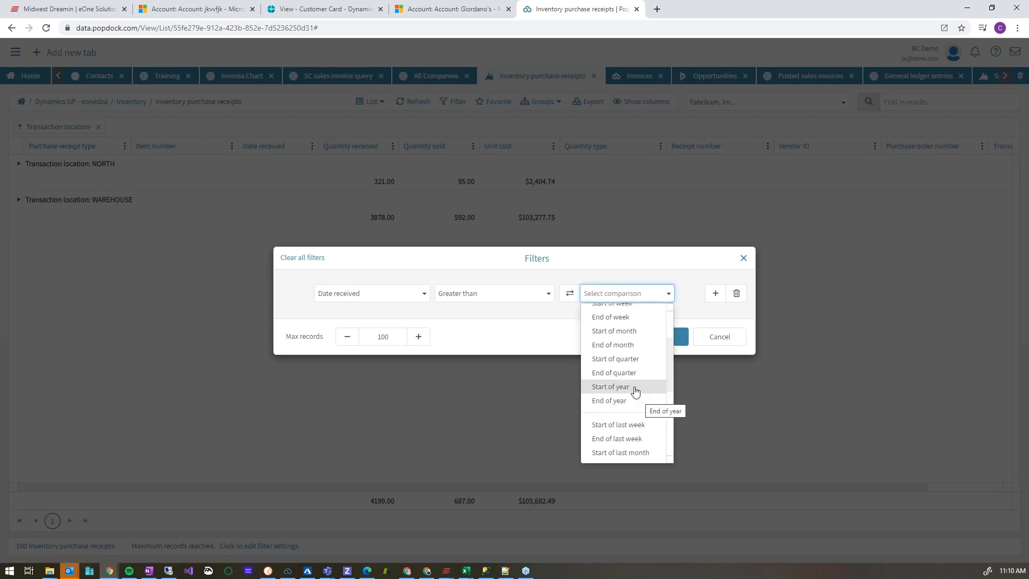
{"action": "left_click", "coordinate": [635, 390]}
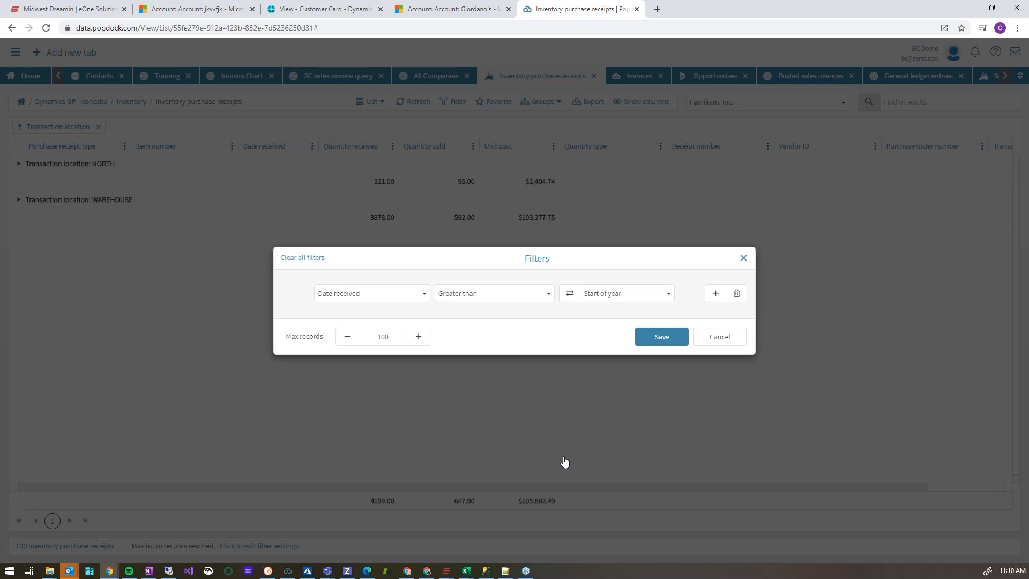
Add eight further default filter conditions below the first one and discard all the filter changes.
{"action": "left_click", "coordinate": [715, 293]}
{"action": "left_click", "coordinate": [715, 306]}
{"action": "left_click", "coordinate": [715, 320]}
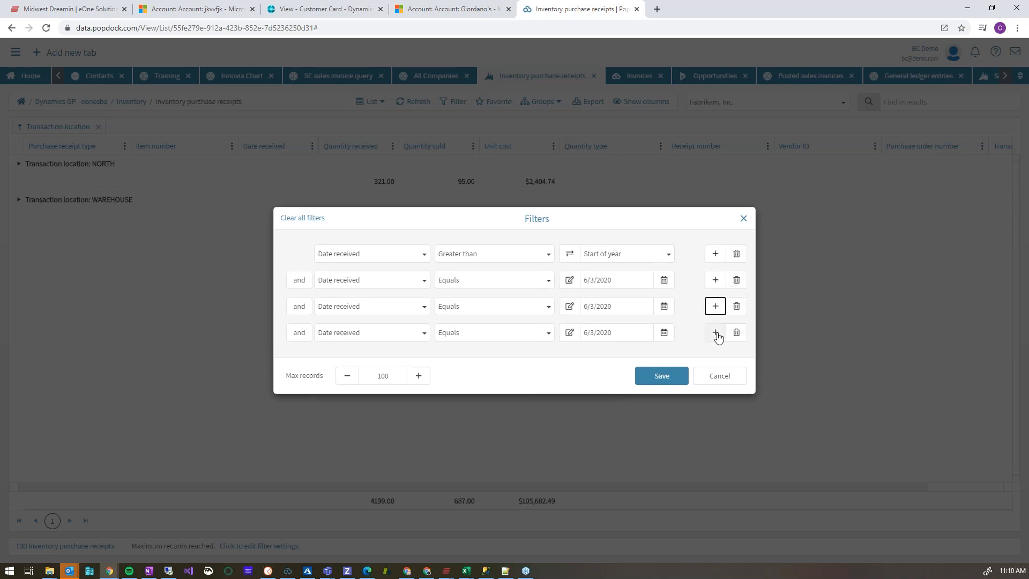
{"action": "left_click", "coordinate": [716, 333]}
{"action": "left_click", "coordinate": [717, 346]}
{"action": "left_click", "coordinate": [719, 359]}
{"action": "left_click", "coordinate": [718, 372]}
{"action": "left_click", "coordinate": [718, 384]}
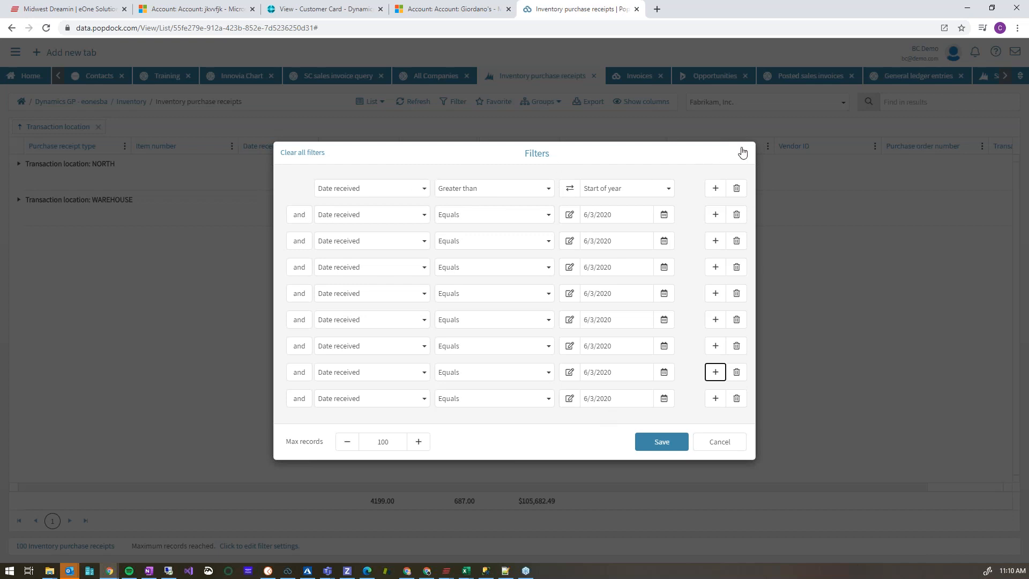
{"action": "left_click", "coordinate": [720, 443]}
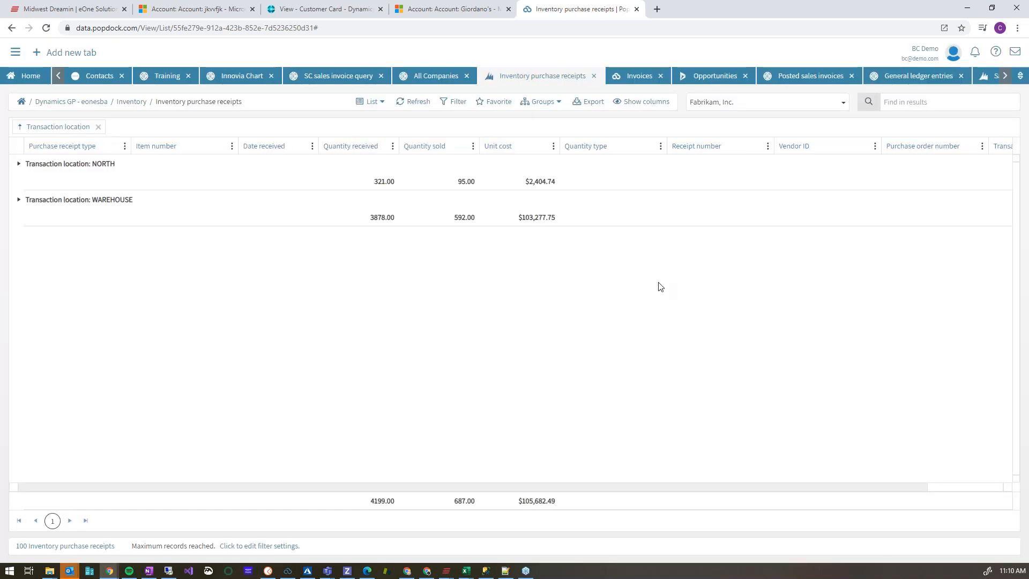
Search the grouped purchase receipts for 18, view the matches in the NORTH group and clear the search.
{"action": "left_click", "coordinate": [18, 163]}
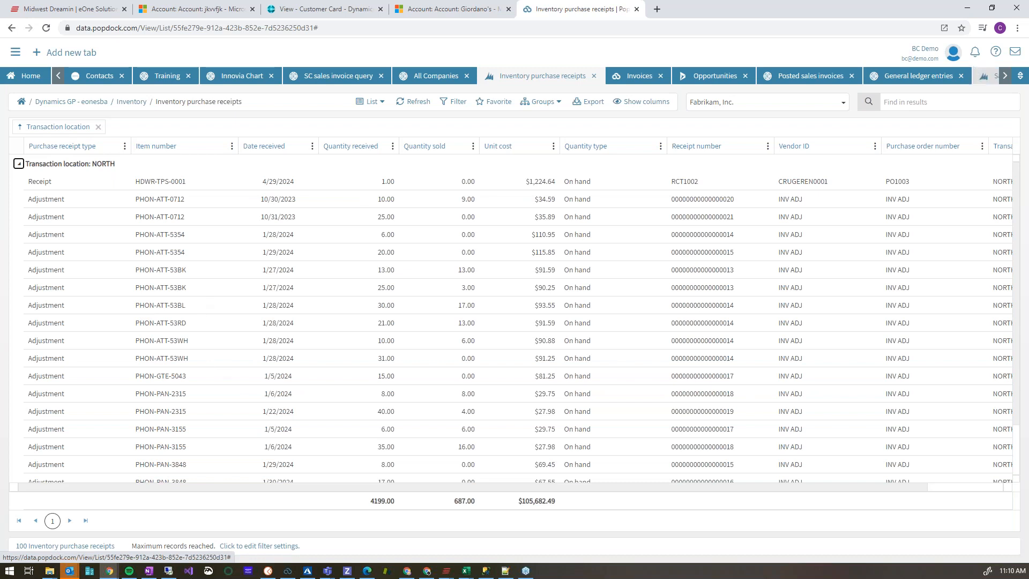
{"action": "left_click", "coordinate": [971, 103]}
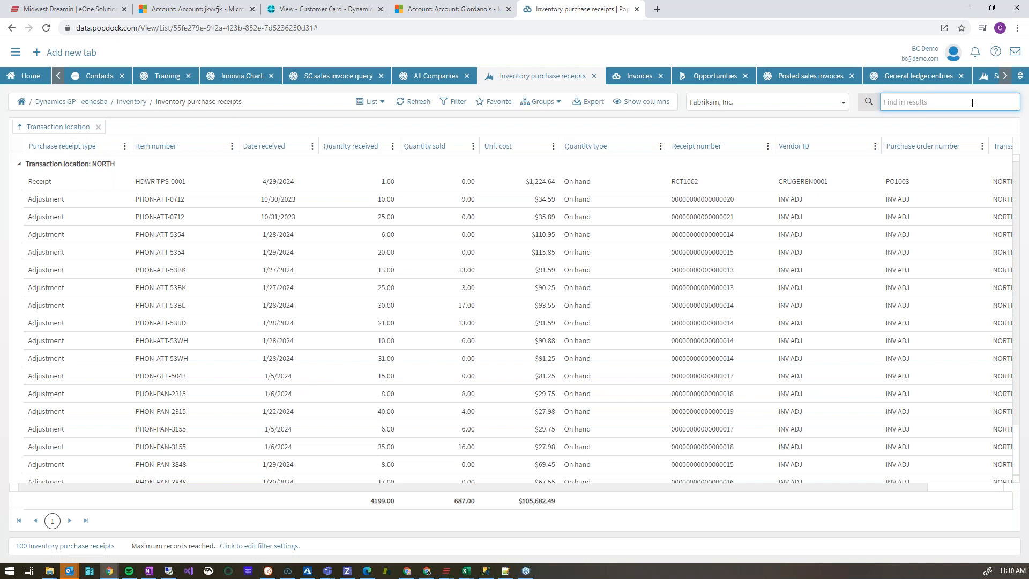
{"action": "type", "text": "18"}
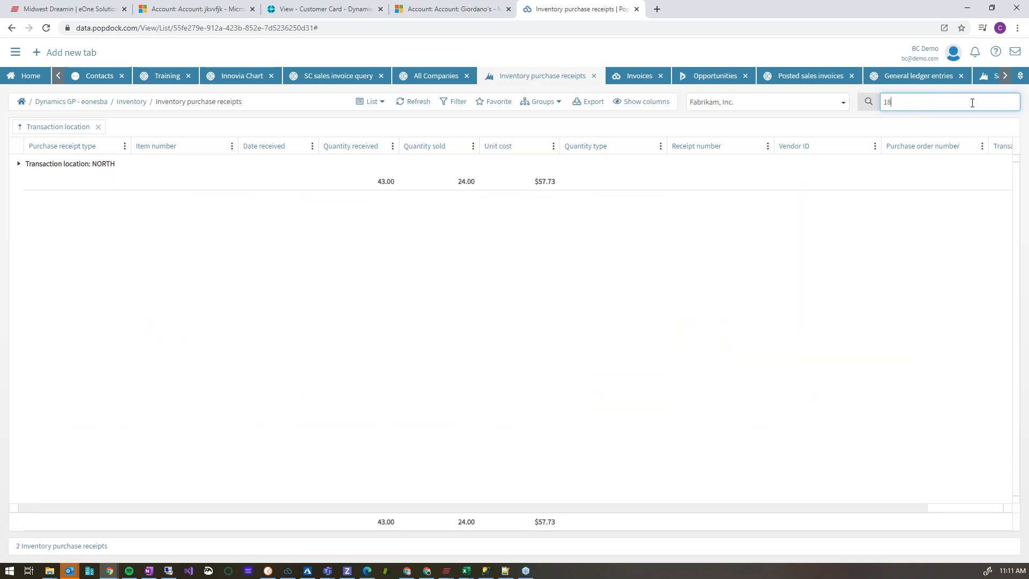
{"action": "left_click", "coordinate": [19, 164]}
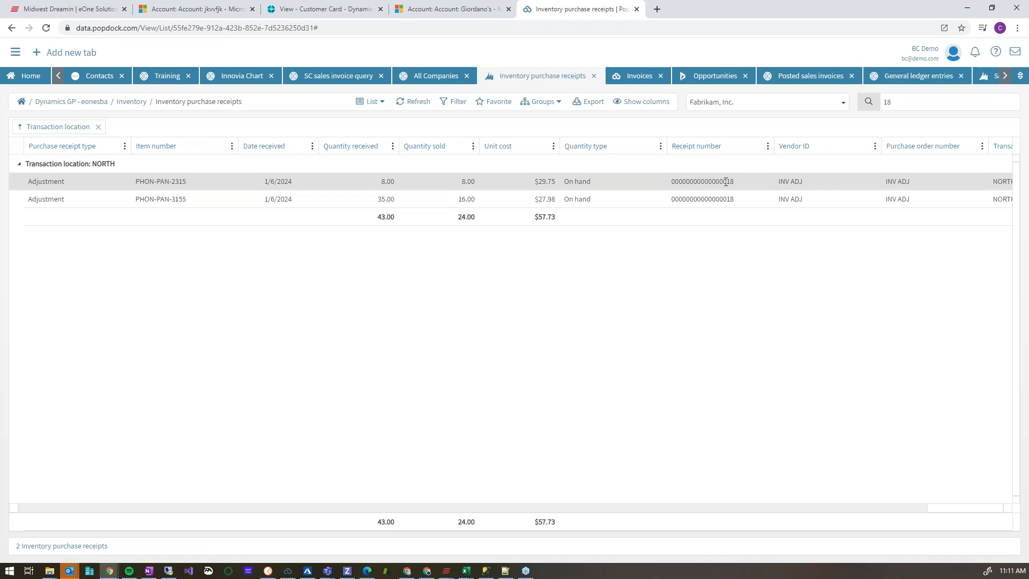
{"action": "left_click", "coordinate": [907, 104]}
{"action": "key", "text": "BackSpace"}
{"action": "key", "text": "BackSpace"}
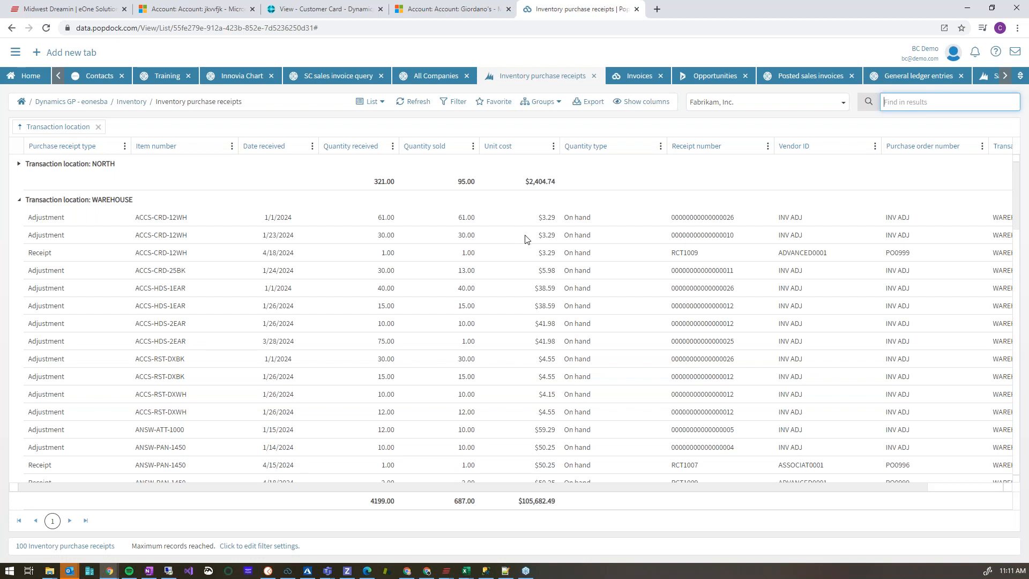
Add the Landed cost, Quantity reserved and Receipt sequence number columns to the purchase receipts list and view them.
{"action": "left_click", "coordinate": [661, 103]}
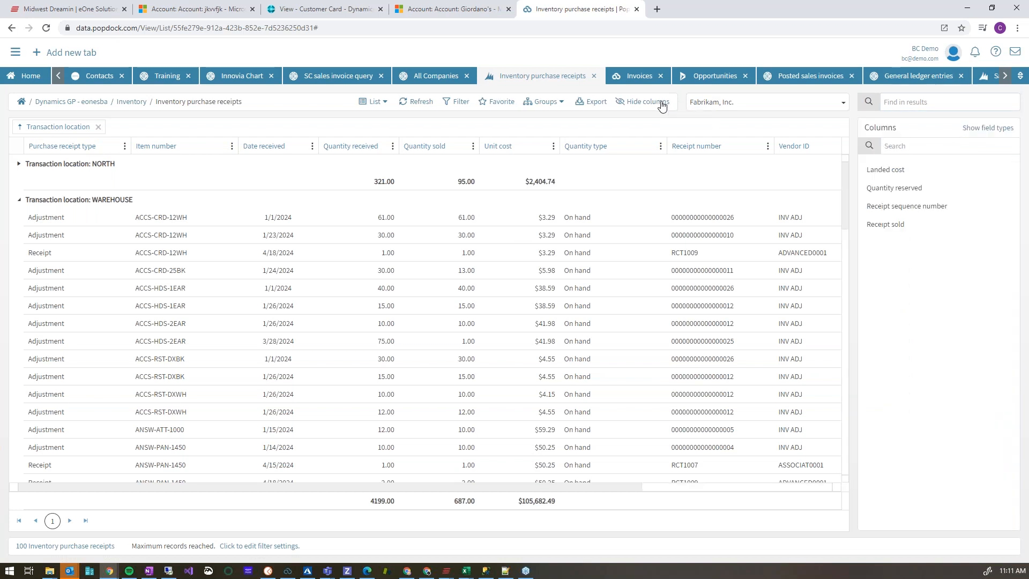
{"action": "left_click", "coordinate": [901, 170]}
{"action": "left_click", "coordinate": [899, 189]}
{"action": "left_click", "coordinate": [902, 208]}
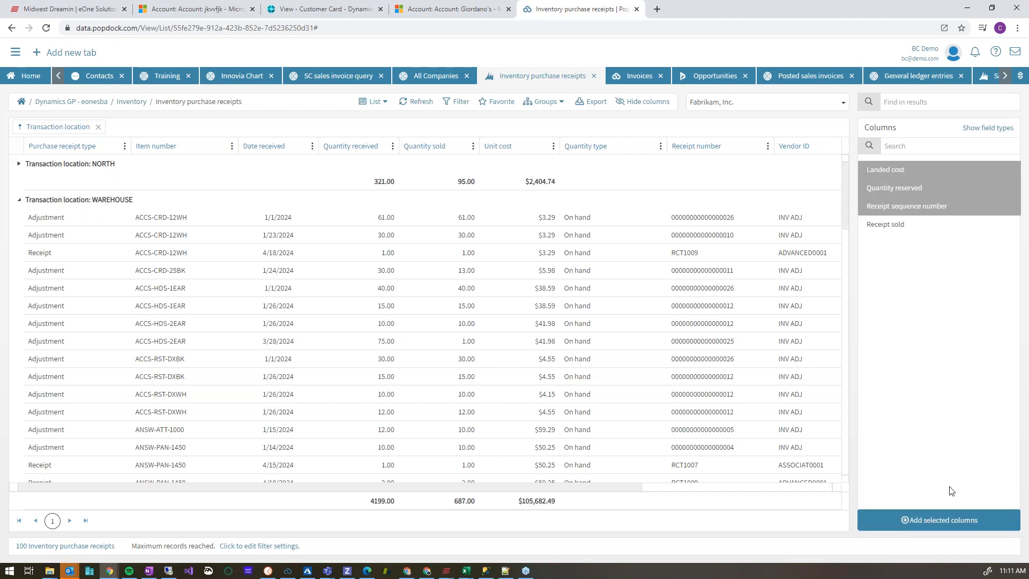
{"action": "left_click", "coordinate": [967, 529]}
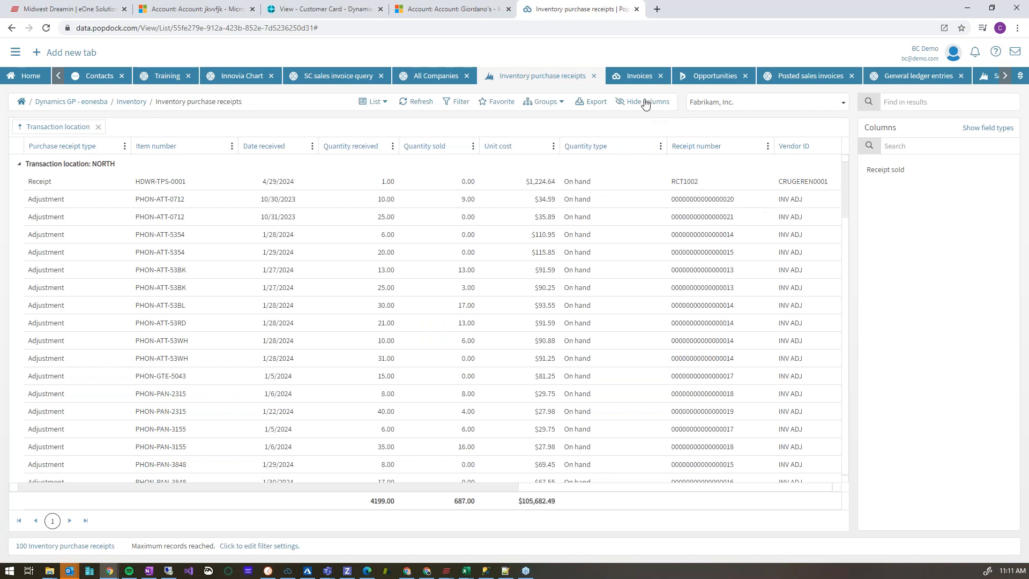
{"action": "left_click", "coordinate": [645, 101]}
{"action": "left_click_drag", "start_coordinate": [404, 488], "coordinate": [717, 502]}
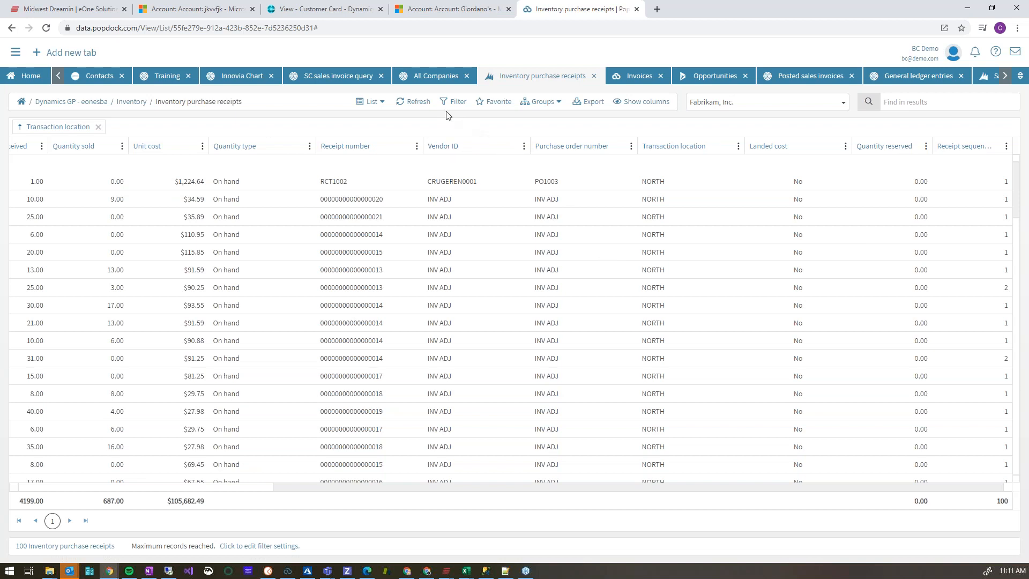
Export the inventory purchase receipts and open Inventorypurchasereceipts (1).xlsx maximized in Excel.
{"action": "left_click", "coordinate": [586, 104]}
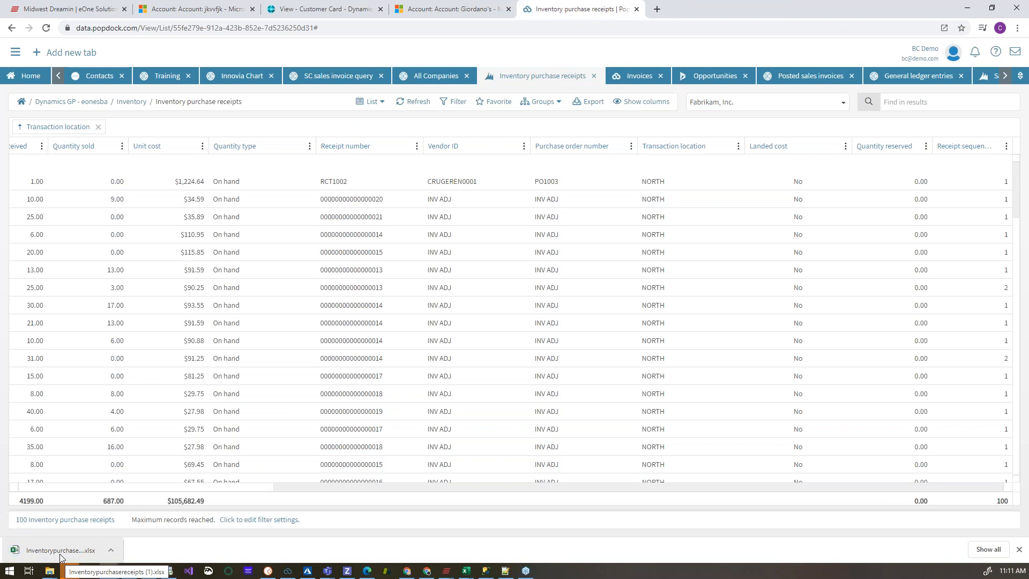
{"action": "left_click", "coordinate": [60, 551]}
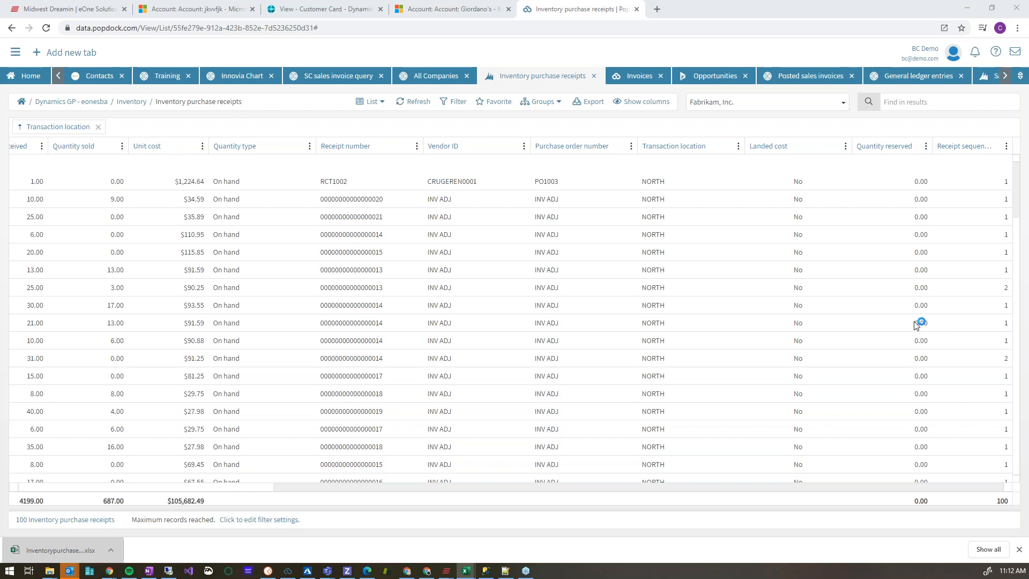
{"action": "left_click_drag", "start_coordinate": [1017, 59], "coordinate": [527, 100]}
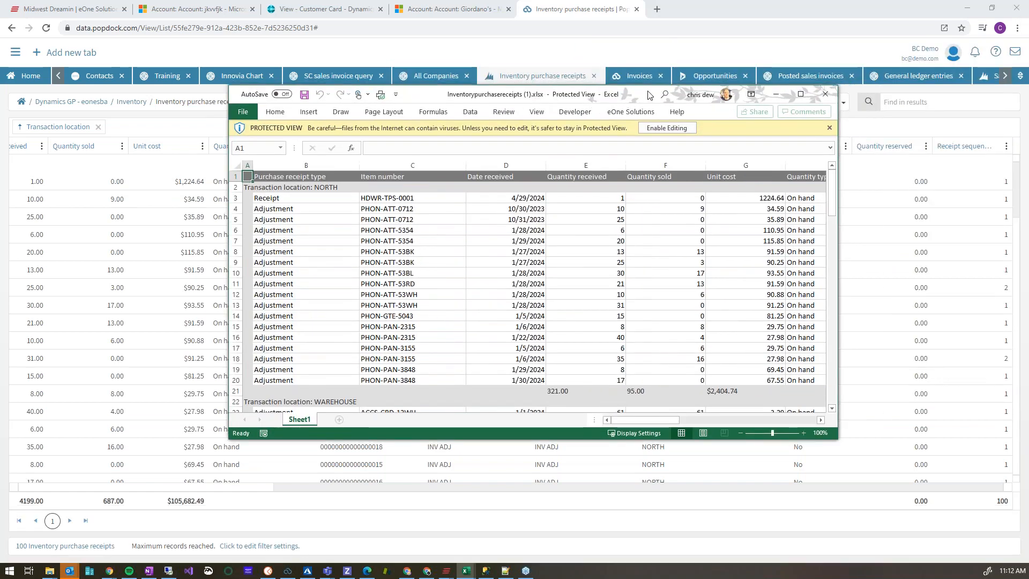
{"action": "left_click", "coordinate": [800, 94]}
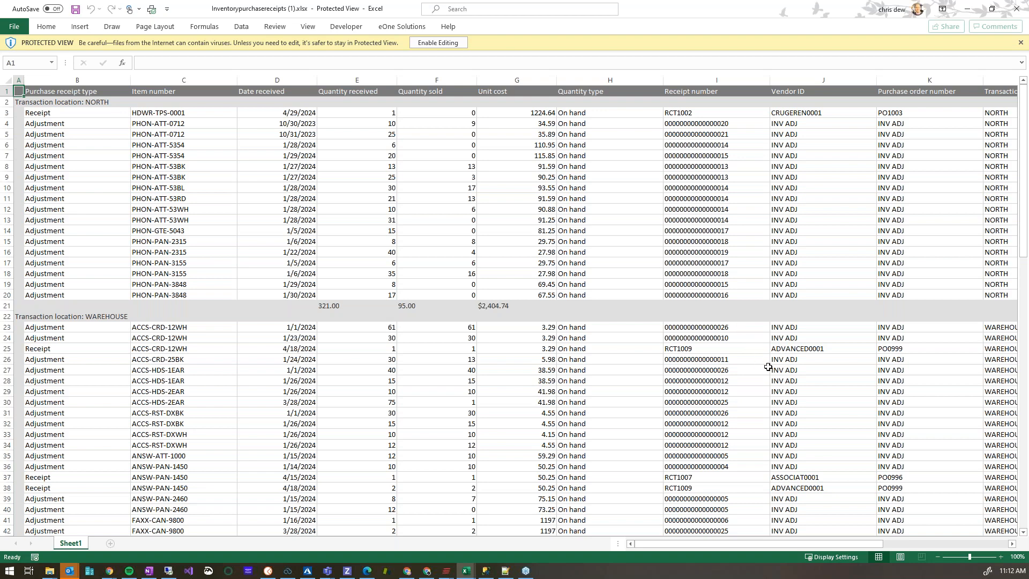
Look through the exported NORTH and WAREHOUSE rows and close the workbook.
{"action": "scroll", "coordinate": [775, 372], "scroll_direction": "down", "scroll_amount": 10}
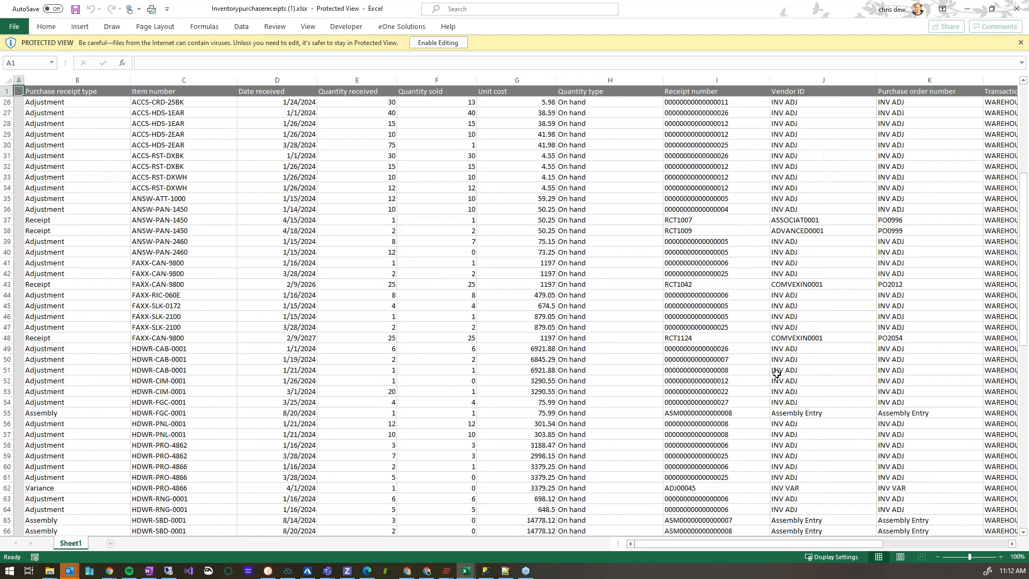
{"action": "scroll", "coordinate": [776, 373], "scroll_direction": "up", "scroll_amount": 10}
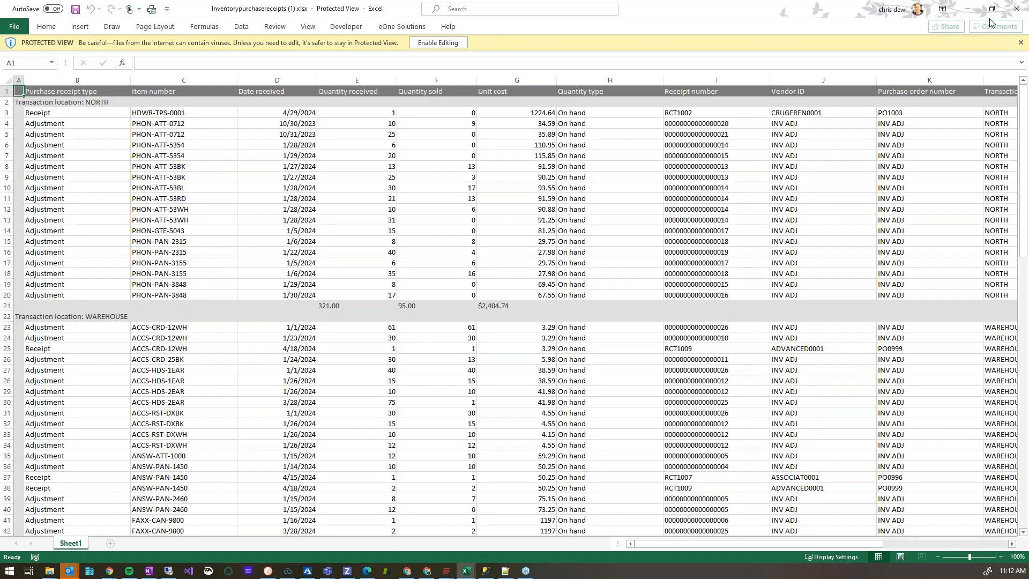
{"action": "left_click", "coordinate": [1016, 10]}
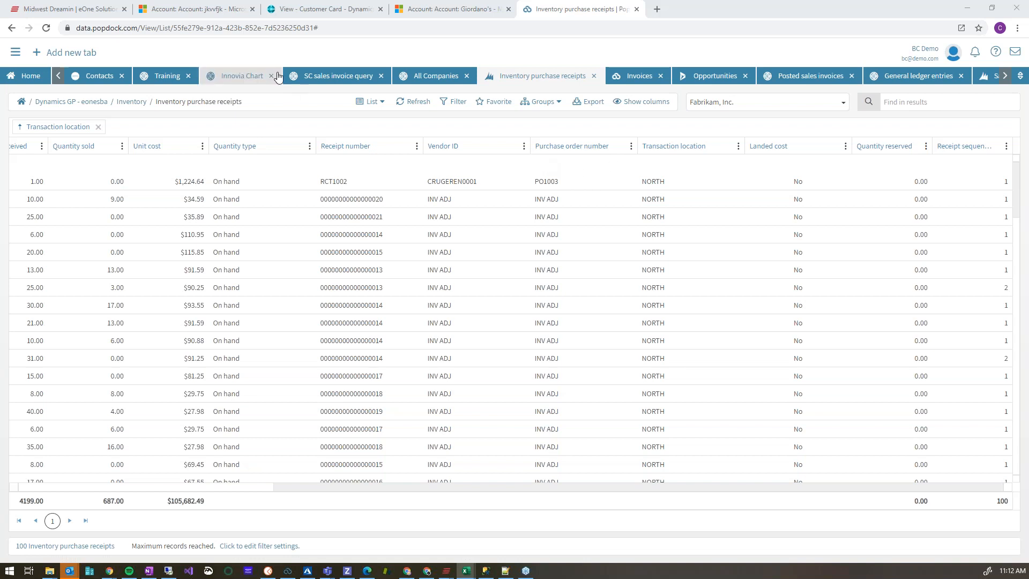
Switch to the jkvvfjk account in Dynamics 365 and view its Summary and ERP Orders pages.
{"action": "left_click", "coordinate": [212, 13]}
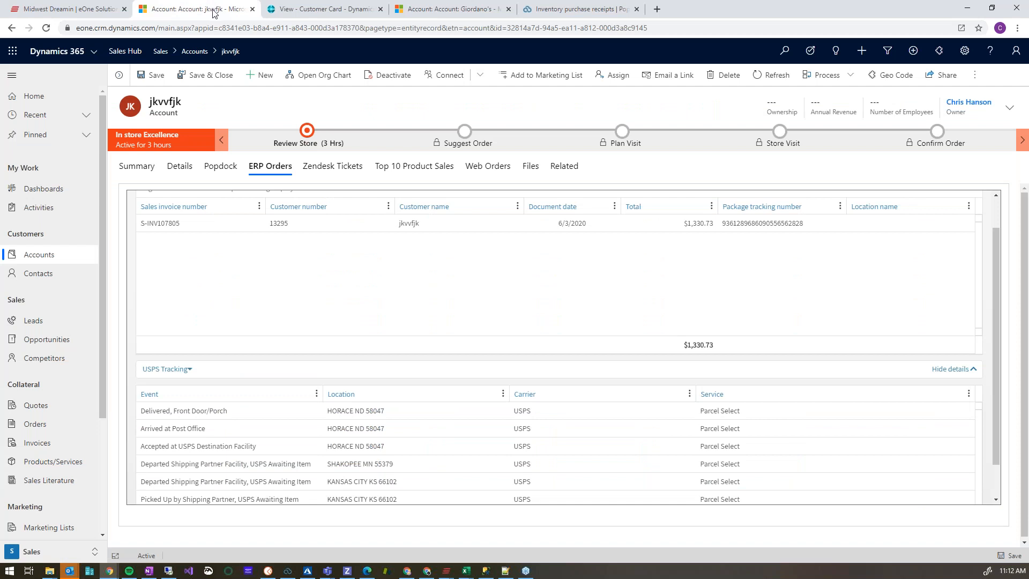
{"action": "left_click", "coordinate": [144, 170]}
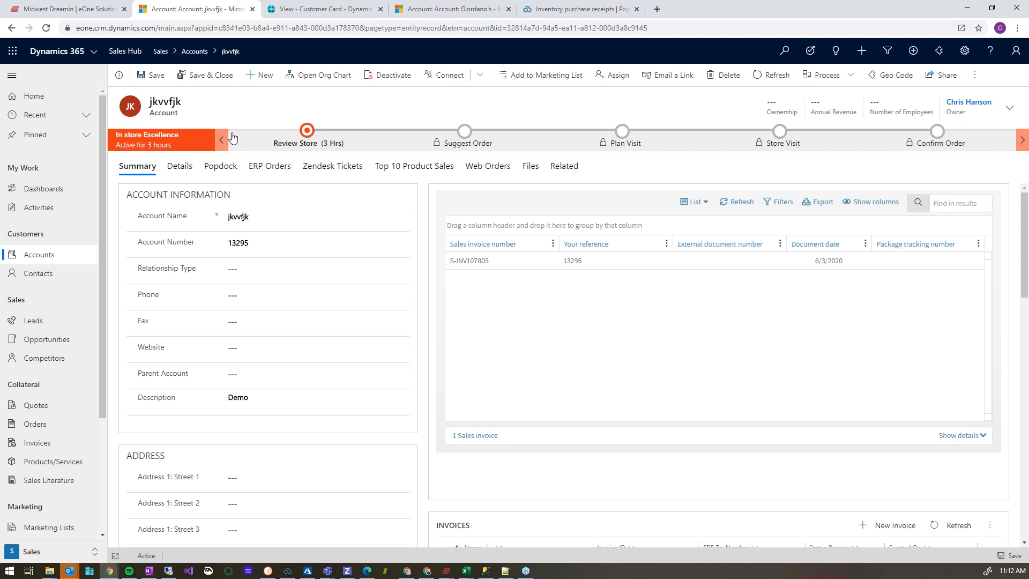
{"action": "left_click", "coordinate": [271, 167]}
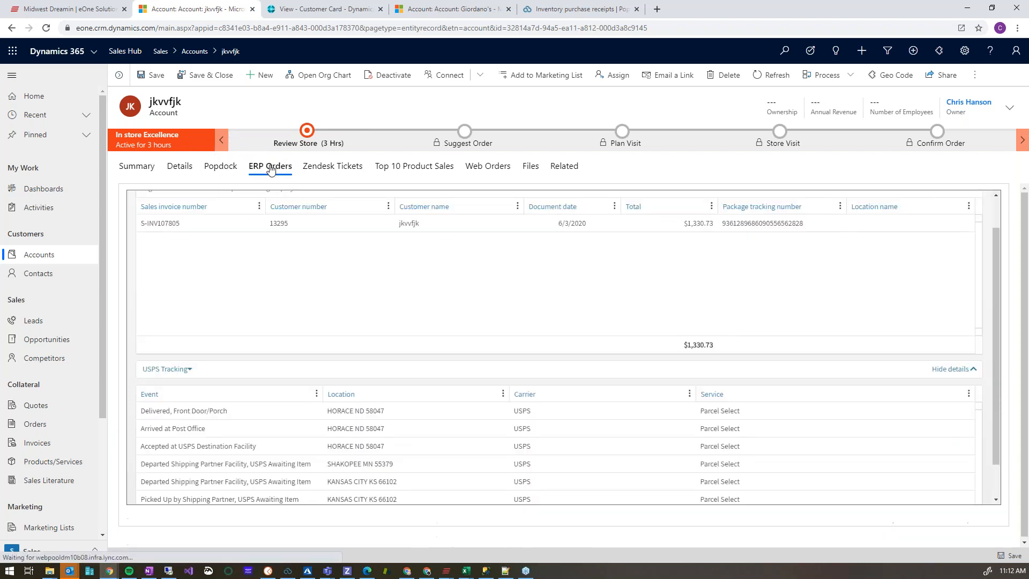
Reopen the sales invoice's details, look through its USPS Tracking events and switch the details to Lines.
{"action": "left_click", "coordinate": [972, 369]}
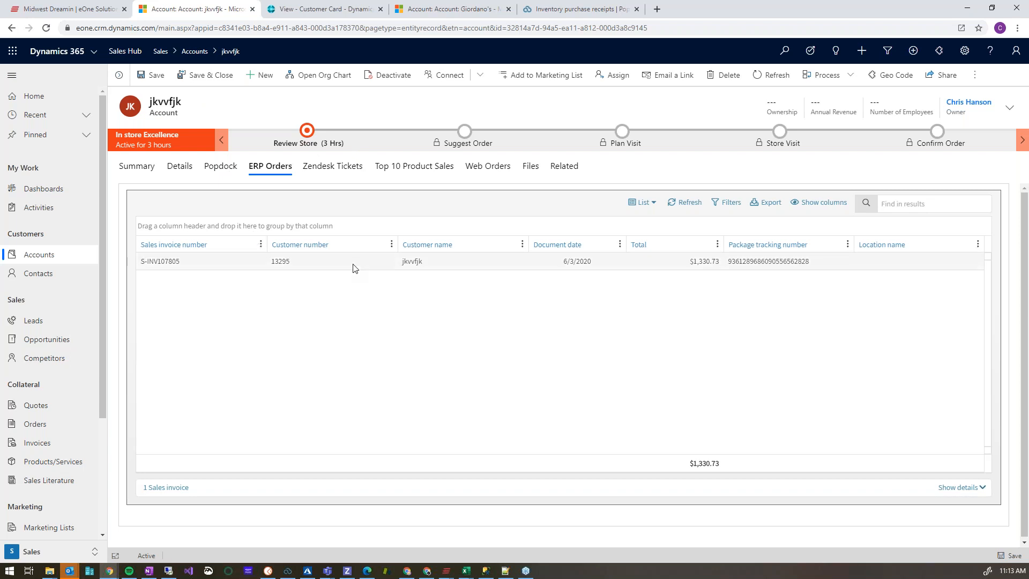
{"action": "left_click", "coordinate": [982, 489]}
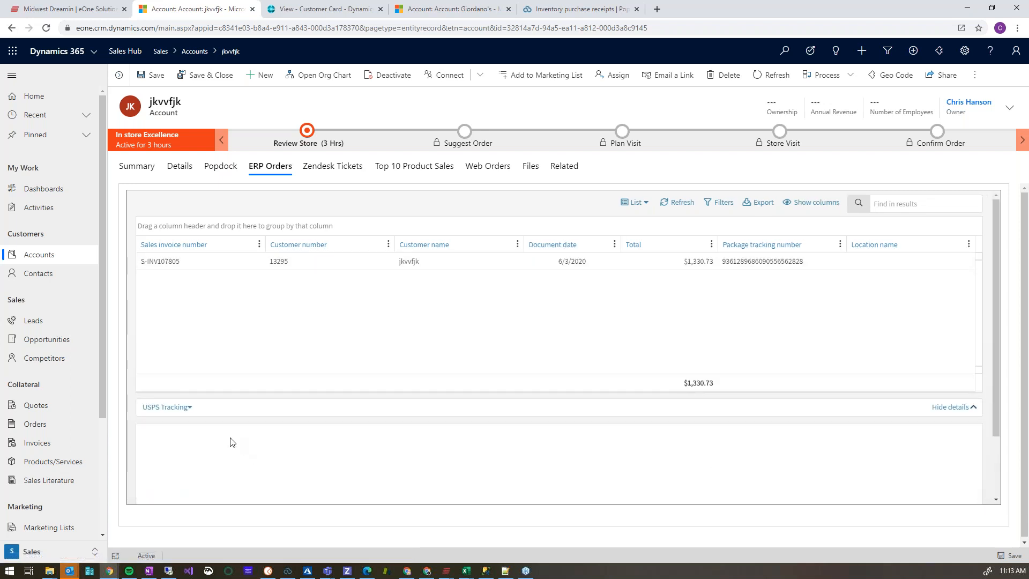
{"action": "left_click", "coordinate": [739, 261]}
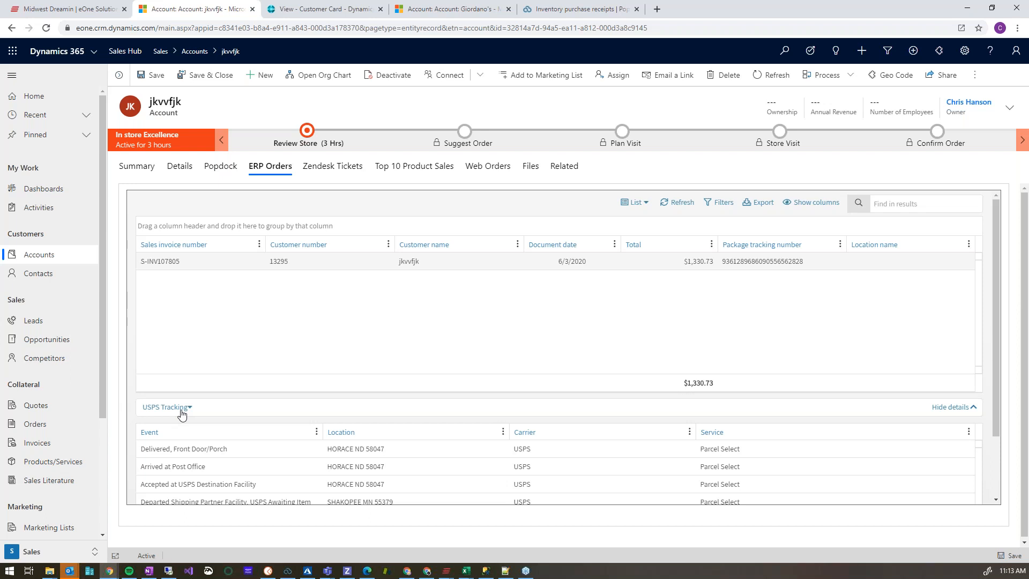
{"action": "scroll", "coordinate": [253, 476], "scroll_direction": "down", "scroll_amount": 1}
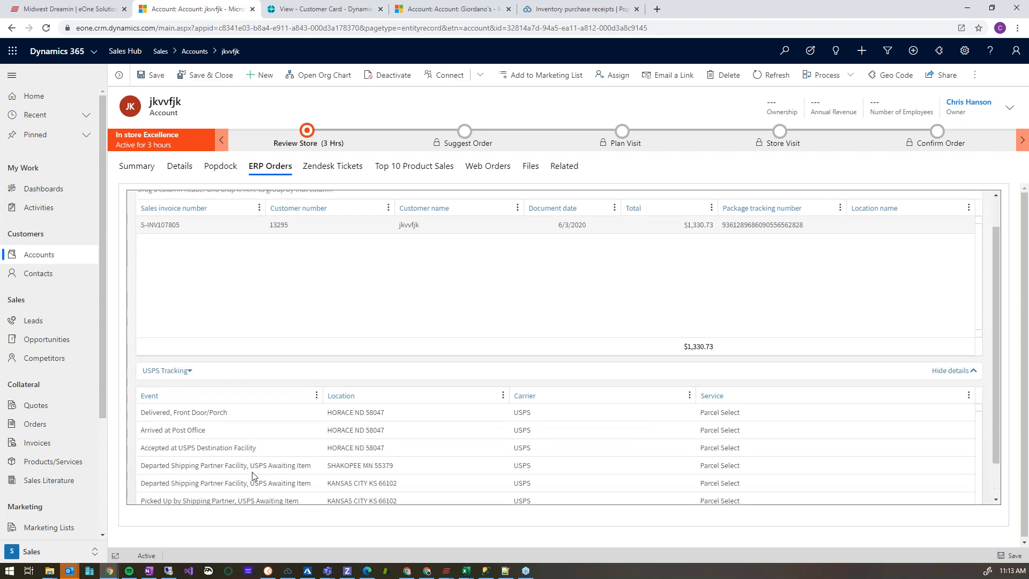
{"action": "scroll", "coordinate": [253, 475], "scroll_direction": "down", "scroll_amount": 1}
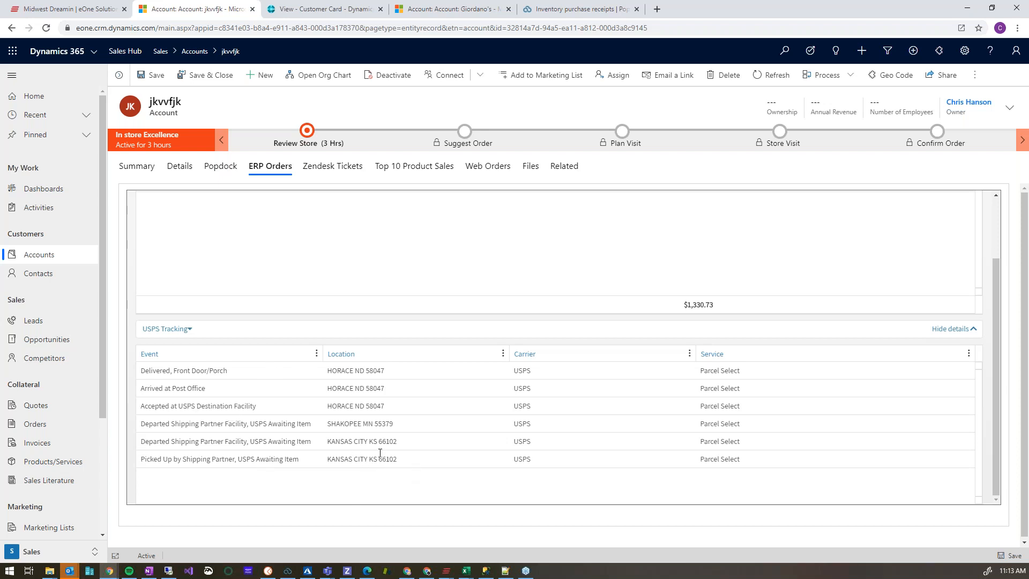
{"action": "scroll", "coordinate": [370, 407], "scroll_direction": "up", "scroll_amount": 2}
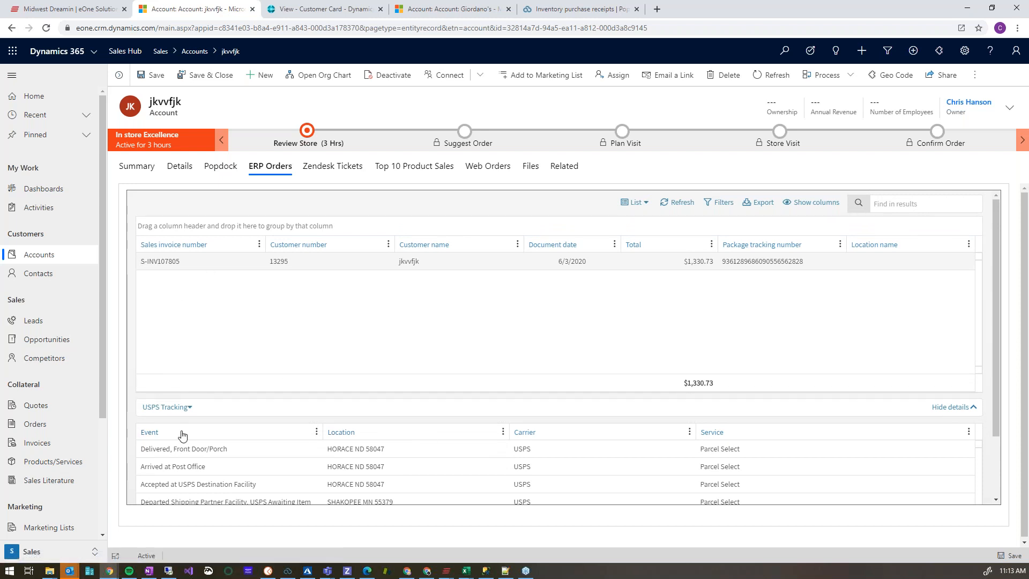
{"action": "left_click", "coordinate": [187, 408]}
{"action": "left_click", "coordinate": [170, 426]}
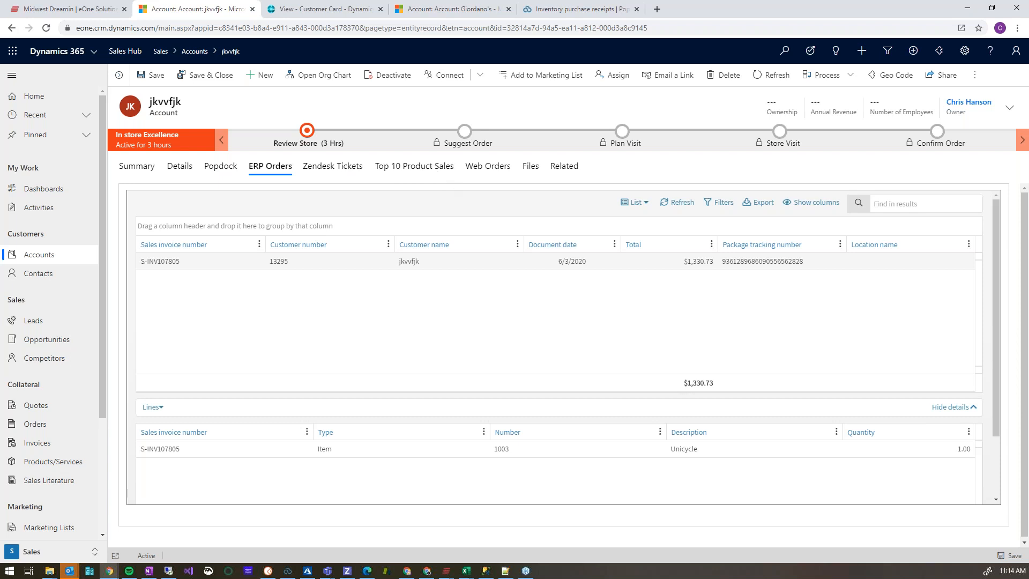
{"action": "left_click", "coordinate": [455, 13]}
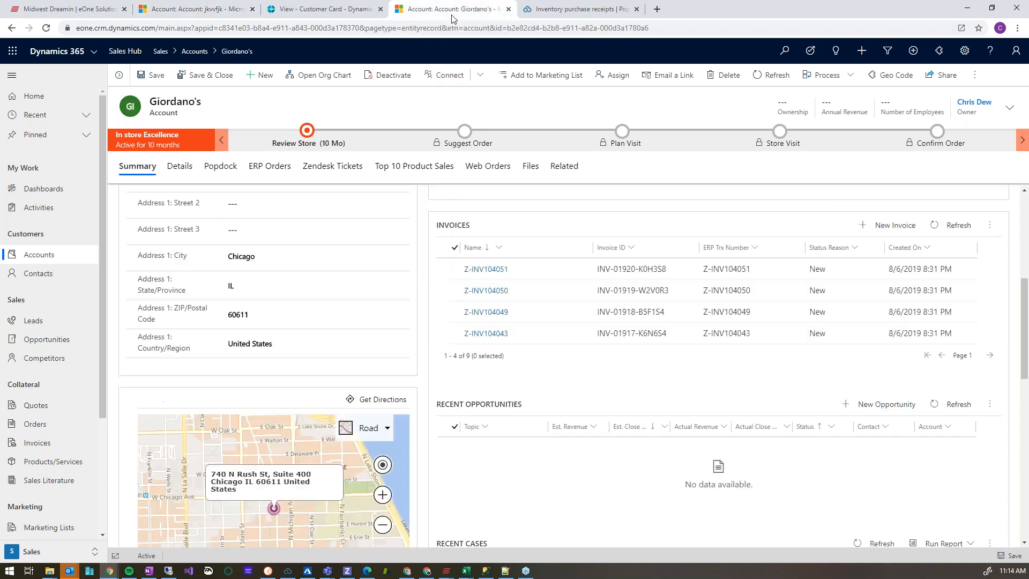
{"action": "left_click", "coordinate": [328, 170]}
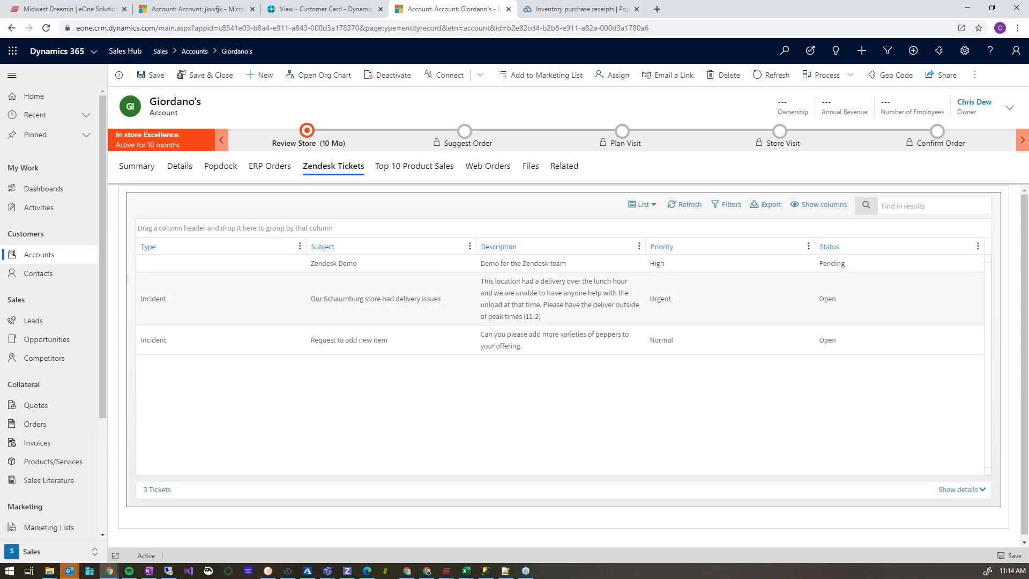
{"action": "right_click", "coordinate": [426, 312]}
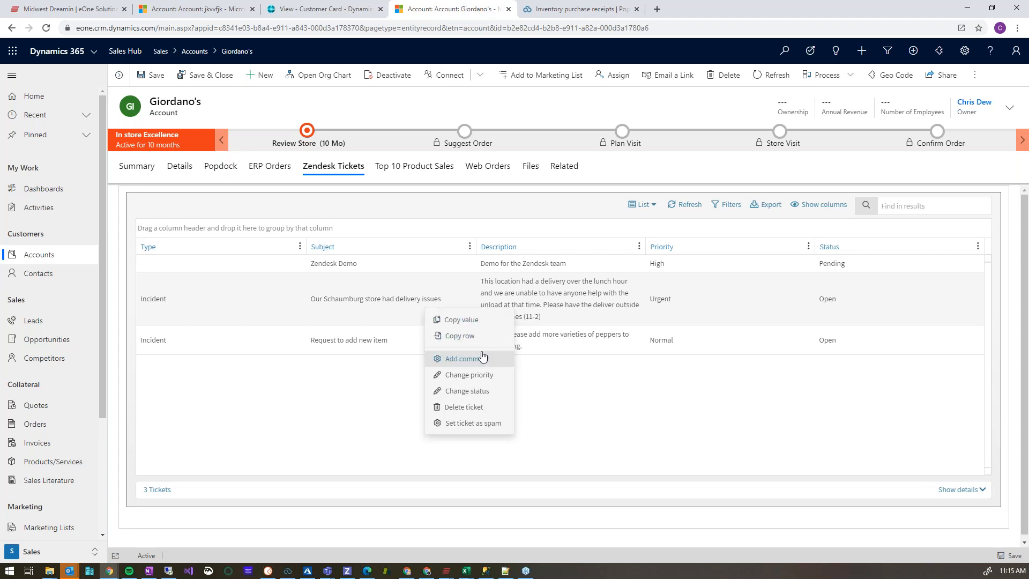
{"action": "left_click", "coordinate": [487, 380]}
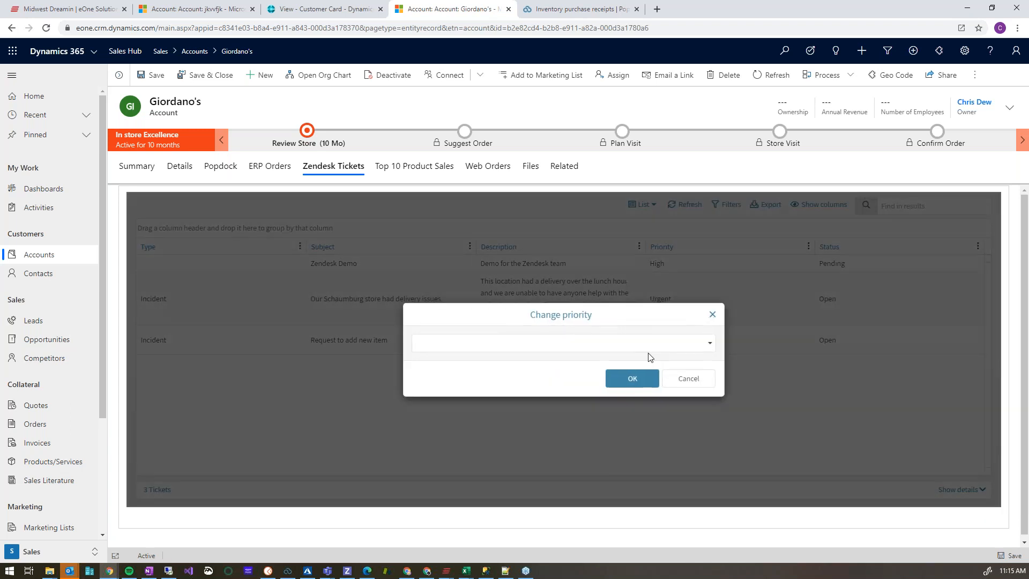
{"action": "left_click", "coordinate": [489, 343]}
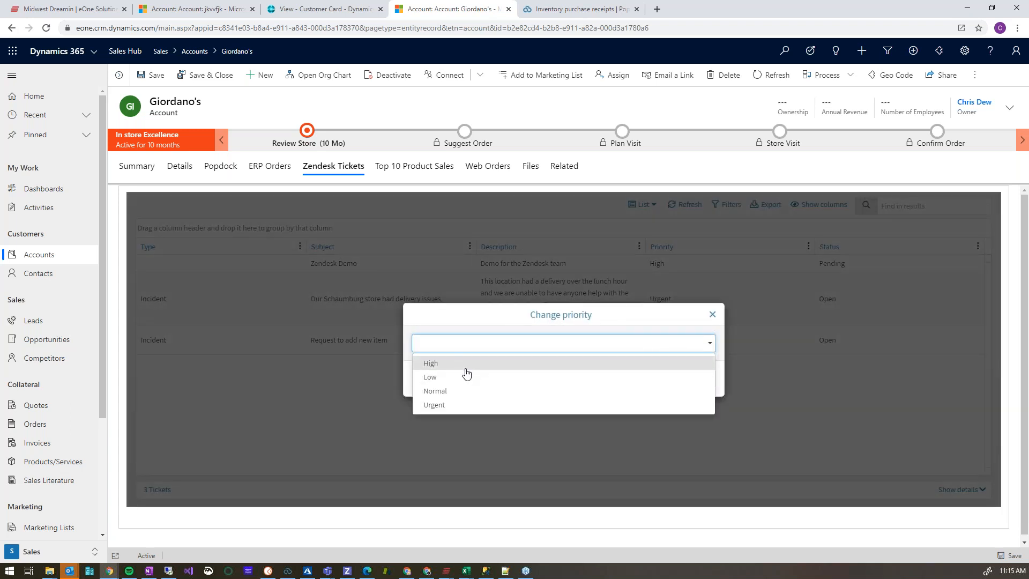
{"action": "left_click", "coordinate": [448, 391]}
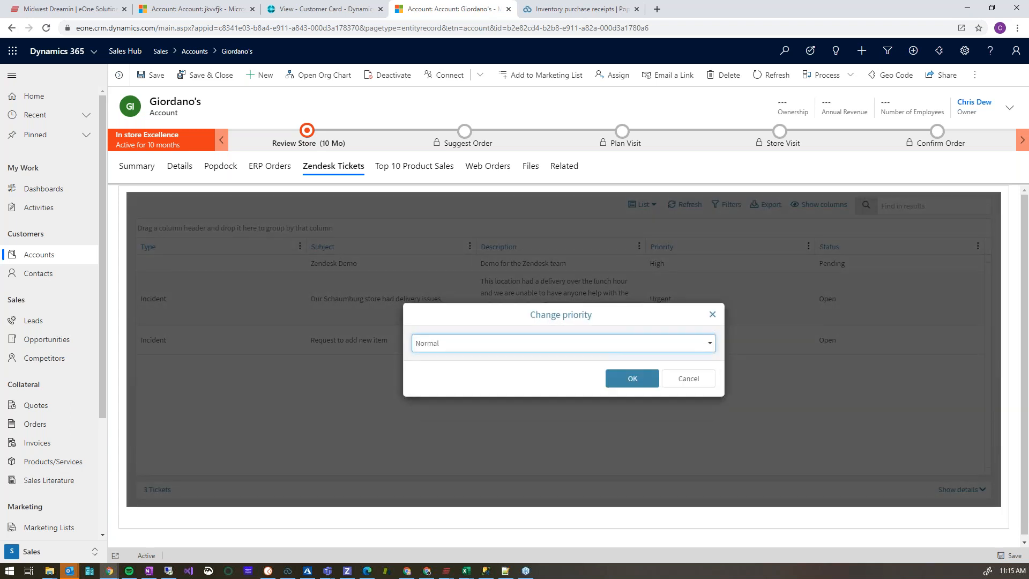
{"action": "left_click", "coordinate": [632, 379]}
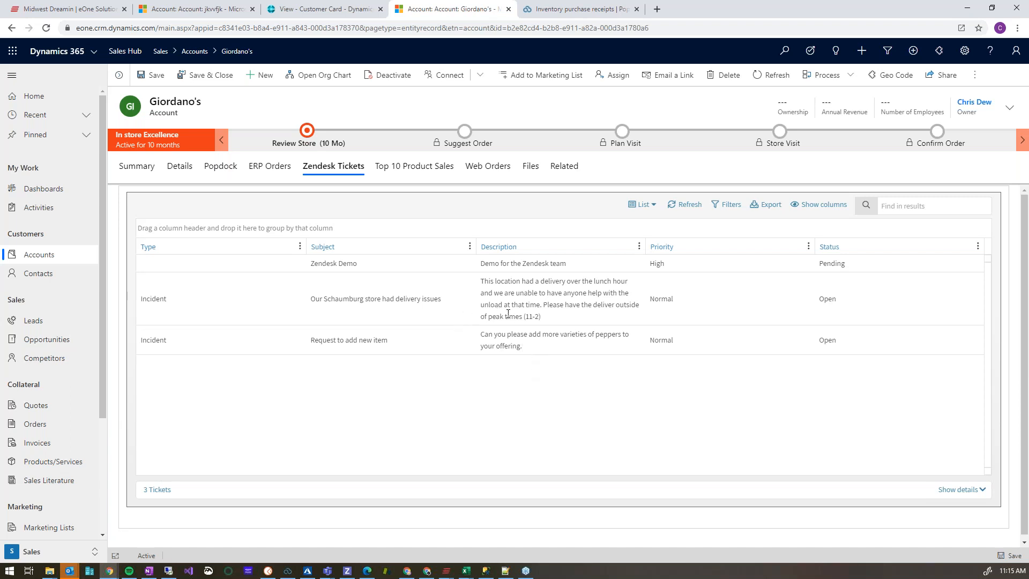
Add the comment "For the Demo" to the Schaumburg store delivery issues ticket.
{"action": "right_click", "coordinate": [427, 305]}
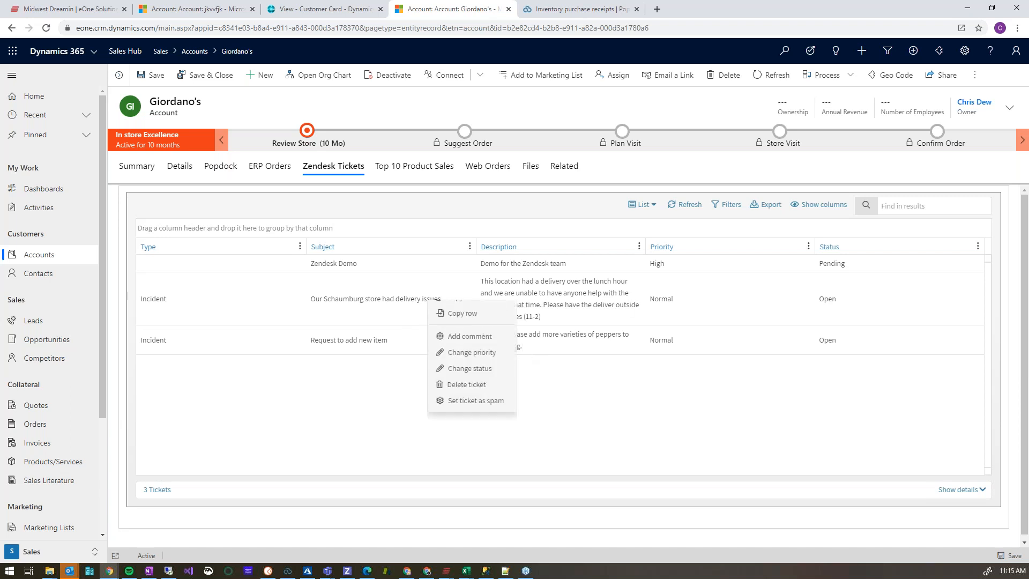
{"action": "left_click", "coordinate": [470, 350]}
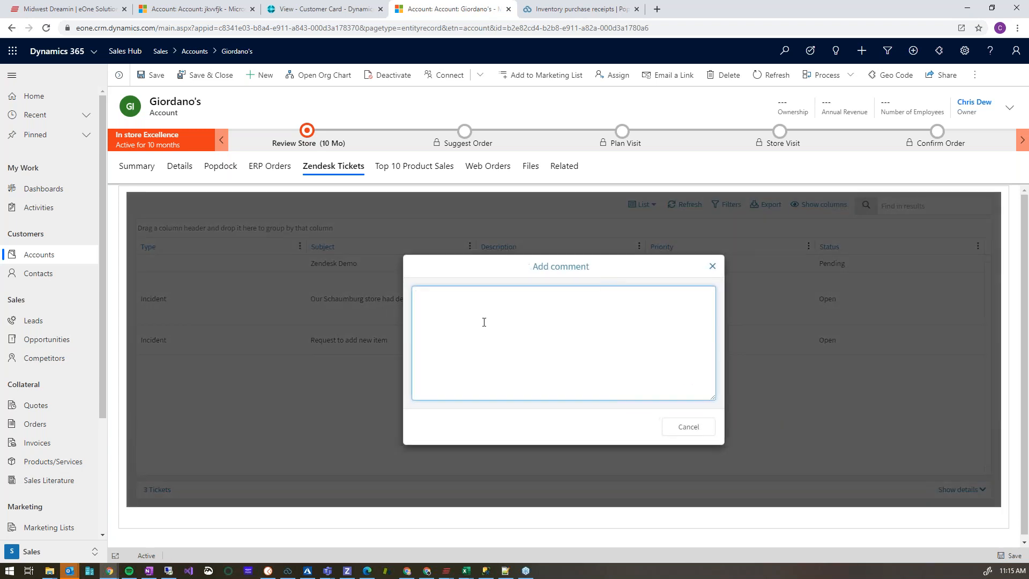
{"action": "type", "text": "For the Demo"}
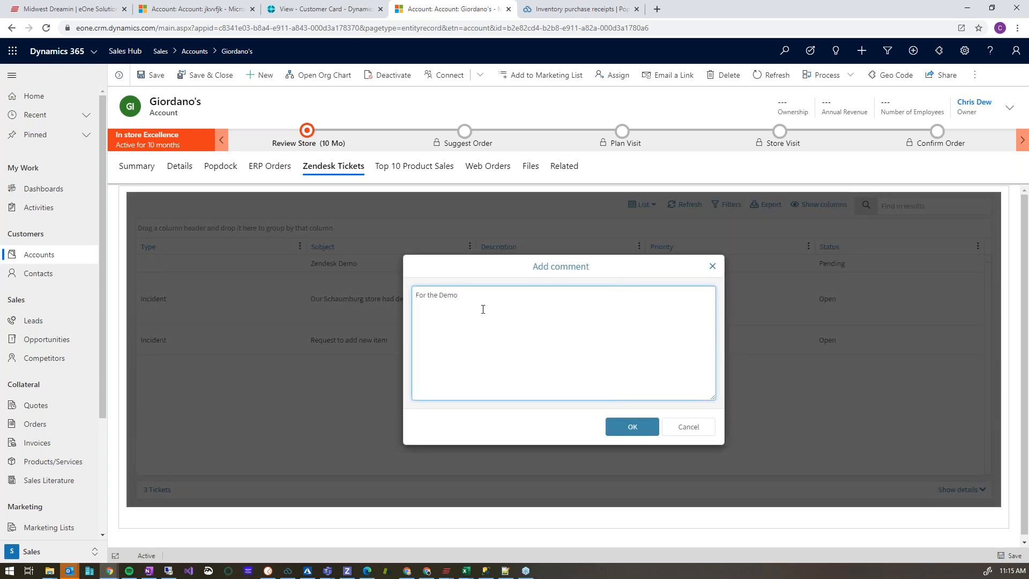
{"action": "left_click", "coordinate": [625, 427]}
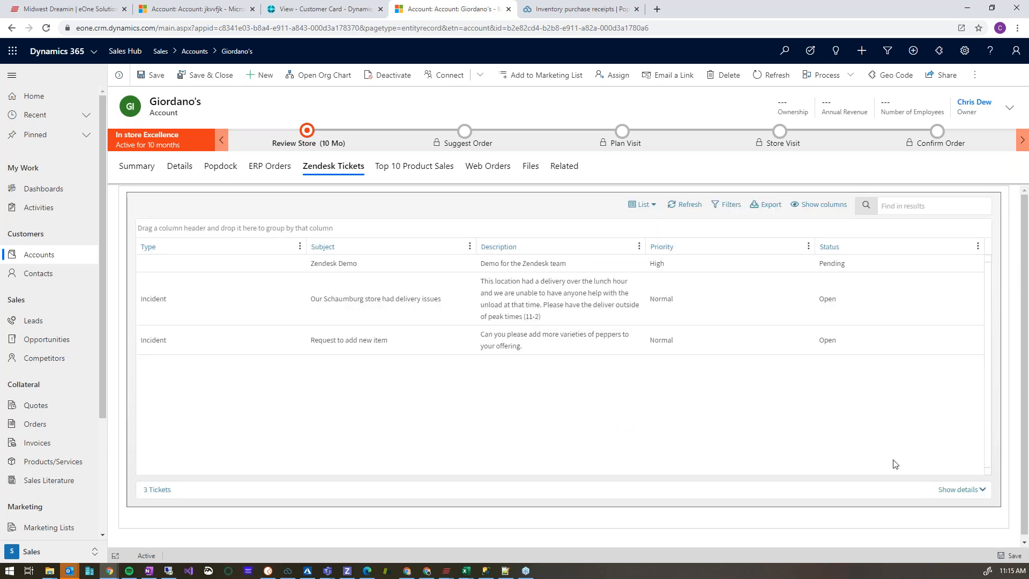
Show the Comments details for the Schaumburg ticket, look through the comment history to the newest entry and hide the details.
{"action": "left_click", "coordinate": [980, 490]}
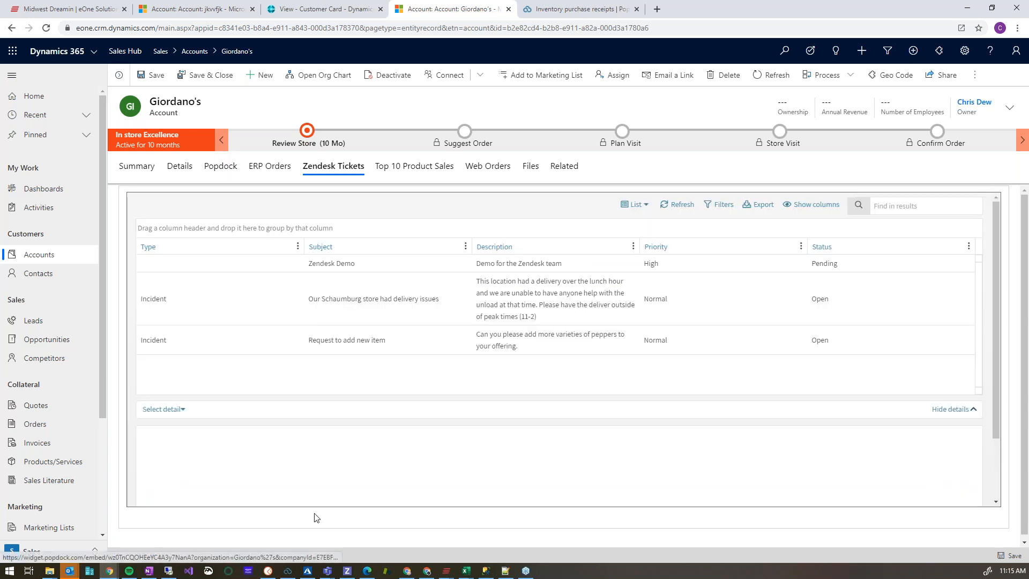
{"action": "left_click", "coordinate": [173, 410]}
{"action": "left_click", "coordinate": [169, 431]}
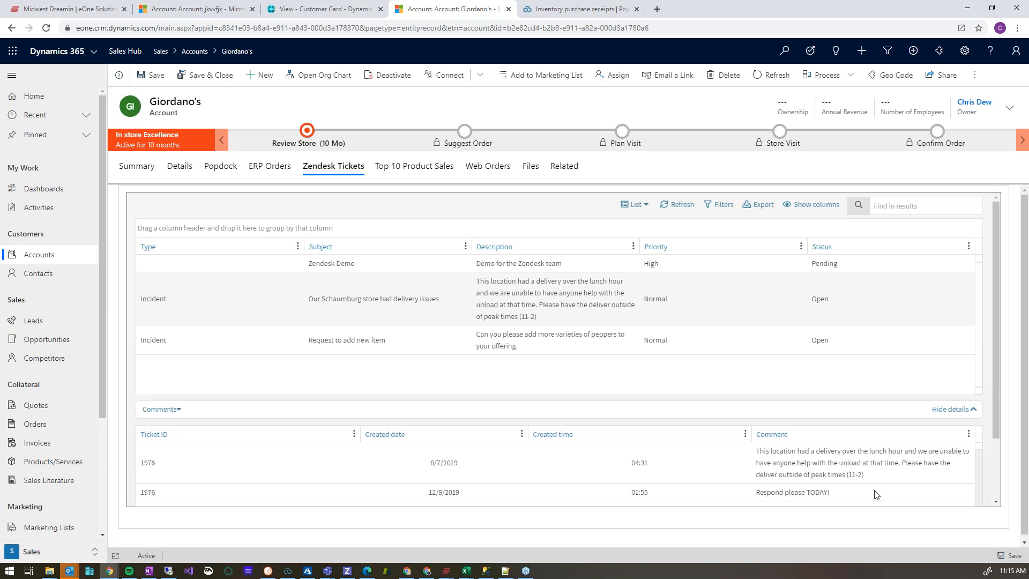
{"action": "scroll", "coordinate": [721, 482], "scroll_direction": "down", "scroll_amount": 1}
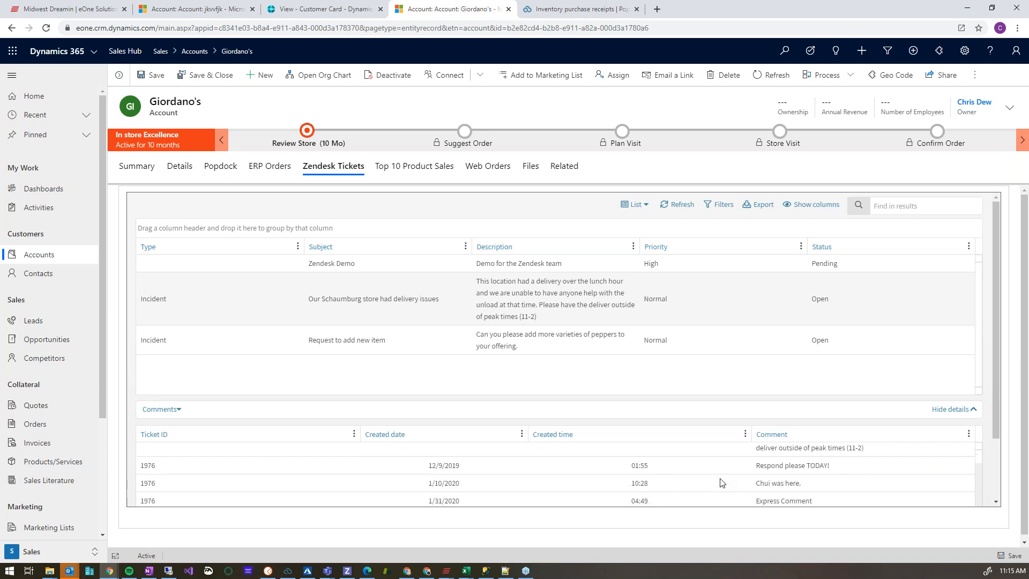
{"action": "scroll", "coordinate": [721, 482], "scroll_direction": "down", "scroll_amount": 5}
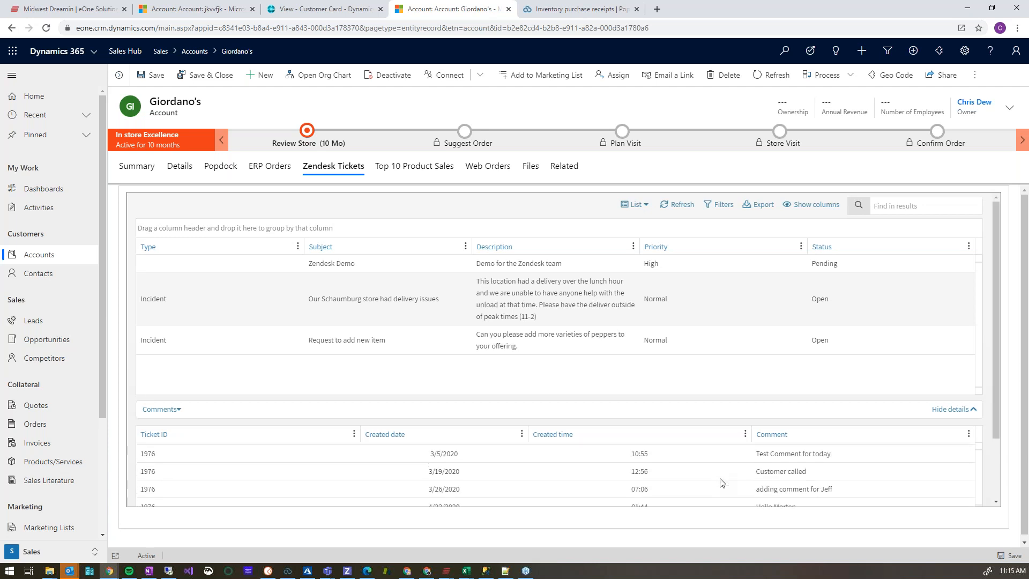
{"action": "scroll", "coordinate": [722, 485], "scroll_direction": "down", "scroll_amount": 3}
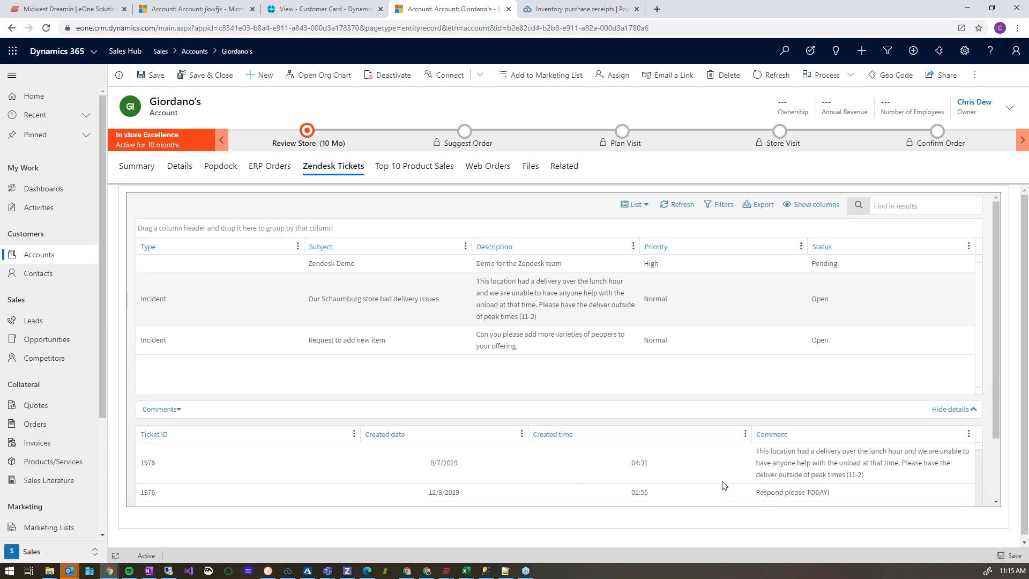
{"action": "scroll", "coordinate": [722, 486], "scroll_direction": "up", "scroll_amount": 3}
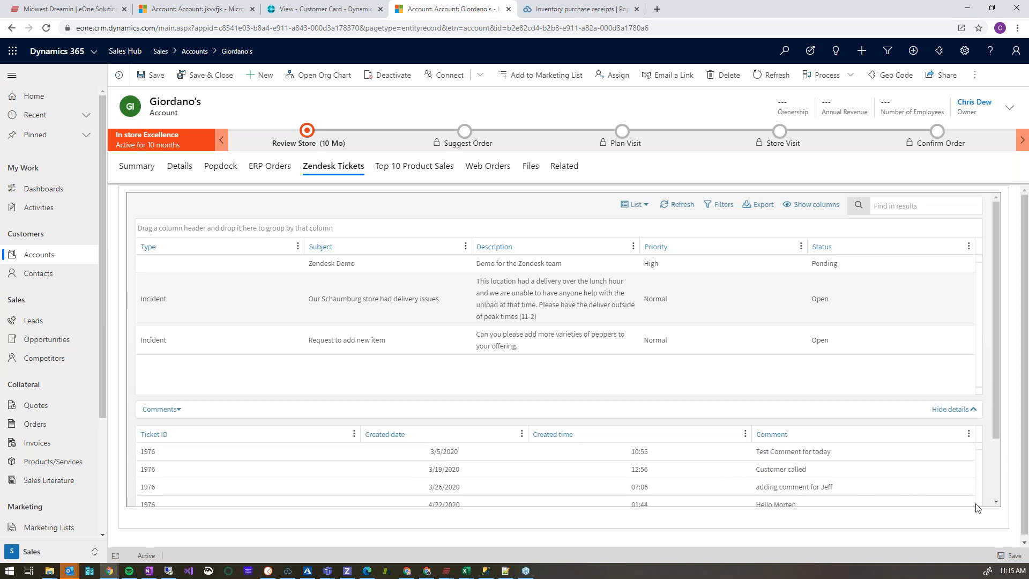
{"action": "left_click", "coordinate": [996, 502]}
{"action": "left_click", "coordinate": [995, 502]}
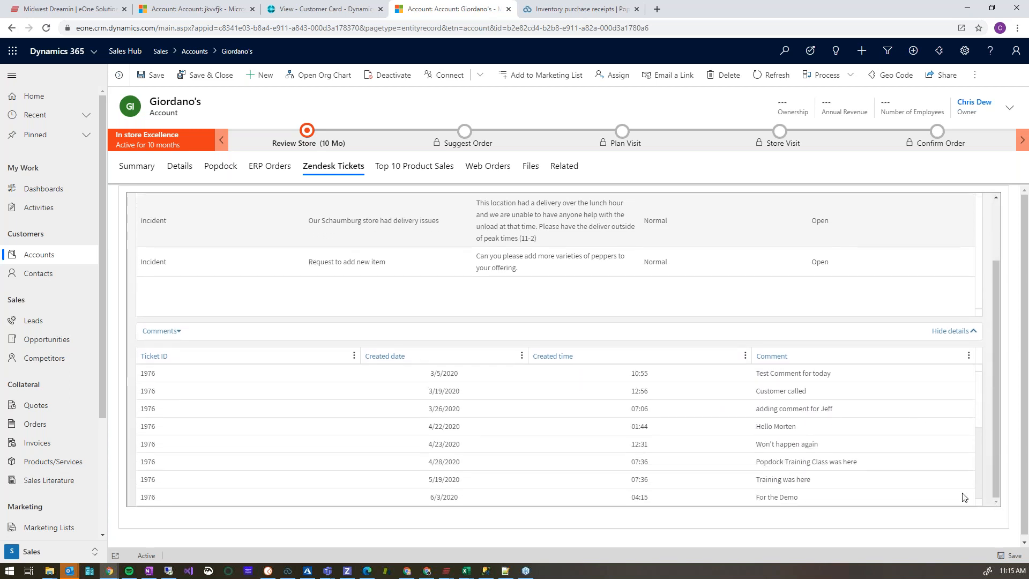
{"action": "scroll", "coordinate": [461, 499], "scroll_direction": "down", "scroll_amount": 1}
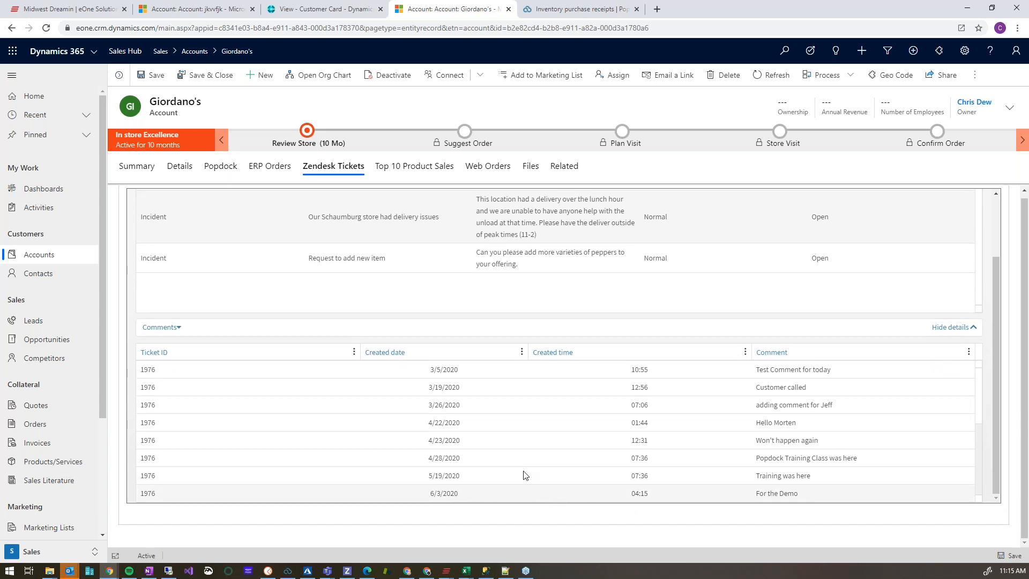
{"action": "scroll", "coordinate": [450, 436], "scroll_direction": "up", "scroll_amount": 1}
{"action": "left_click", "coordinate": [972, 328]}
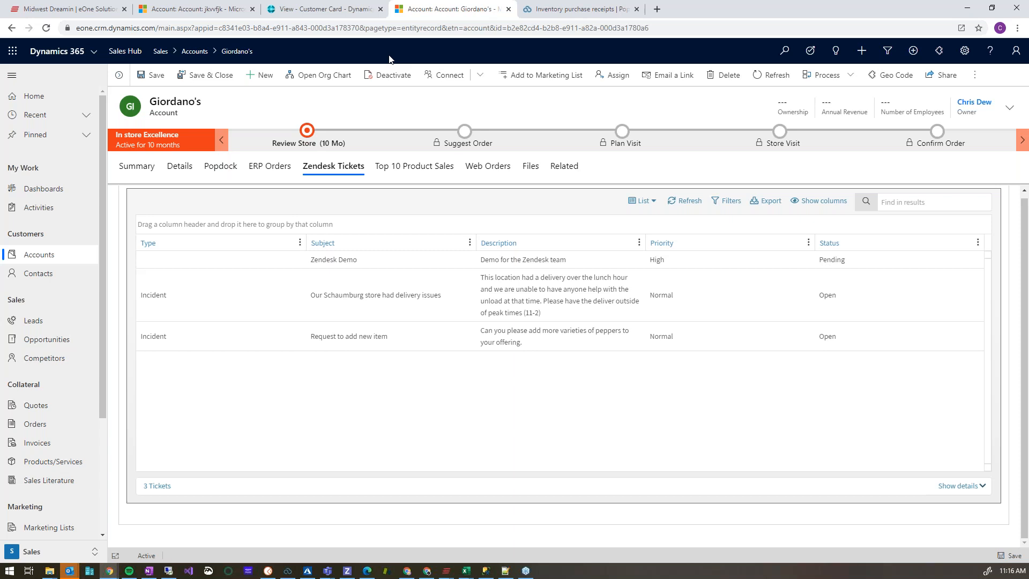
Switch to the jkvvfjk account and view its Web Orders and Top 10 Product Sales charts.
{"action": "left_click", "coordinate": [213, 12]}
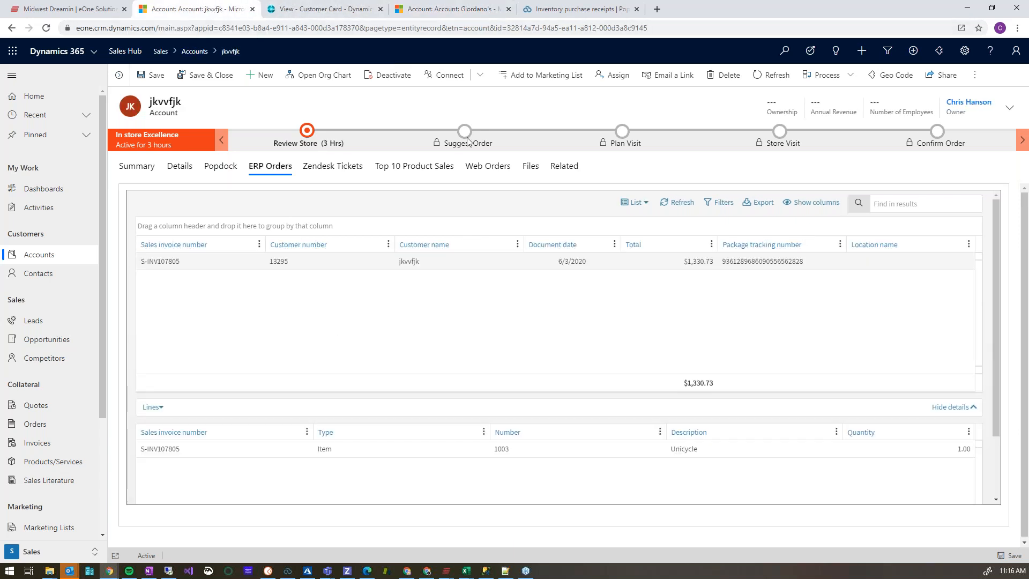
{"action": "left_click", "coordinate": [497, 166]}
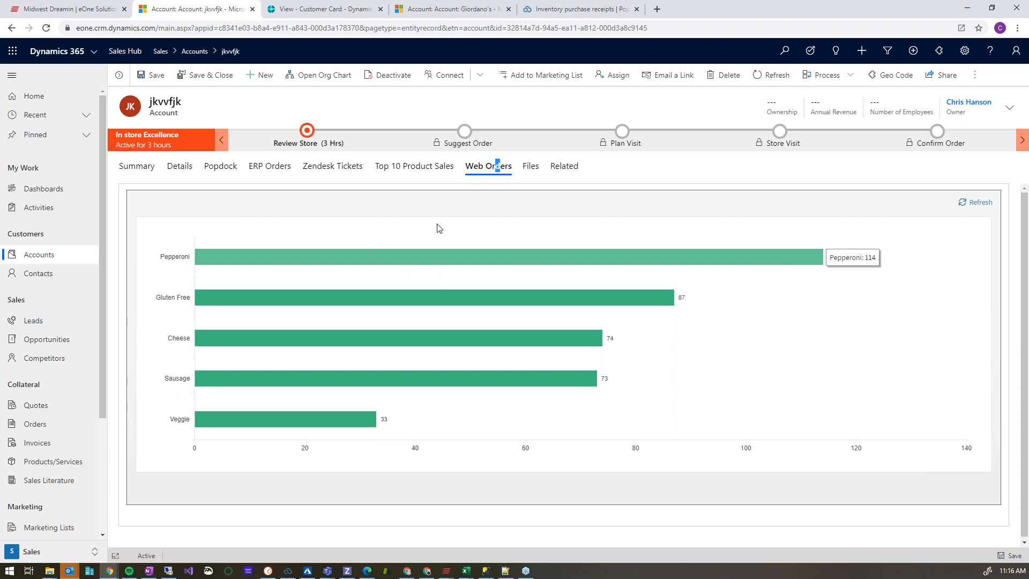
{"action": "left_click", "coordinate": [419, 168]}
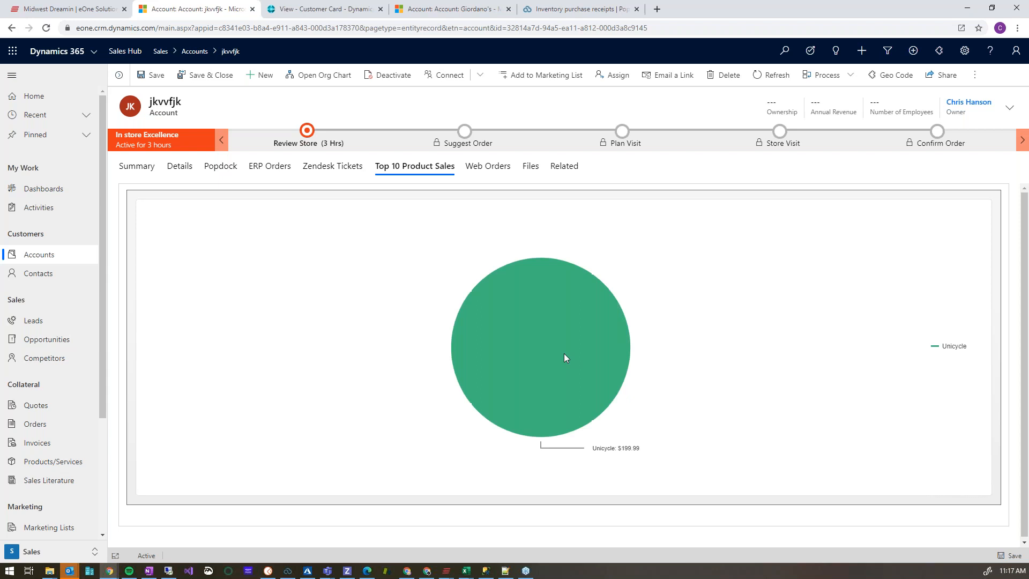
{"action": "mouse_move", "coordinate": [622, 380]}
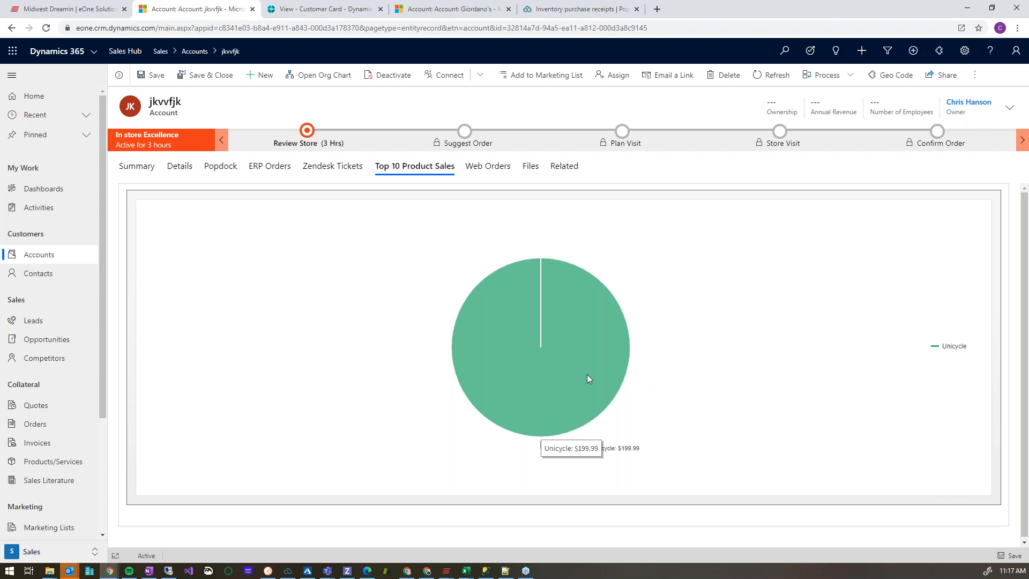
Return to the account's ERP Orders, hide the invoice details and open the invoice's customer card in Business Central.
{"action": "left_click", "coordinate": [271, 167]}
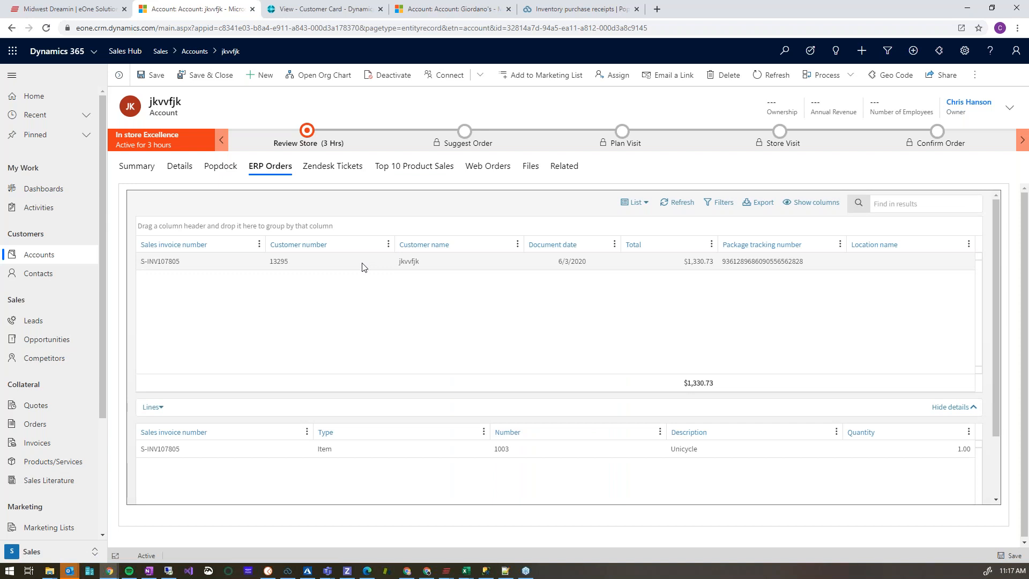
{"action": "left_click", "coordinate": [160, 408]}
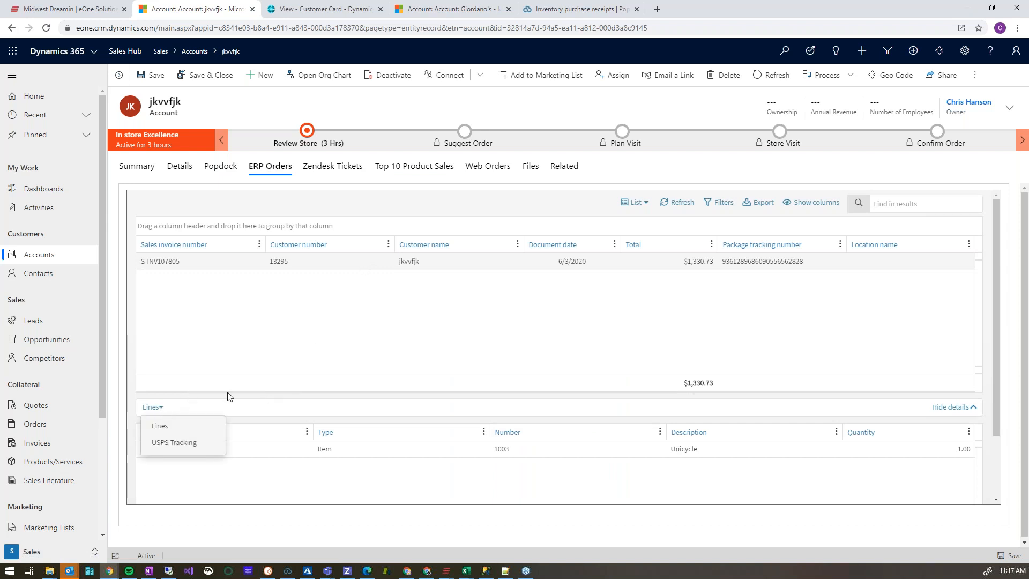
{"action": "left_click", "coordinate": [972, 408]}
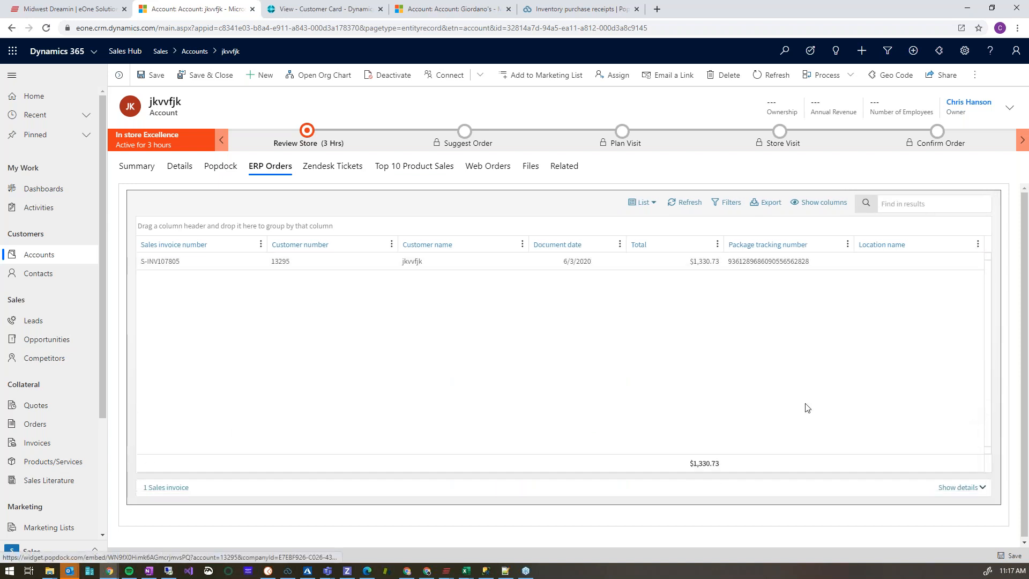
{"action": "right_click", "coordinate": [382, 263]}
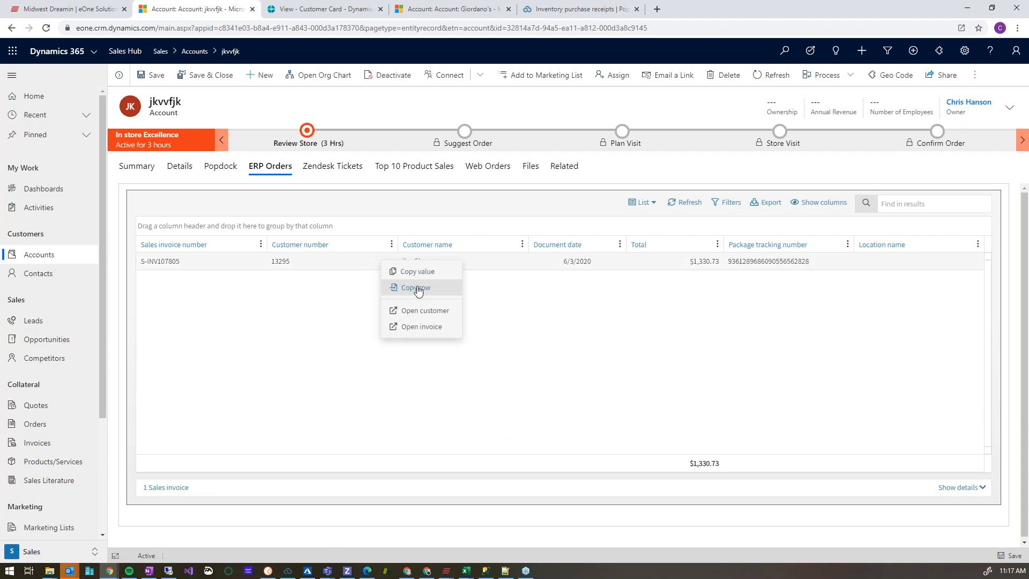
{"action": "left_click", "coordinate": [453, 327]}
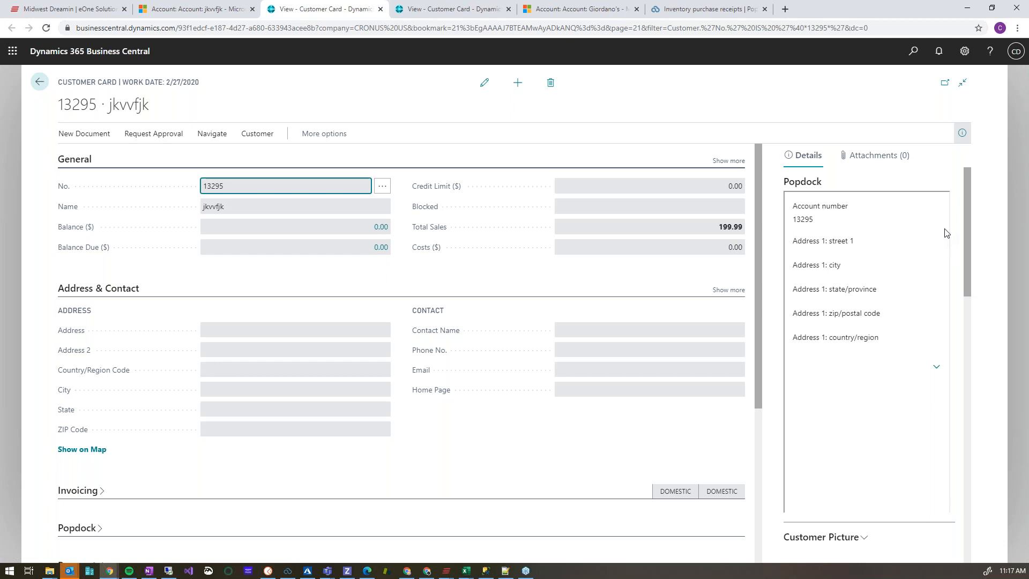
Expand and review the Popdock invoice details on the customer card, and return to the Business Central home page.
{"action": "left_click", "coordinate": [936, 370]}
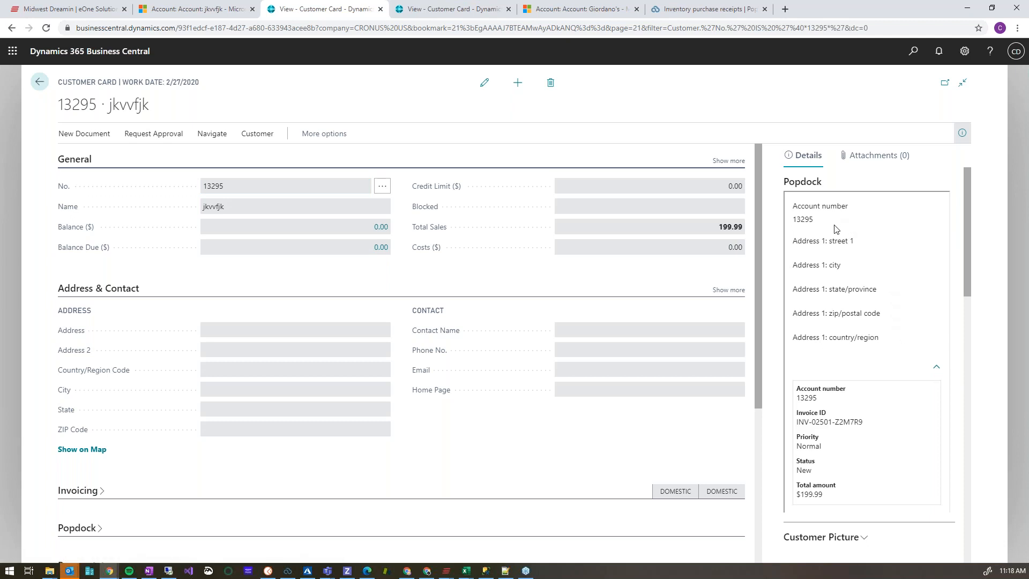
{"action": "scroll", "coordinate": [849, 274], "scroll_direction": "down", "scroll_amount": 1}
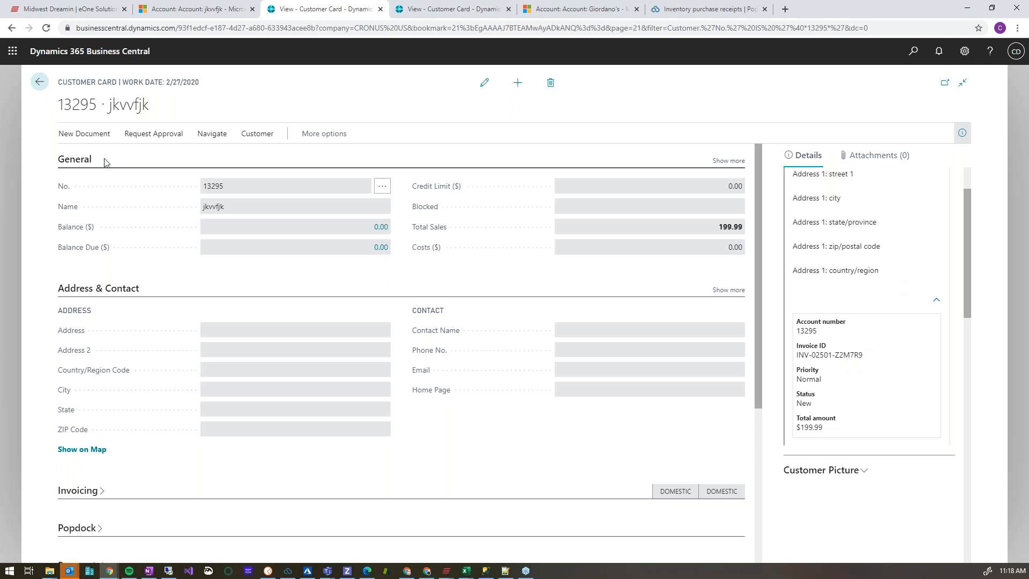
{"action": "left_click", "coordinate": [42, 87]}
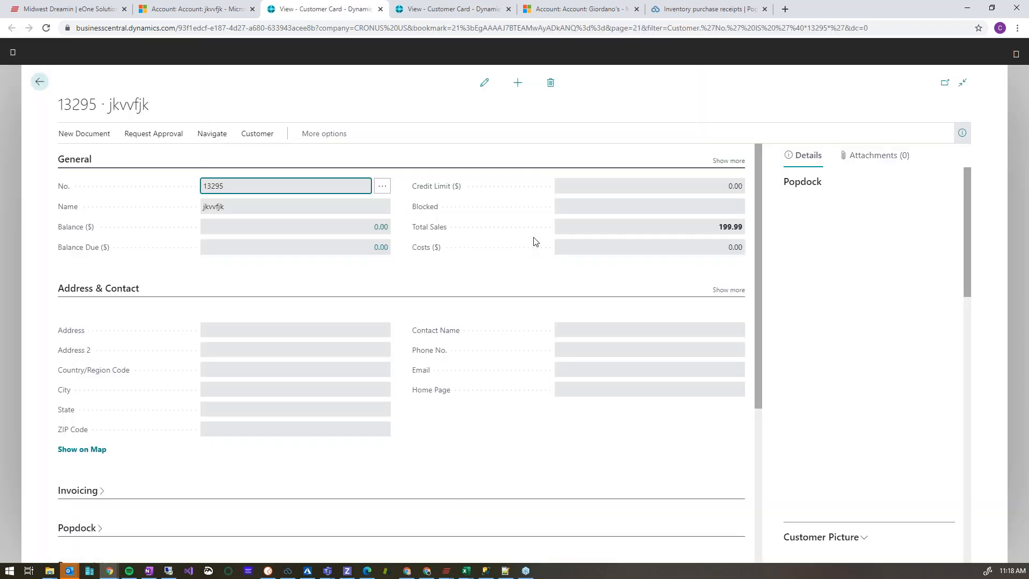
{"action": "left_click", "coordinate": [39, 82]}
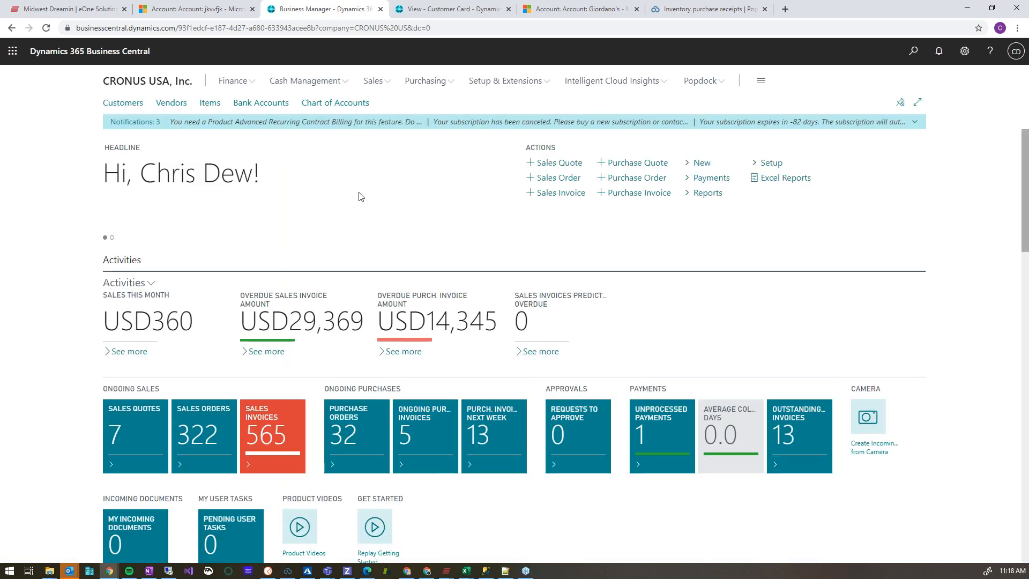
Open the Popdock page in Business Central and display the Items list from the Inventory group.
{"action": "left_click", "coordinate": [721, 81]}
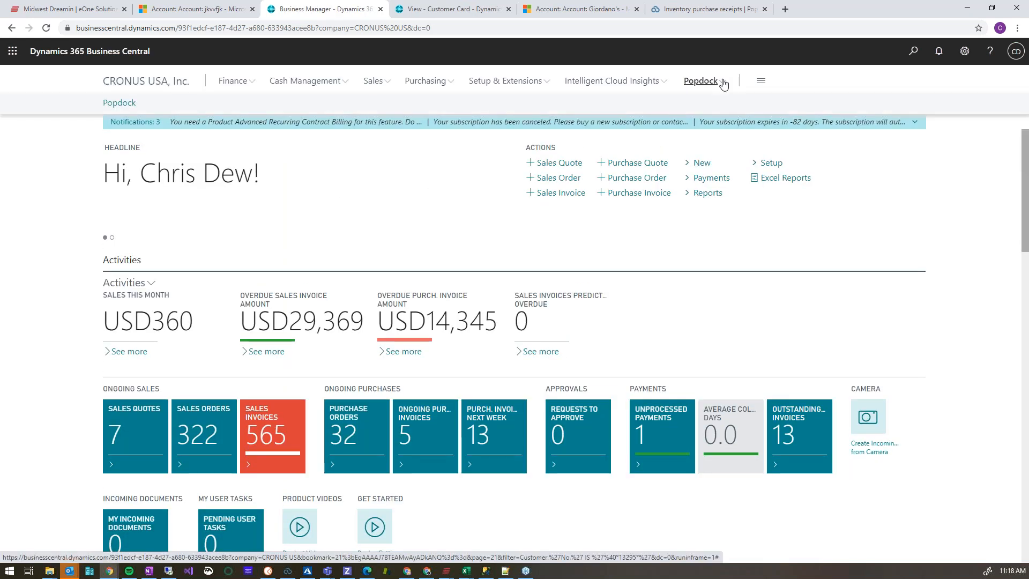
{"action": "left_click", "coordinate": [120, 103]}
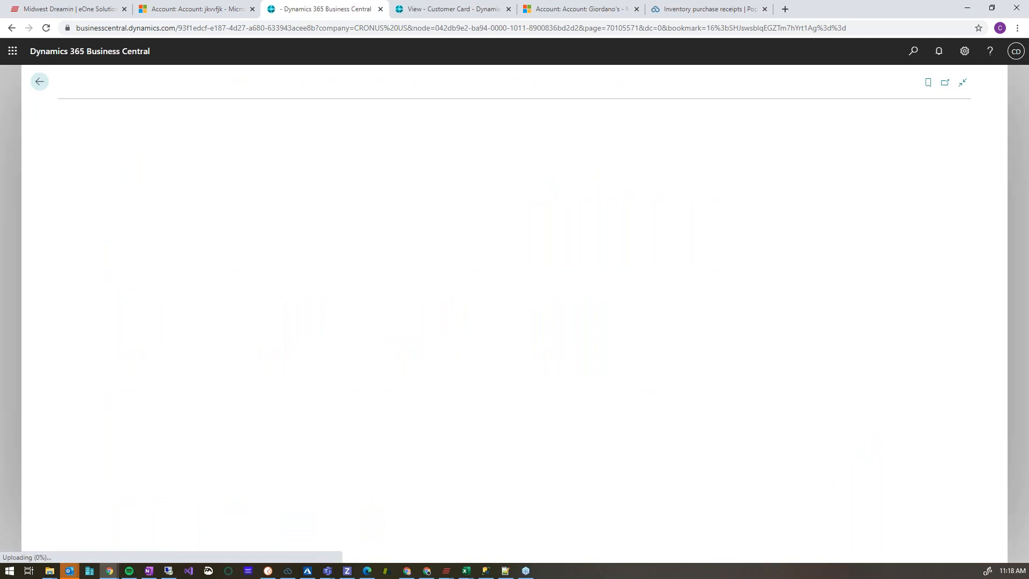
{"action": "left_click", "coordinate": [108, 121]}
{"action": "mouse_move", "coordinate": [106, 145]}
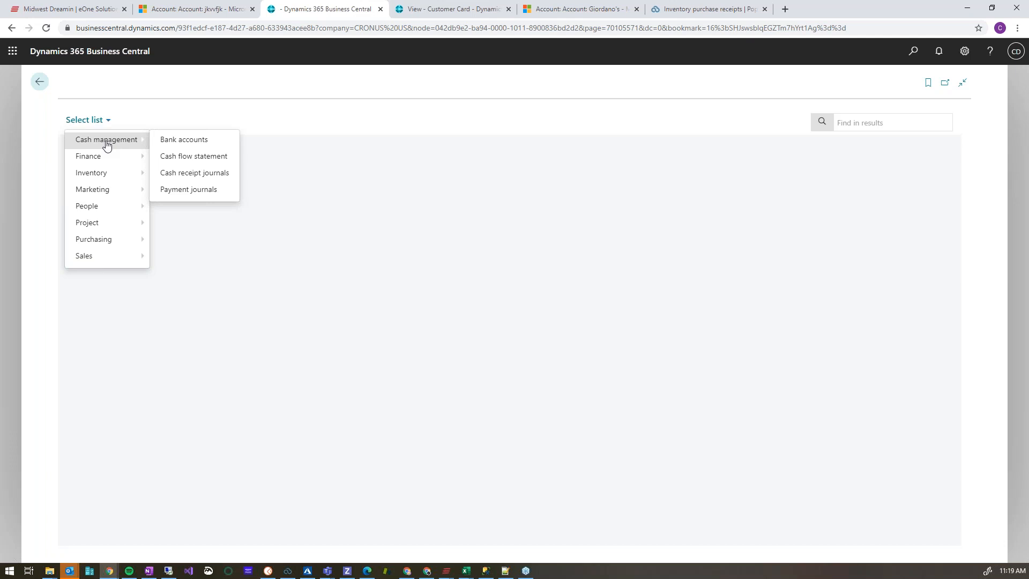
{"action": "mouse_move", "coordinate": [111, 172]}
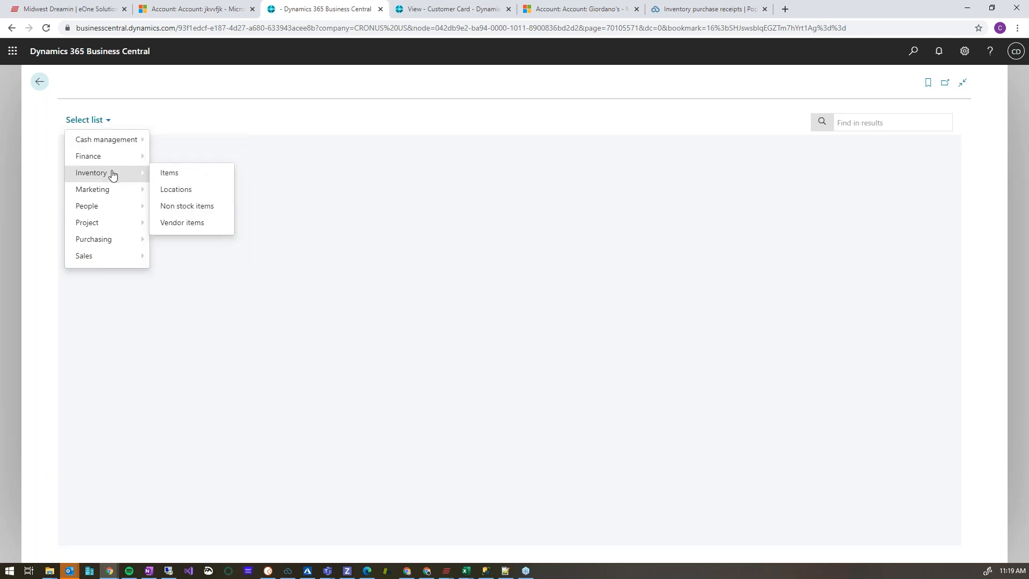
{"action": "left_click", "coordinate": [163, 178]}
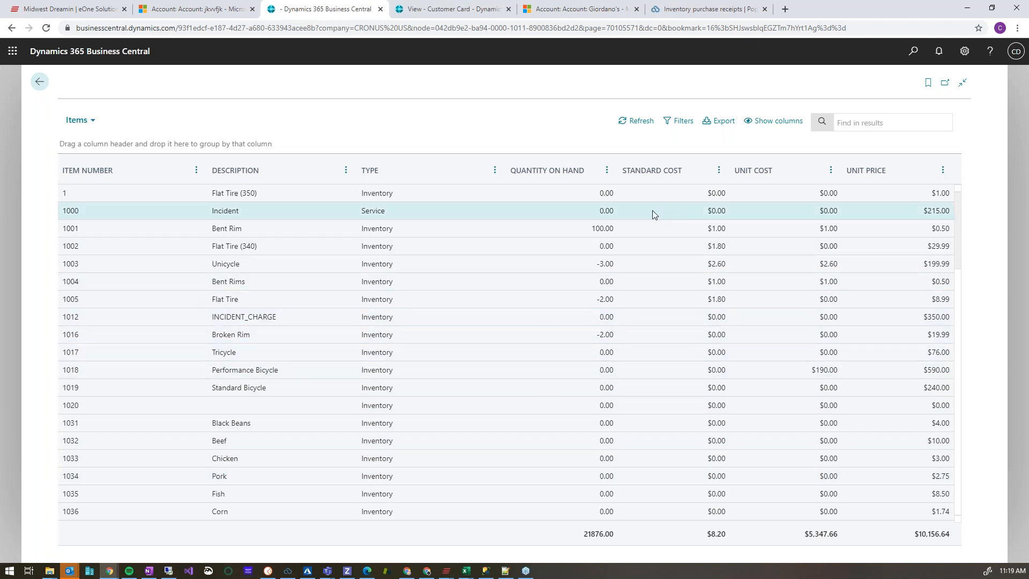
Look through the items and change the Popdock list to Detailed customer ledger entries from the Sales group.
{"action": "scroll", "coordinate": [478, 354], "scroll_direction": "down", "scroll_amount": 3}
{"action": "left_click", "coordinate": [90, 121]}
{"action": "mouse_move", "coordinate": [100, 196]}
{"action": "mouse_move", "coordinate": [98, 256]}
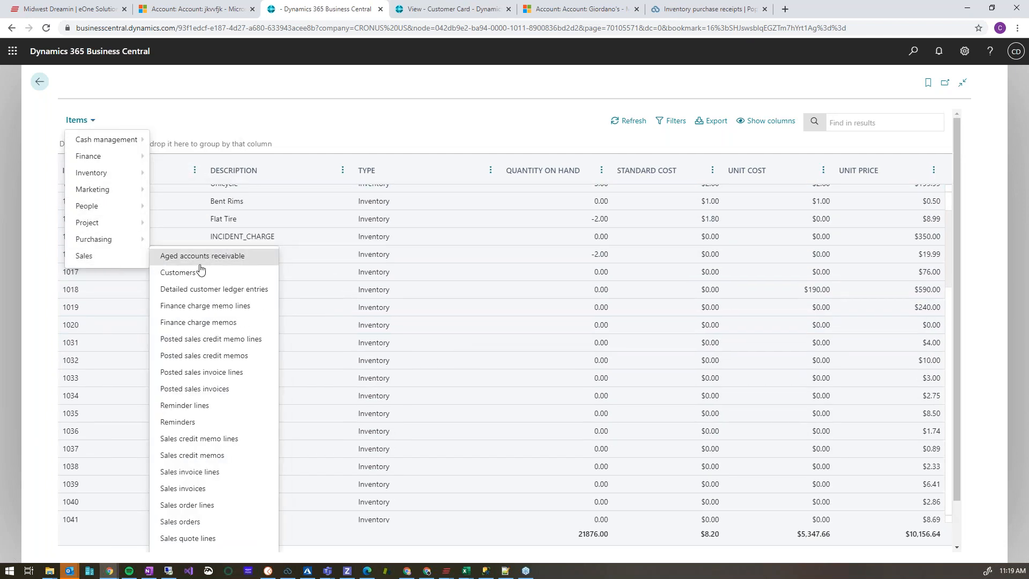
{"action": "left_click", "coordinate": [211, 290]}
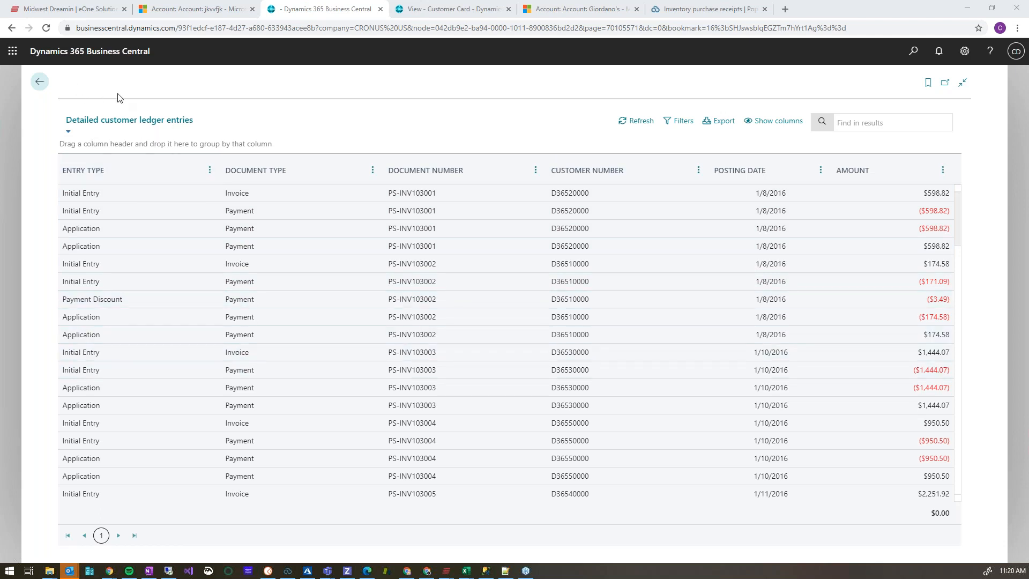
View the Inventory purchase receipts list, switch to the remote Microsoft Dynamics GP session and open Popdock there.
{"action": "left_click", "coordinate": [675, 14]}
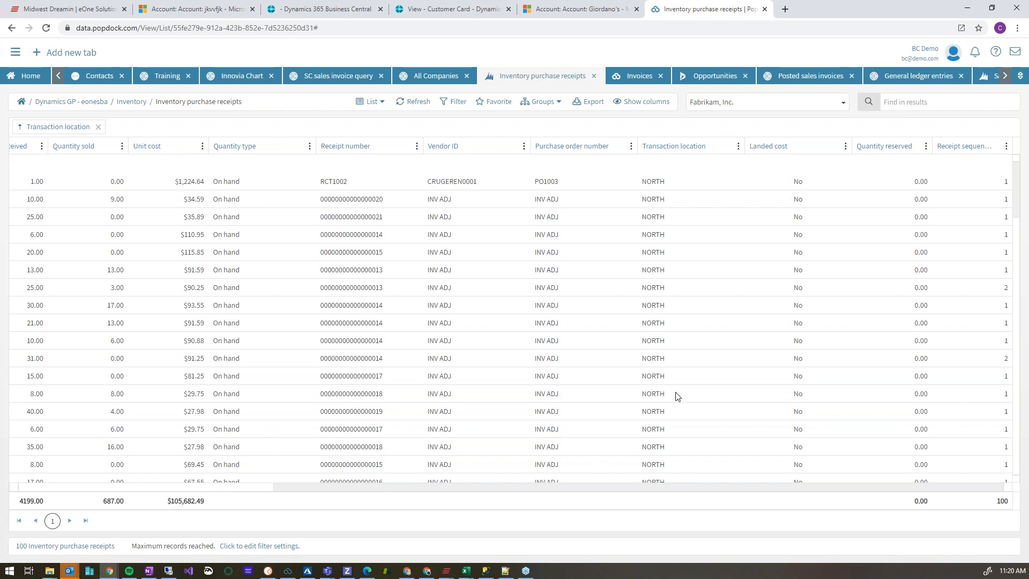
{"action": "left_click", "coordinate": [169, 570]}
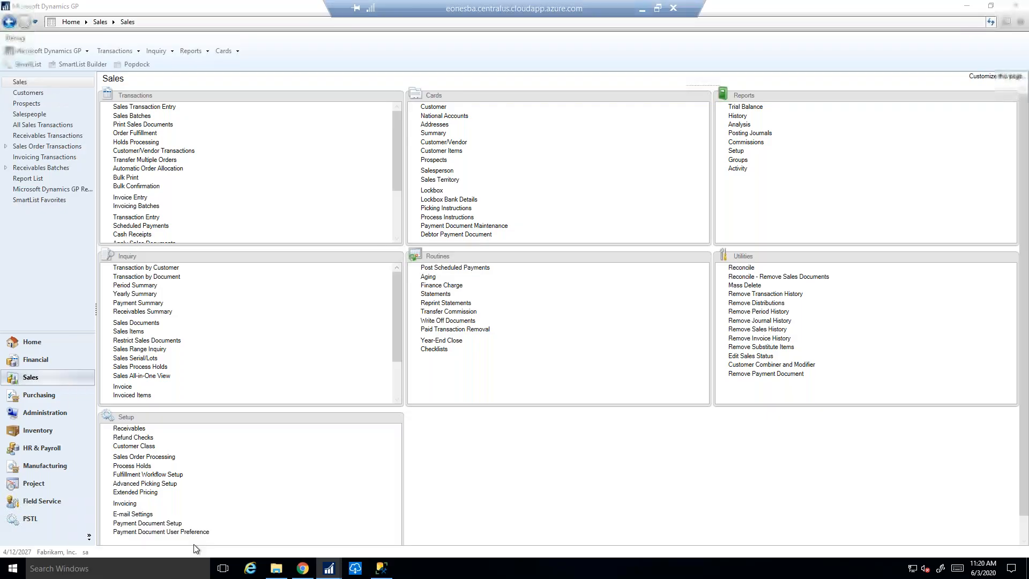
{"action": "left_click", "coordinate": [140, 65]}
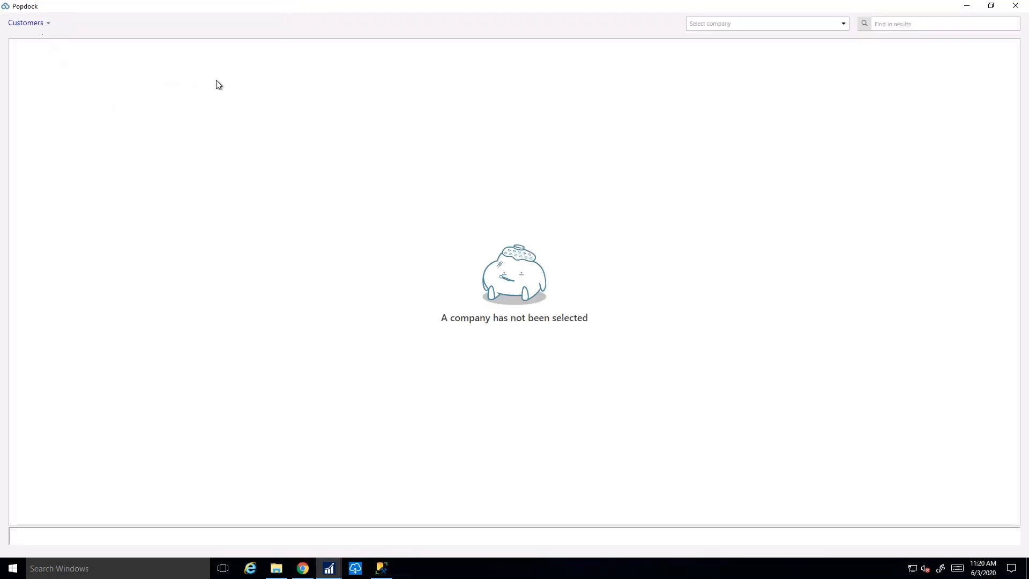
Display the Dynamics GP customers for Fabrikam, Inc. and Fore Iron Foundry together, and look through the combined list.
{"action": "left_click", "coordinate": [724, 26]}
{"action": "left_click", "coordinate": [714, 74]}
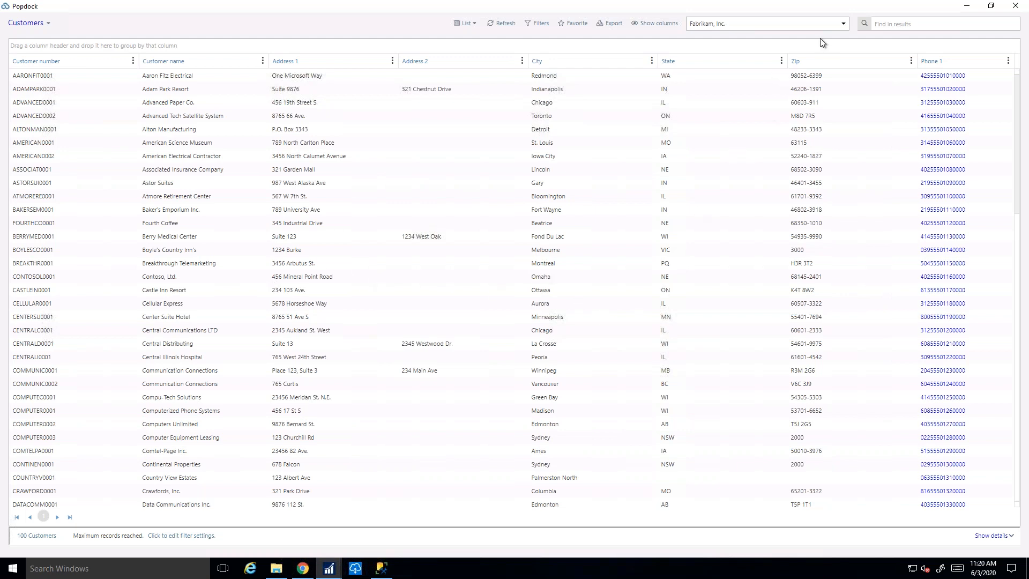
{"action": "left_click", "coordinate": [838, 27]}
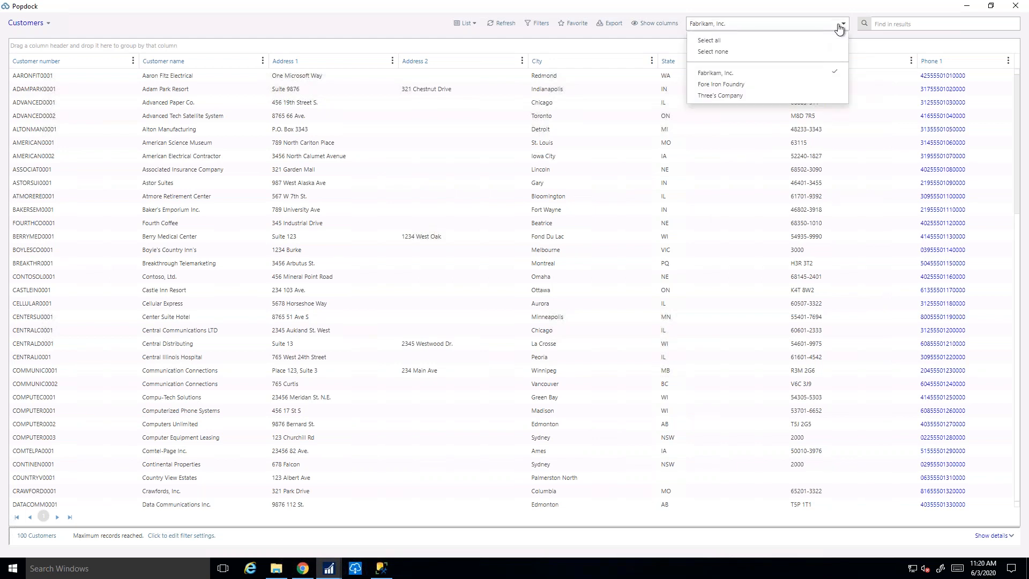
{"action": "left_click", "coordinate": [761, 86]}
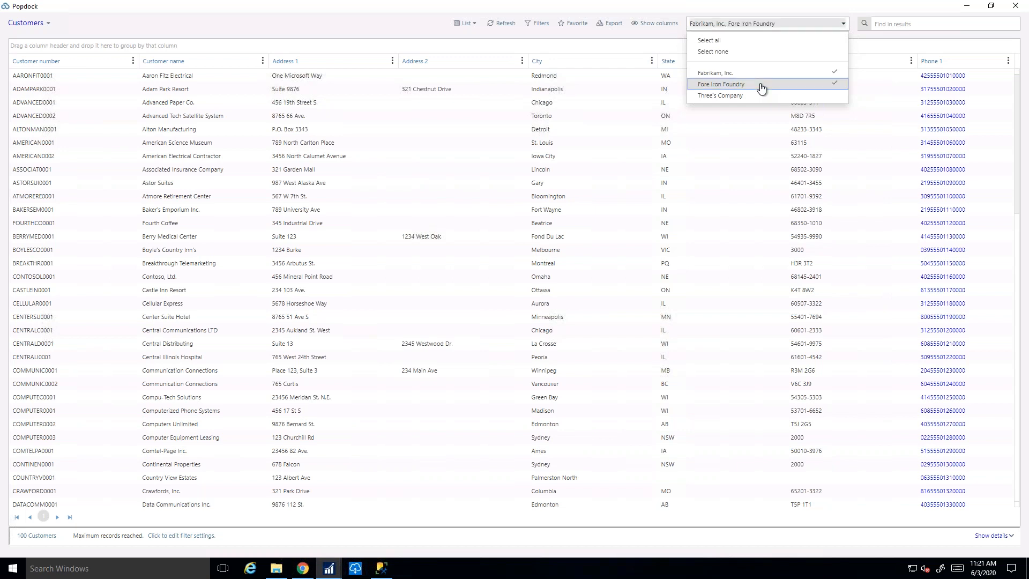
{"action": "left_click", "coordinate": [651, 48]}
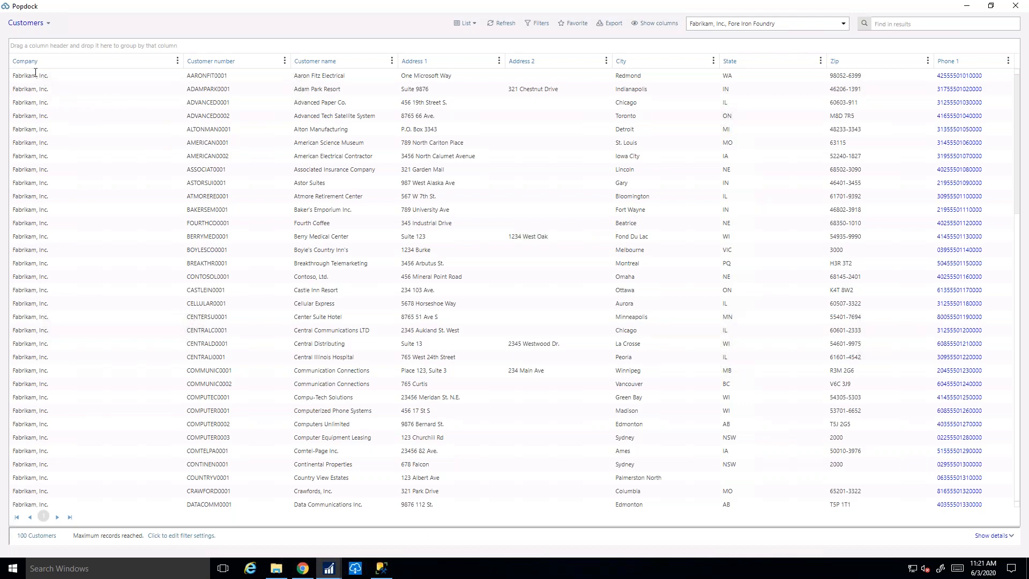
{"action": "scroll", "coordinate": [36, 199], "scroll_direction": "down", "scroll_amount": 4}
{"action": "scroll", "coordinate": [36, 198], "scroll_direction": "up", "scroll_amount": 4}
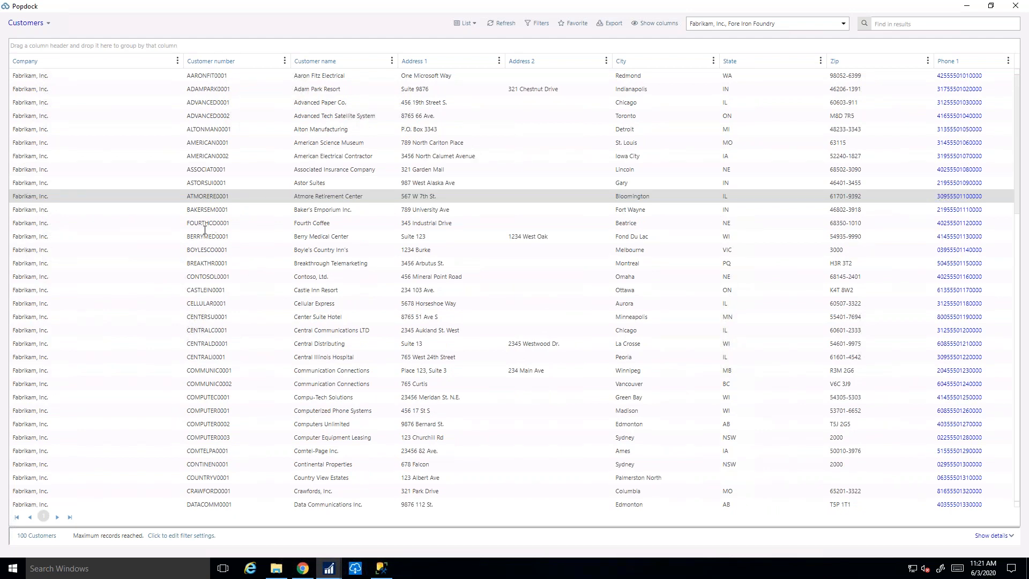
Look over the available Dynamics GP lists and change the Popdock list to the default view of Zendesk Tickets.
{"action": "left_click", "coordinate": [47, 24]}
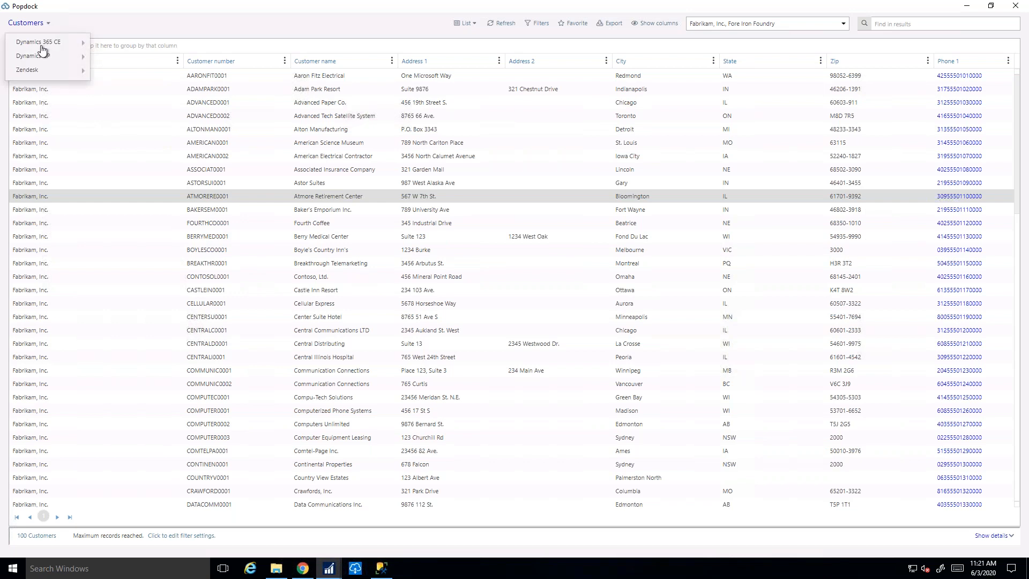
{"action": "mouse_move", "coordinate": [48, 55]}
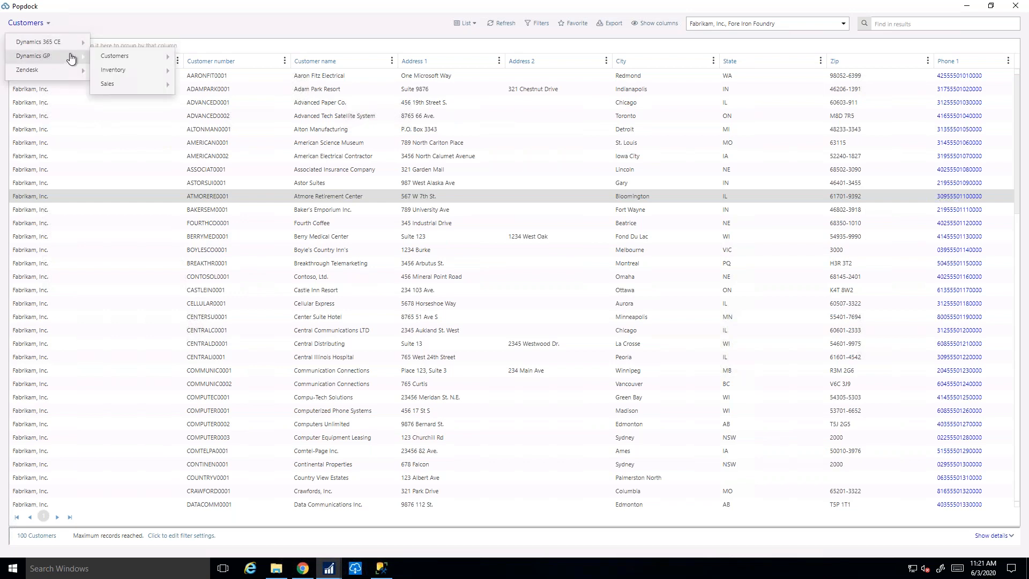
{"action": "mouse_move", "coordinate": [140, 75]}
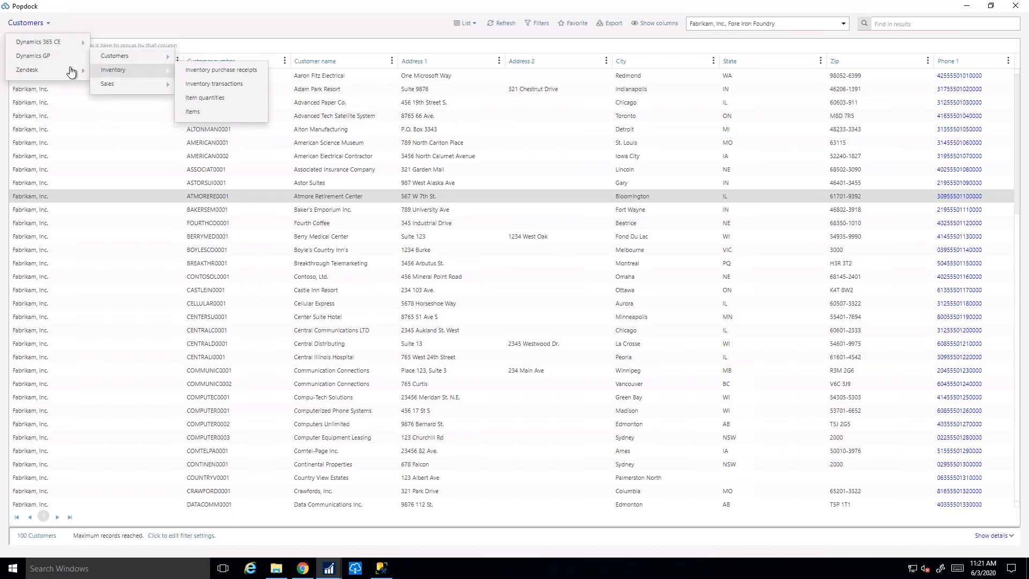
{"action": "mouse_move", "coordinate": [100, 71]}
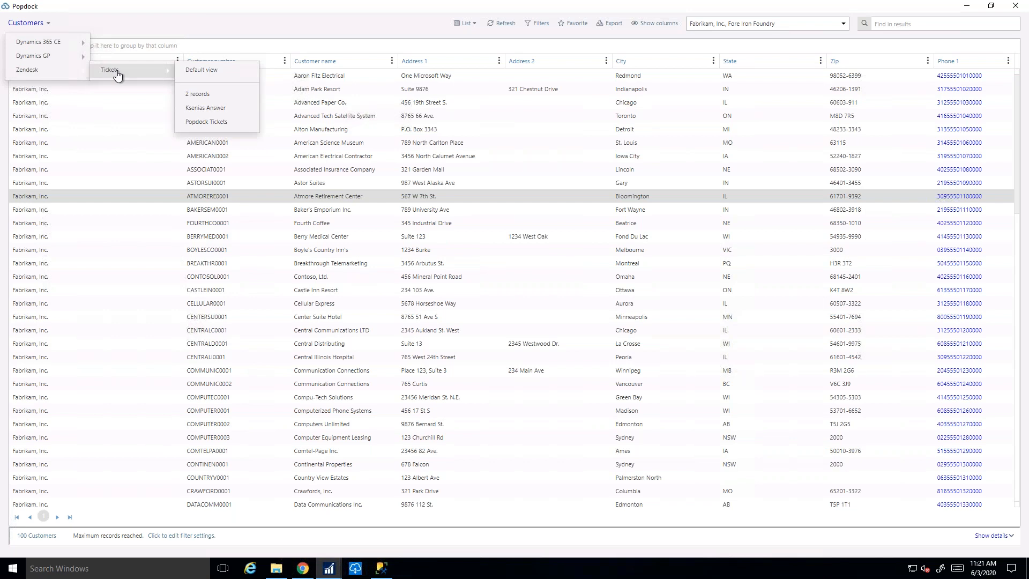
{"action": "left_click", "coordinate": [194, 70]}
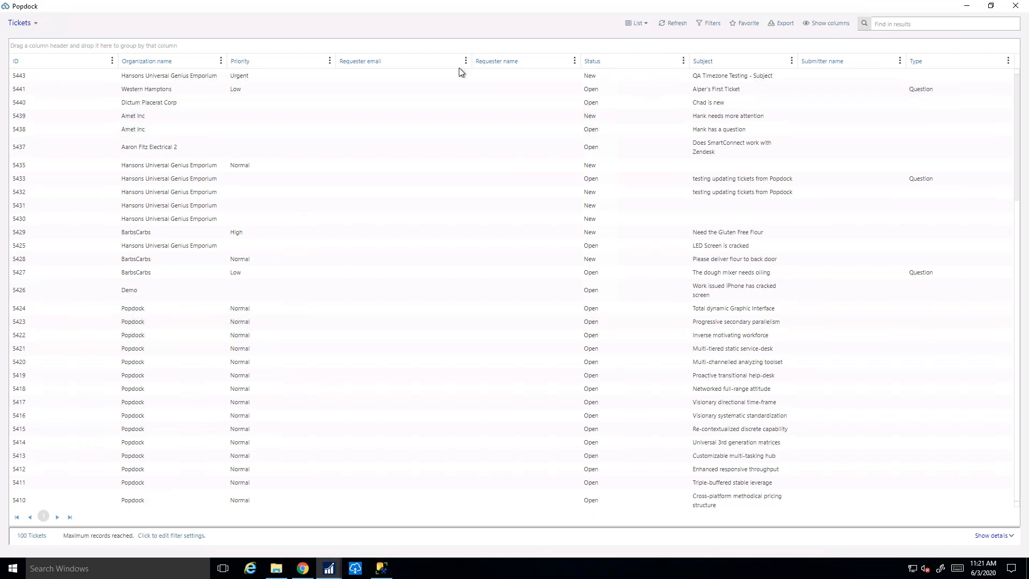
Review the available actions for the Normal-priority Hansons Universal Genius Emporium ticket, and dismiss them without running any.
{"action": "left_click", "coordinate": [191, 167]}
{"action": "right_click", "coordinate": [191, 168]}
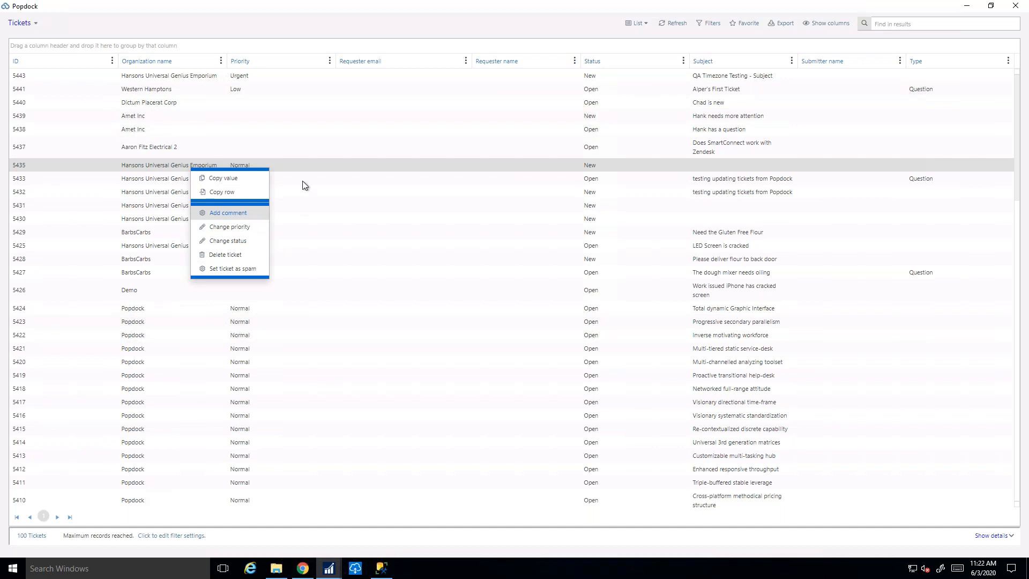
{"action": "left_click", "coordinate": [392, 23]}
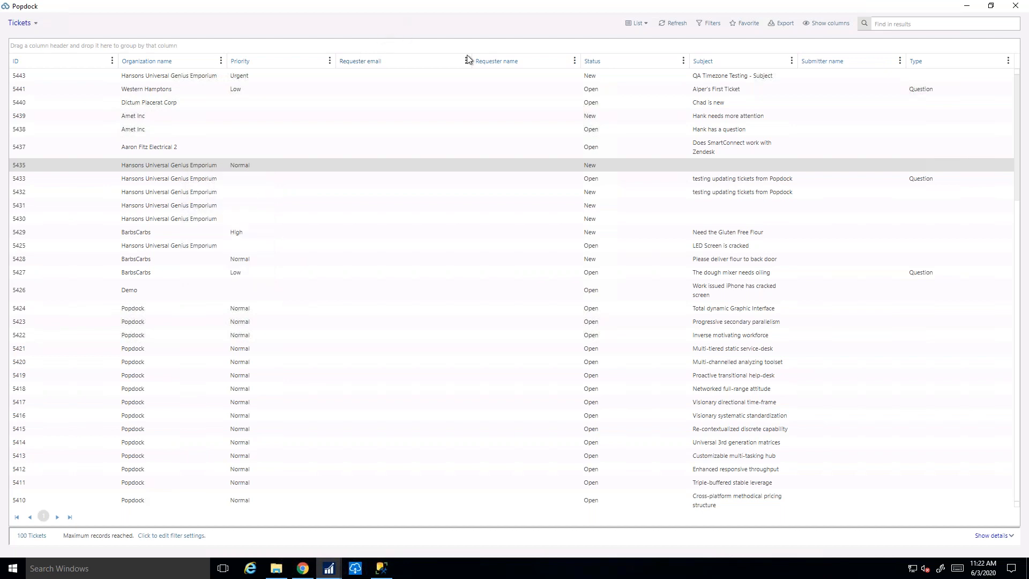
Add the Due at, Email CC IDs and Group name columns to the tickets list, and hide the column chooser.
{"action": "left_click", "coordinate": [832, 24]}
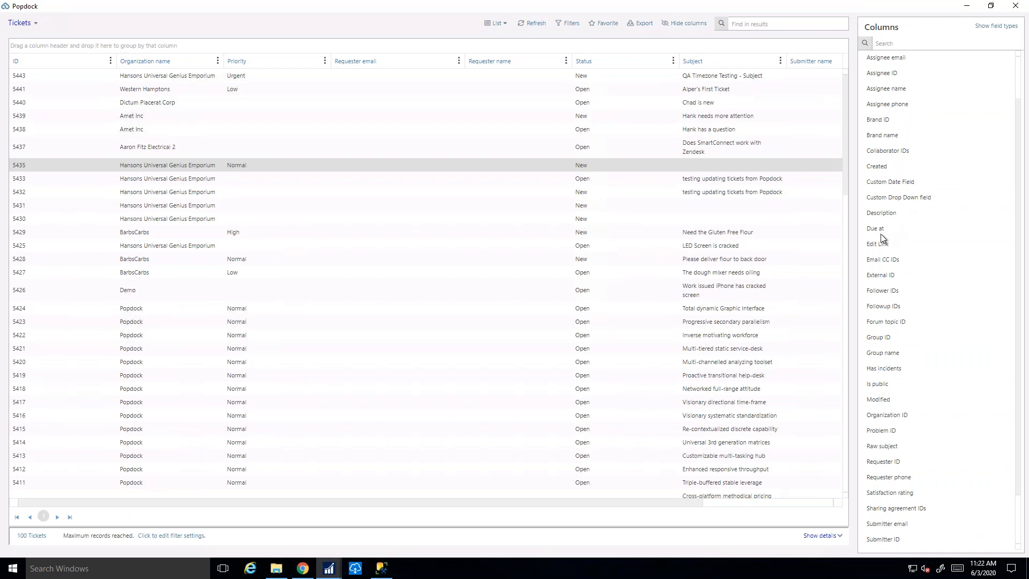
{"action": "left_click", "coordinate": [880, 229]}
{"action": "left_click", "coordinate": [883, 260]}
{"action": "left_click", "coordinate": [883, 353]}
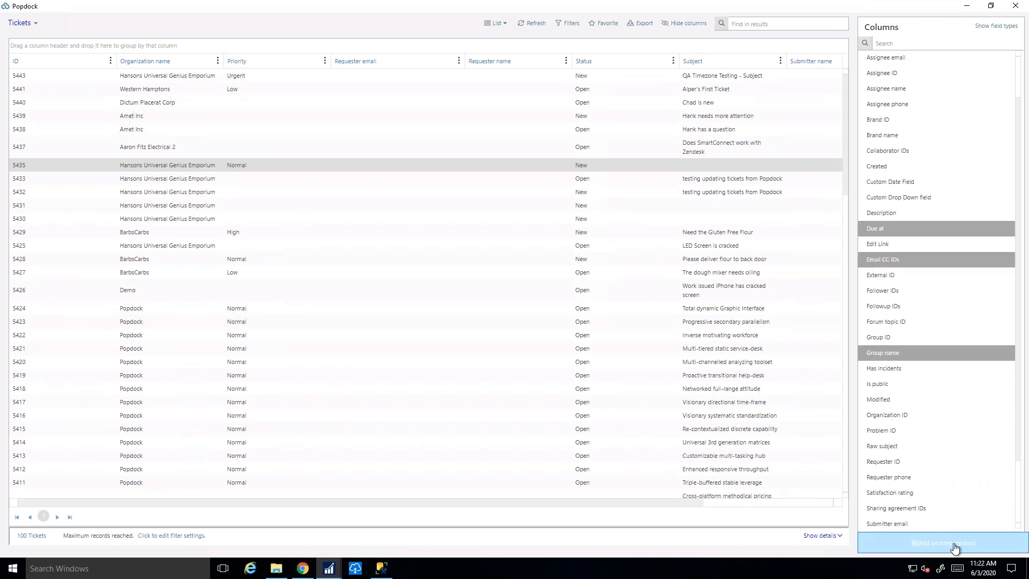
{"action": "left_click", "coordinate": [943, 543]}
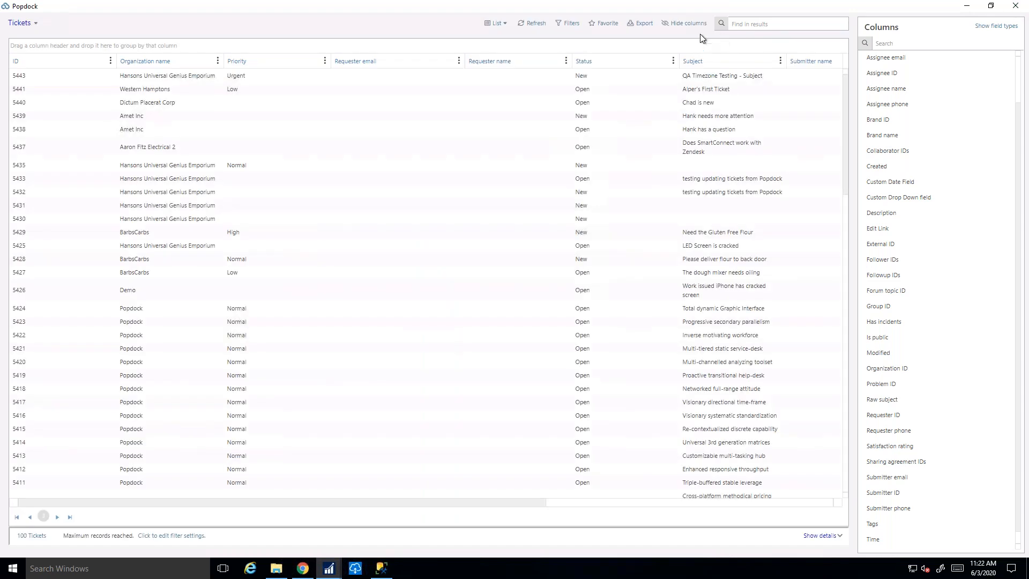
{"action": "left_click", "coordinate": [696, 23]}
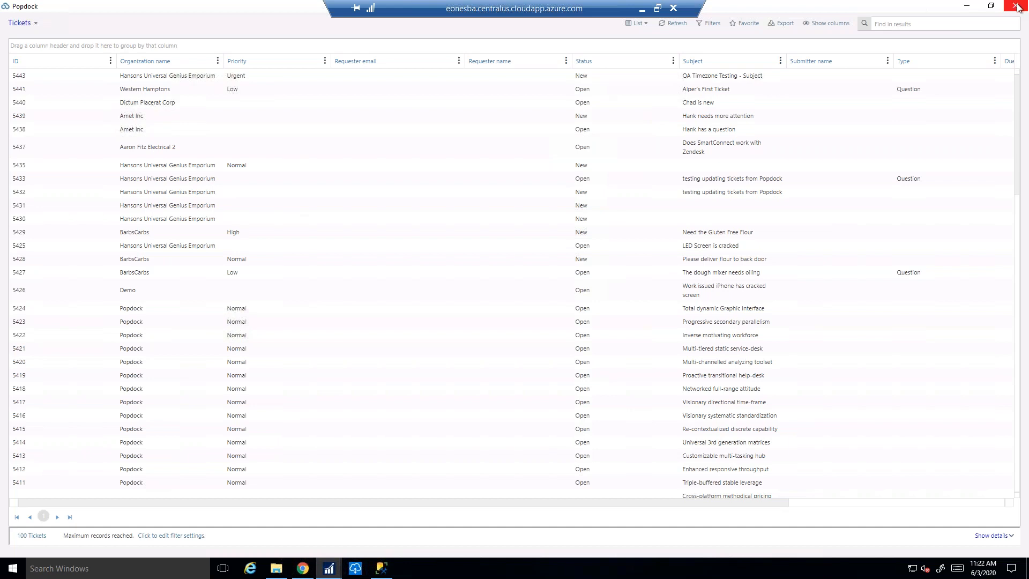
Close the Popdock window and bring up the Customer Maintenance window for Adam Park Resort in Microsoft Dynamics GP.
{"action": "left_click", "coordinate": [1017, 7]}
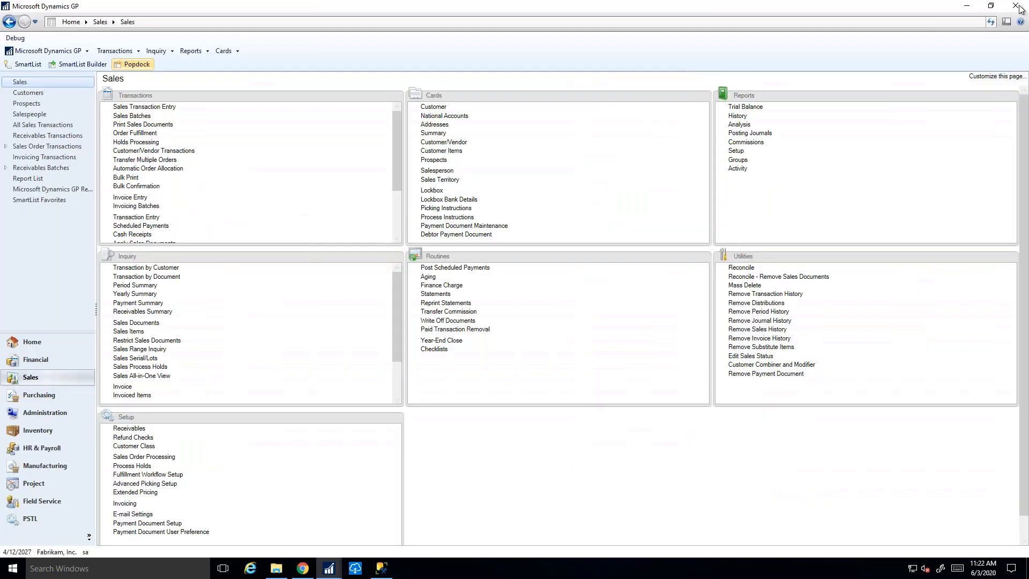
{"action": "left_click", "coordinate": [328, 568]}
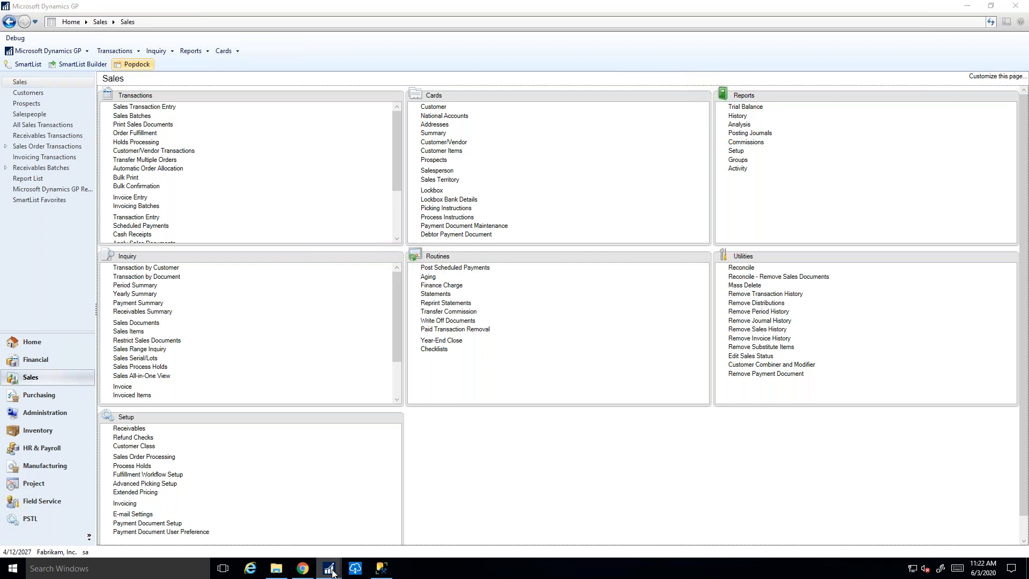
{"action": "left_click", "coordinate": [379, 528]}
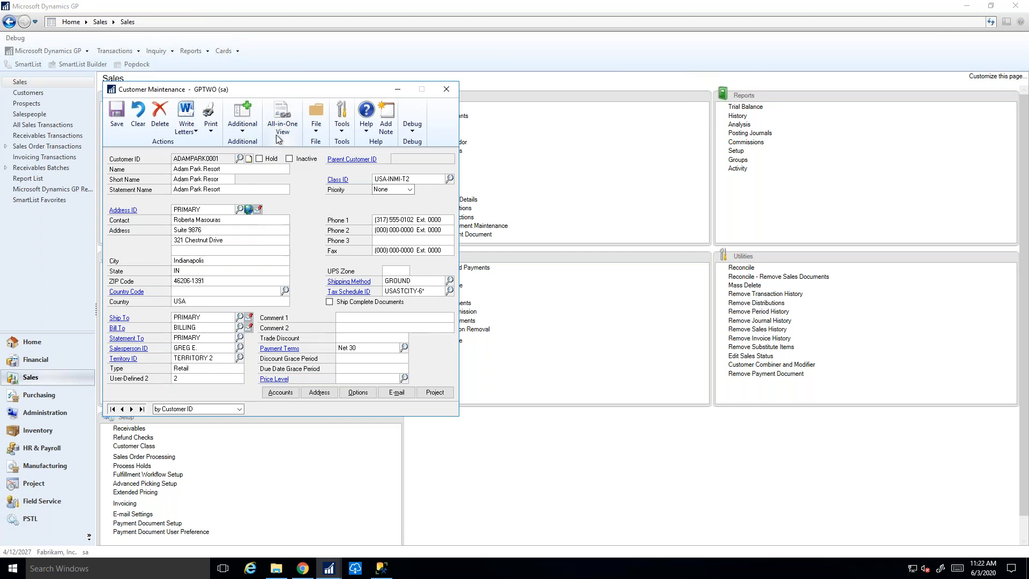
Open the customer's Dynamics 365 CRM Sidebar, collapse Accounts to review the Opportunities, and close the sidebar.
{"action": "left_click", "coordinate": [249, 129]}
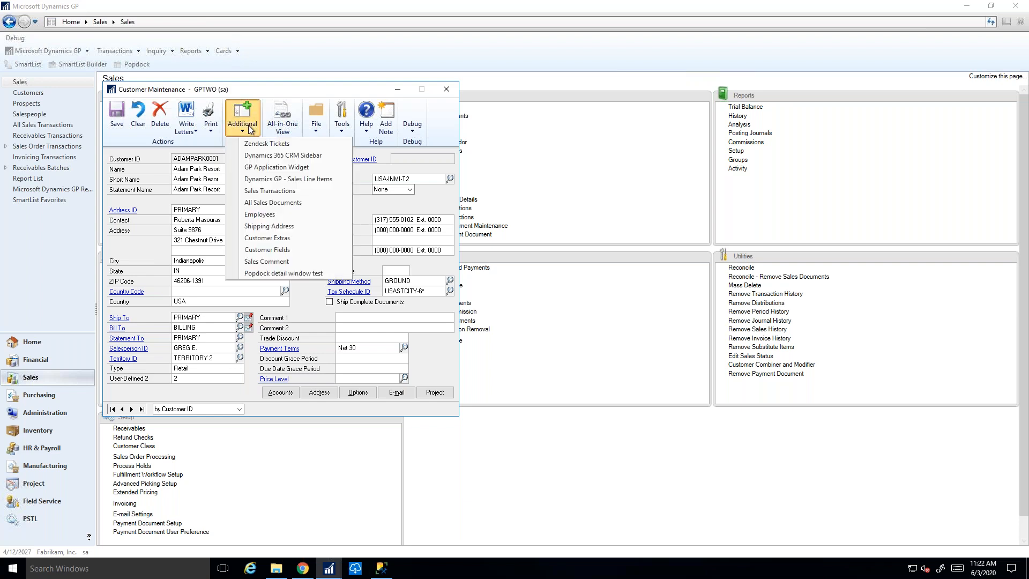
{"action": "left_click", "coordinate": [264, 156]}
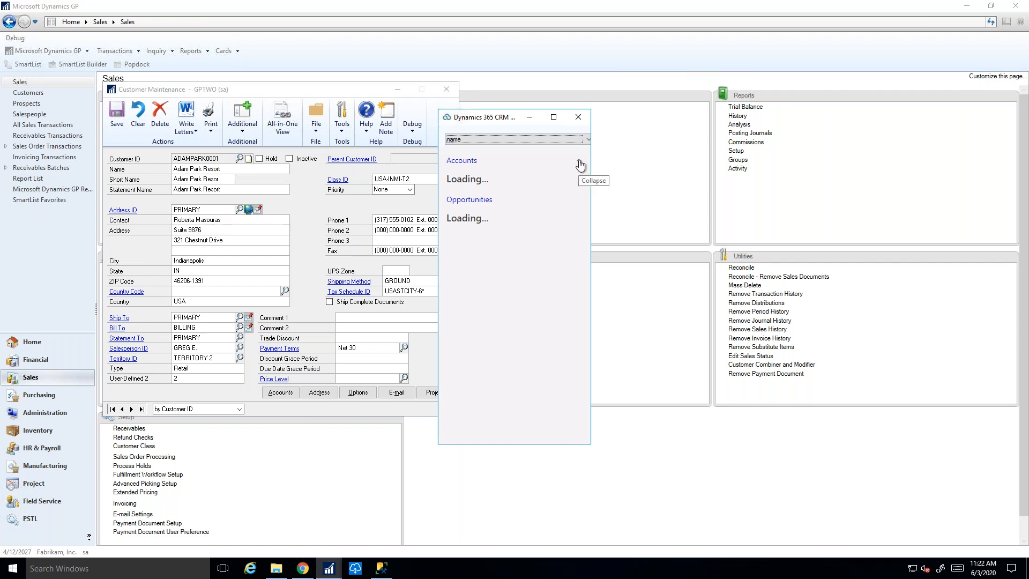
{"action": "left_click", "coordinate": [580, 166]}
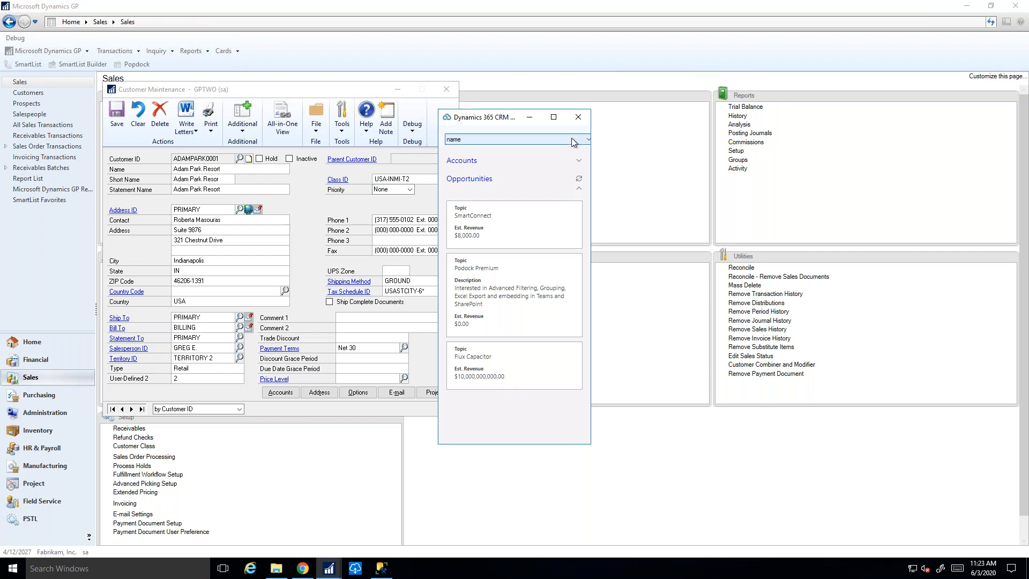
{"action": "left_click", "coordinate": [577, 117]}
Open the customer's Sales Transactions, review the actions available on a transaction row, and close the window.
{"action": "left_click", "coordinate": [244, 128]}
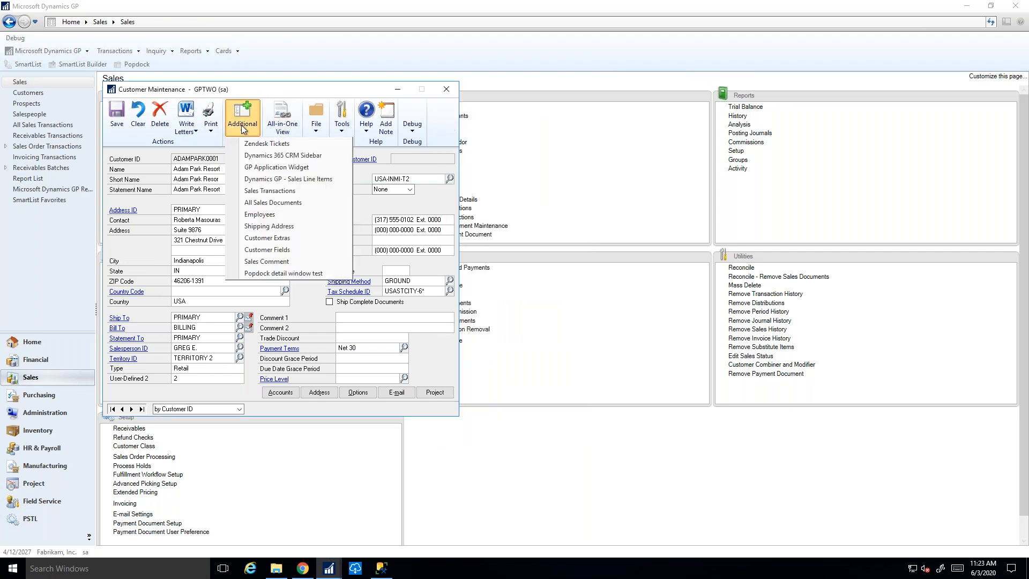
{"action": "left_click", "coordinate": [272, 191]}
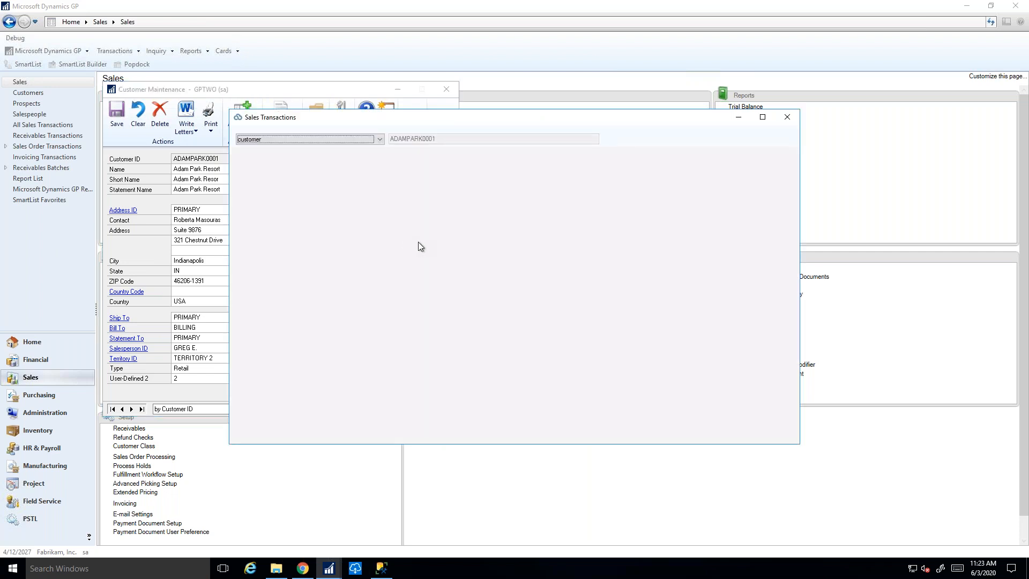
{"action": "left_click_drag", "start_coordinate": [515, 118], "coordinate": [628, 123]}
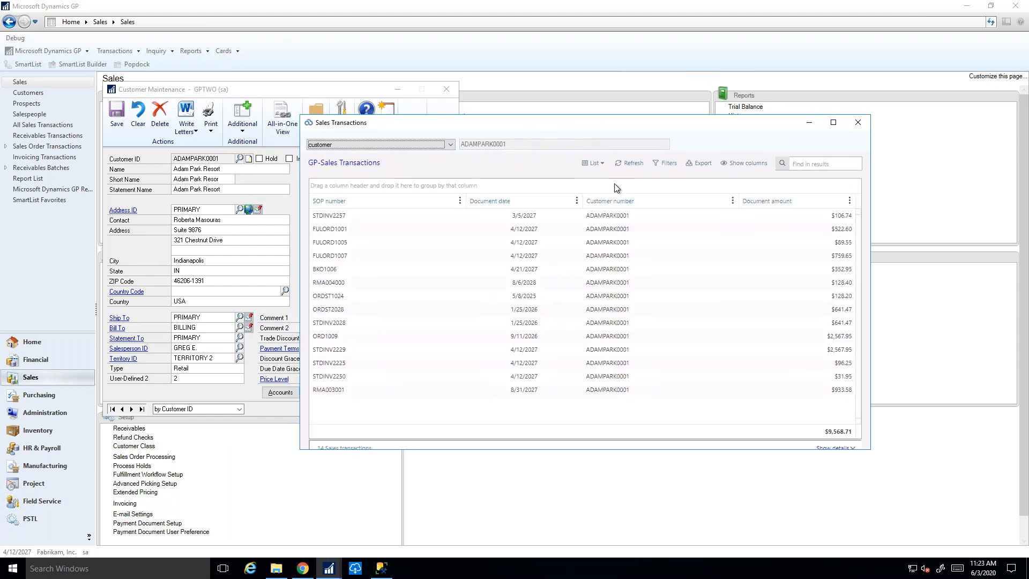
{"action": "right_click", "coordinate": [339, 258]}
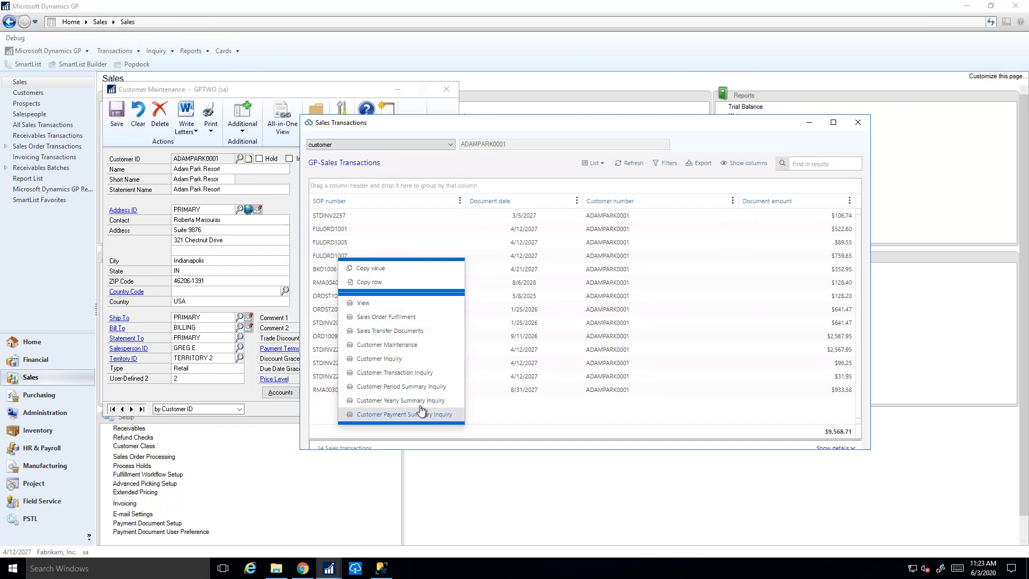
{"action": "left_click", "coordinate": [864, 121]}
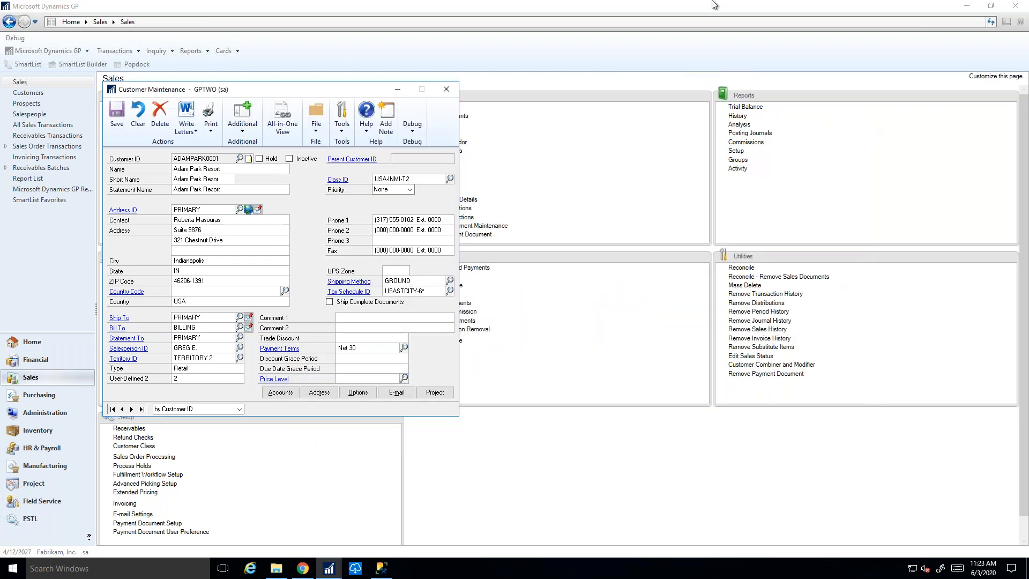
Switch to the Popdock web app in the browser, open the Connectors setup and look through the configured connectors.
{"action": "left_click", "coordinate": [643, 8]}
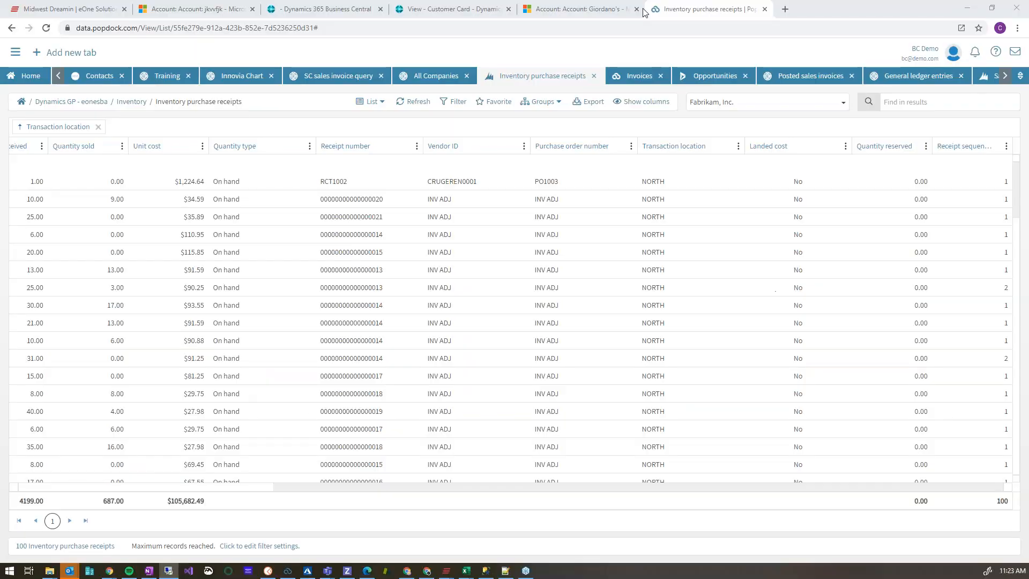
{"action": "left_click", "coordinate": [28, 78]}
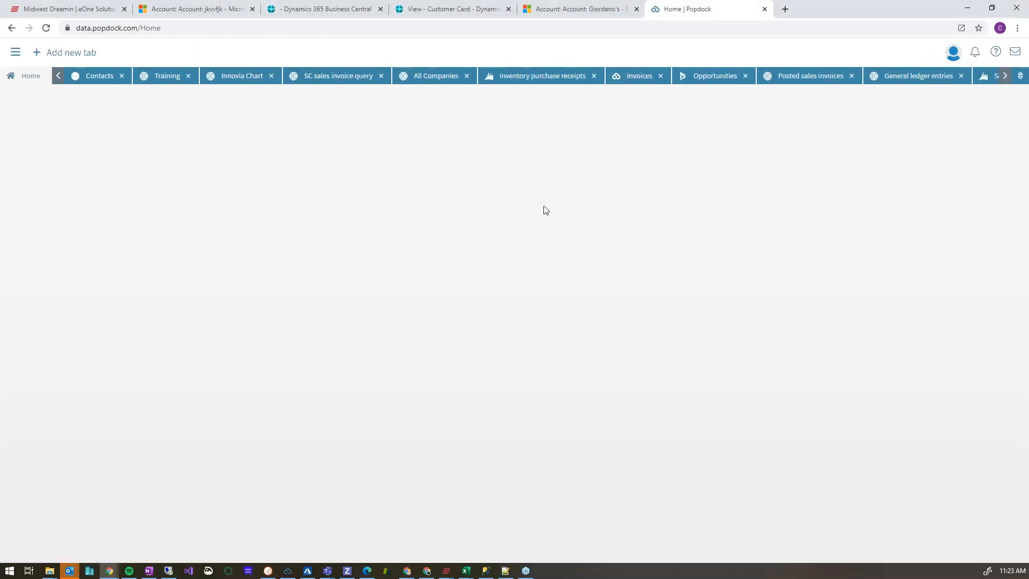
{"action": "left_click", "coordinate": [73, 173]}
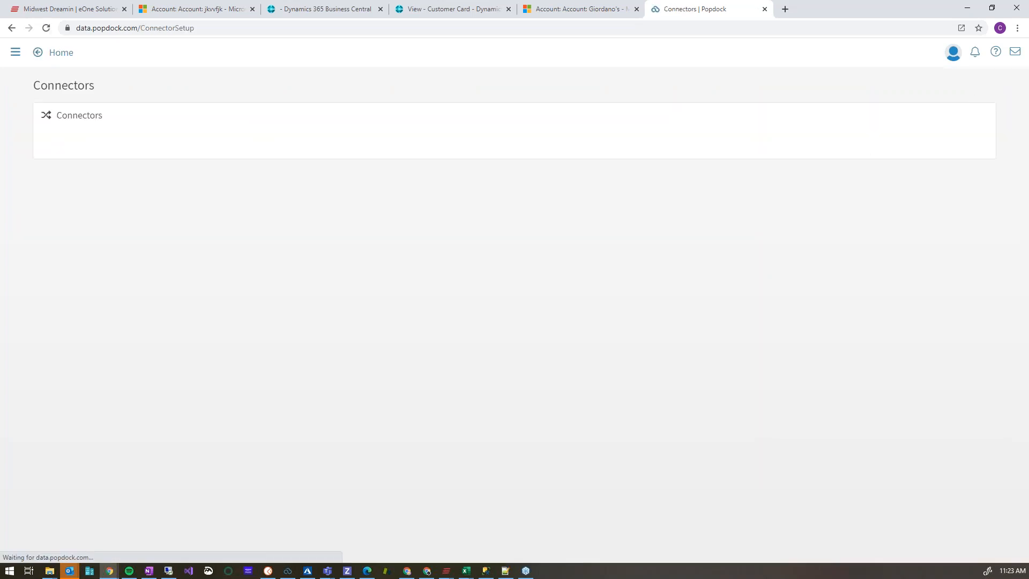
{"action": "scroll", "coordinate": [340, 217], "scroll_direction": "down", "scroll_amount": 15}
{"action": "scroll", "coordinate": [338, 216], "scroll_direction": "down", "scroll_amount": 12}
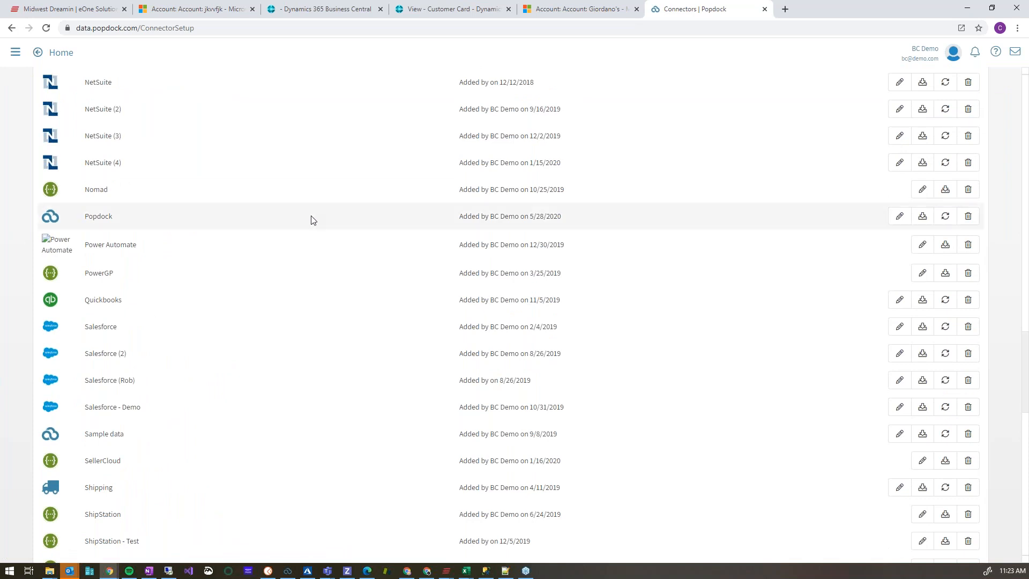
{"action": "scroll", "coordinate": [269, 274], "scroll_direction": "up", "scroll_amount": 20}
{"action": "scroll", "coordinate": [268, 299], "scroll_direction": "up", "scroll_amount": 5}
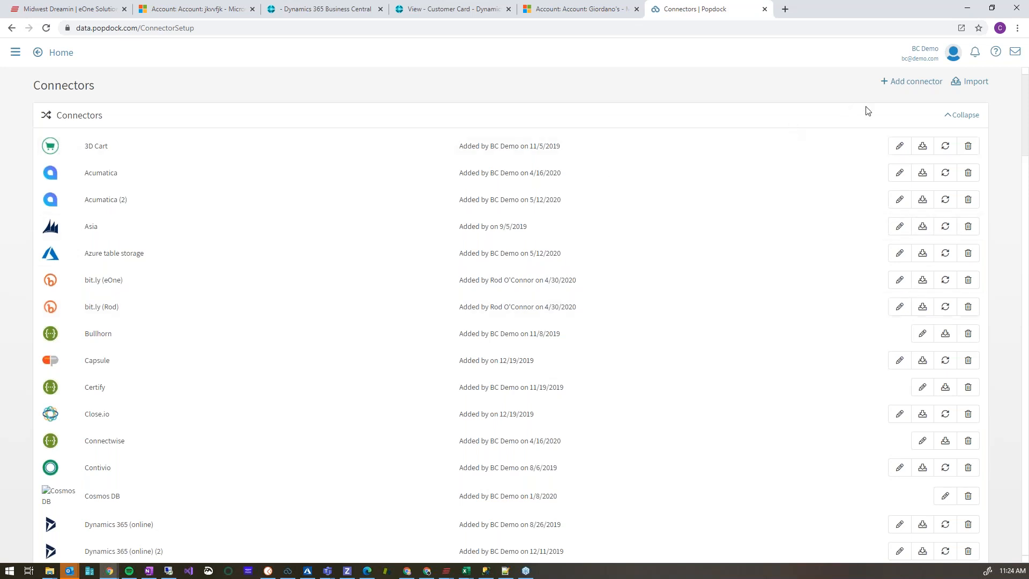
Open the catalog for adding a connector and browse all available connectors down to the Zoho entries.
{"action": "left_click", "coordinate": [936, 84]}
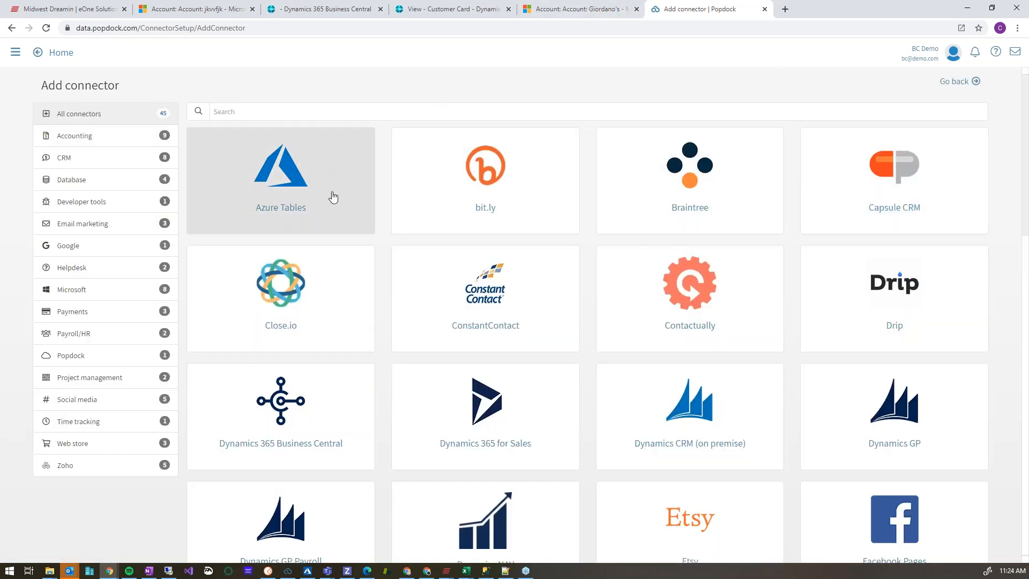
{"action": "scroll", "coordinate": [337, 205], "scroll_direction": "down", "scroll_amount": 1}
{"action": "scroll", "coordinate": [338, 205], "scroll_direction": "down", "scroll_amount": 3}
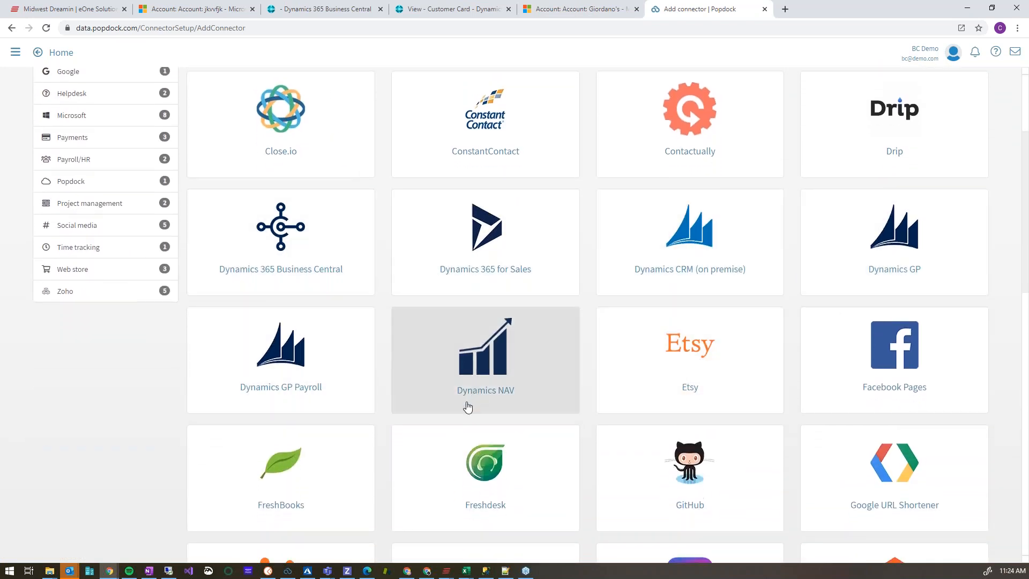
{"action": "scroll", "coordinate": [852, 423], "scroll_direction": "down", "scroll_amount": 13}
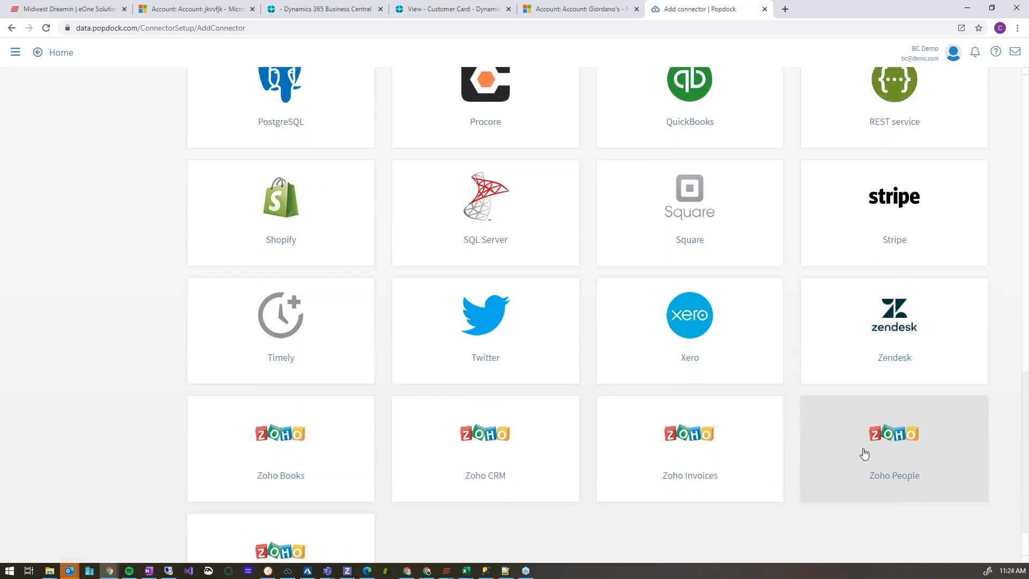
Leave the connector catalog for the list of configured connectors and open the Dynamics GP - eonesba connector for editing.
{"action": "scroll", "coordinate": [857, 439], "scroll_direction": "up", "scroll_amount": 1}
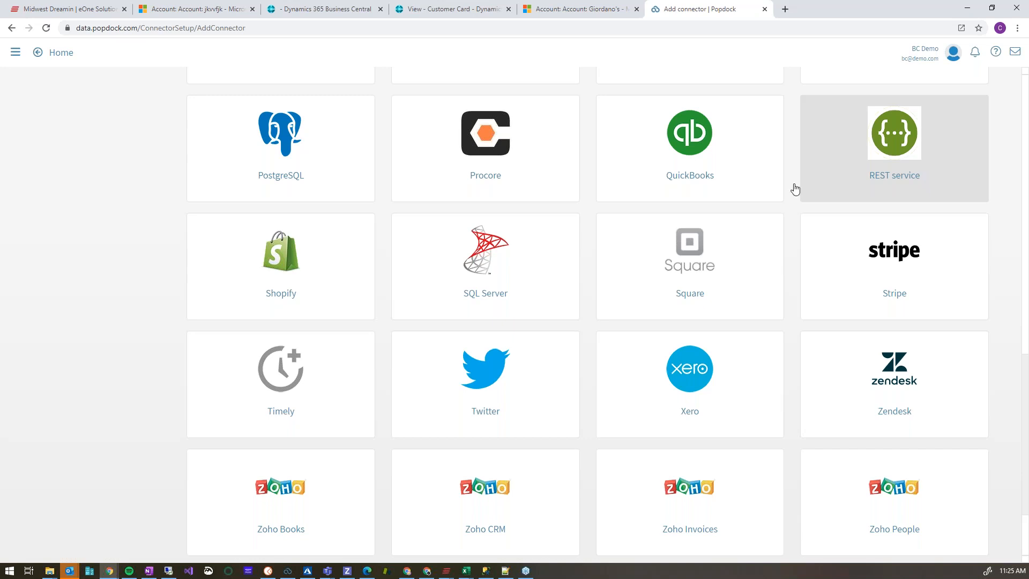
{"action": "scroll", "coordinate": [78, 210], "scroll_direction": "up", "scroll_amount": 1}
{"action": "scroll", "coordinate": [81, 214], "scroll_direction": "up", "scroll_amount": 12}
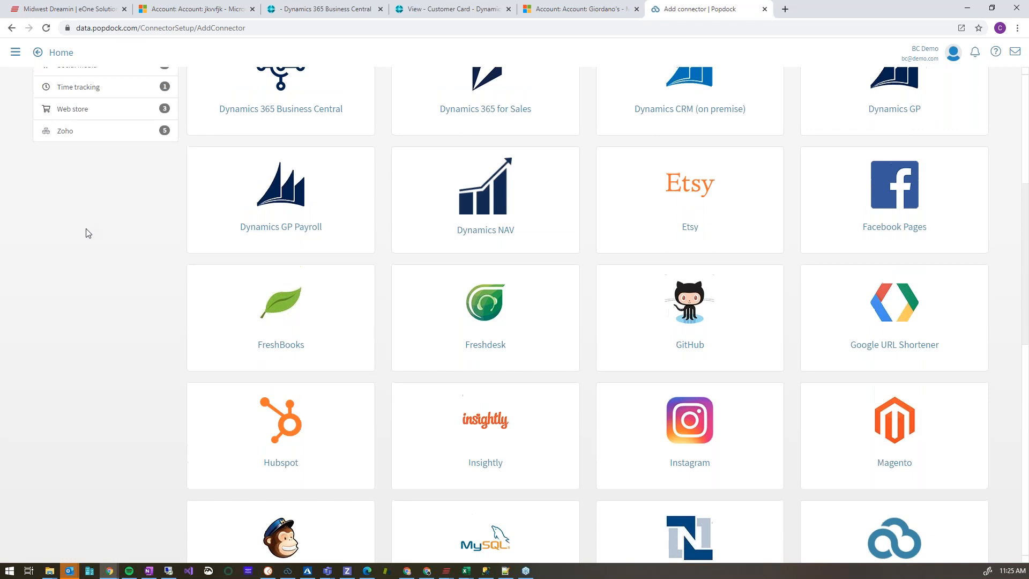
{"action": "left_click", "coordinate": [955, 83]}
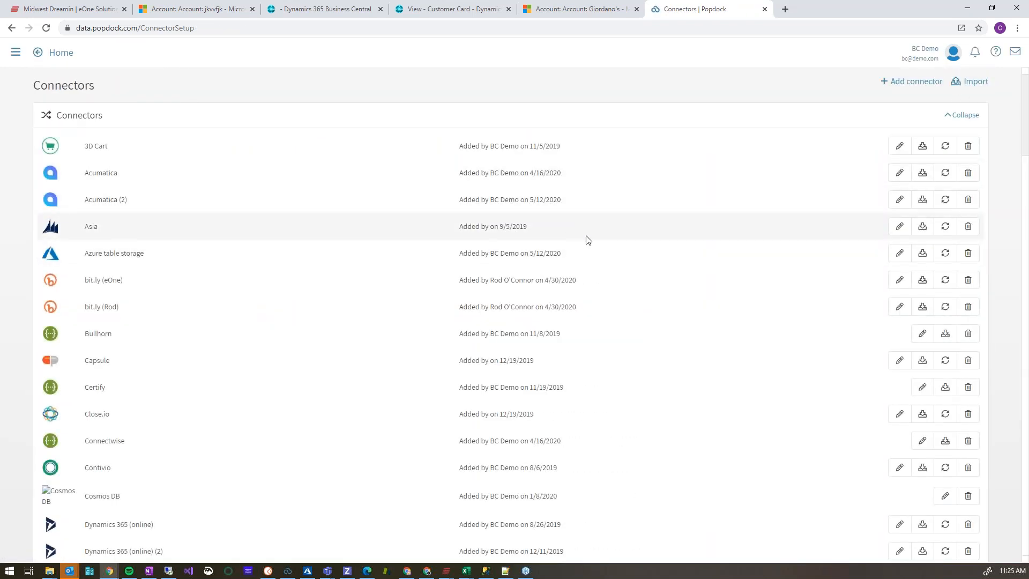
{"action": "scroll", "coordinate": [695, 266], "scroll_direction": "down", "scroll_amount": 4}
{"action": "scroll", "coordinate": [695, 267], "scroll_direction": "down", "scroll_amount": 5}
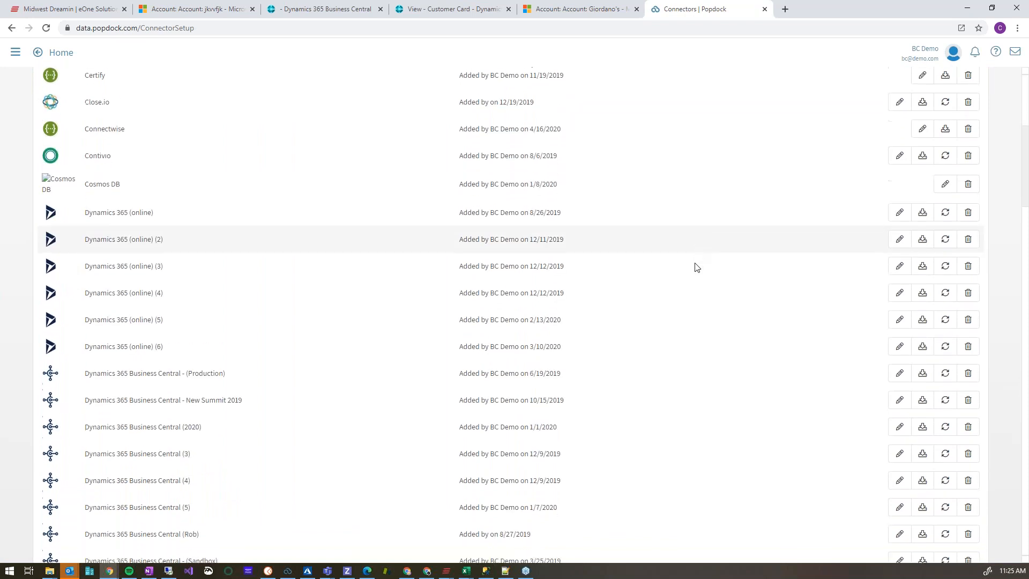
{"action": "scroll", "coordinate": [776, 310], "scroll_direction": "down", "scroll_amount": 2}
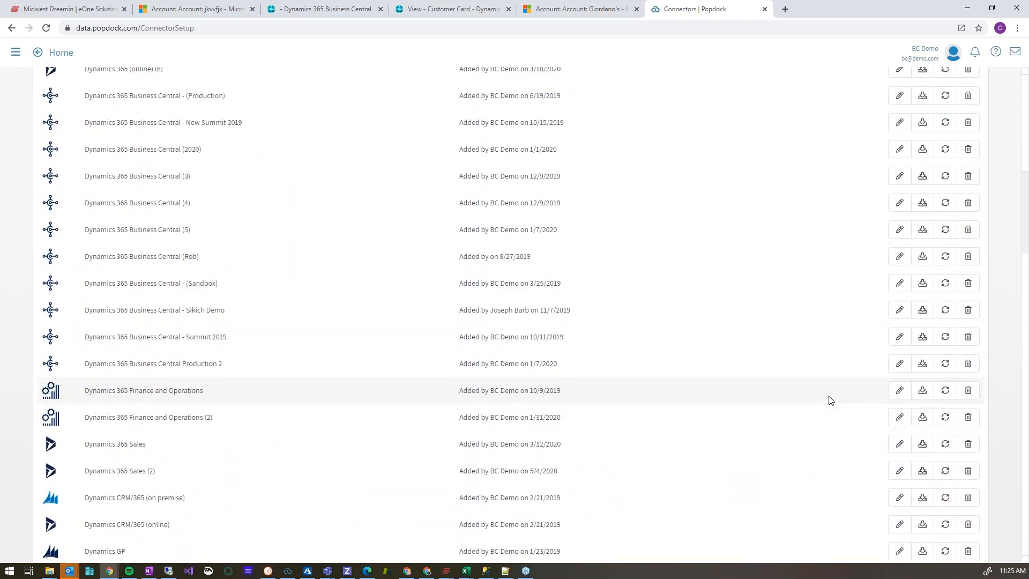
{"action": "scroll", "coordinate": [828, 402], "scroll_direction": "down", "scroll_amount": 5}
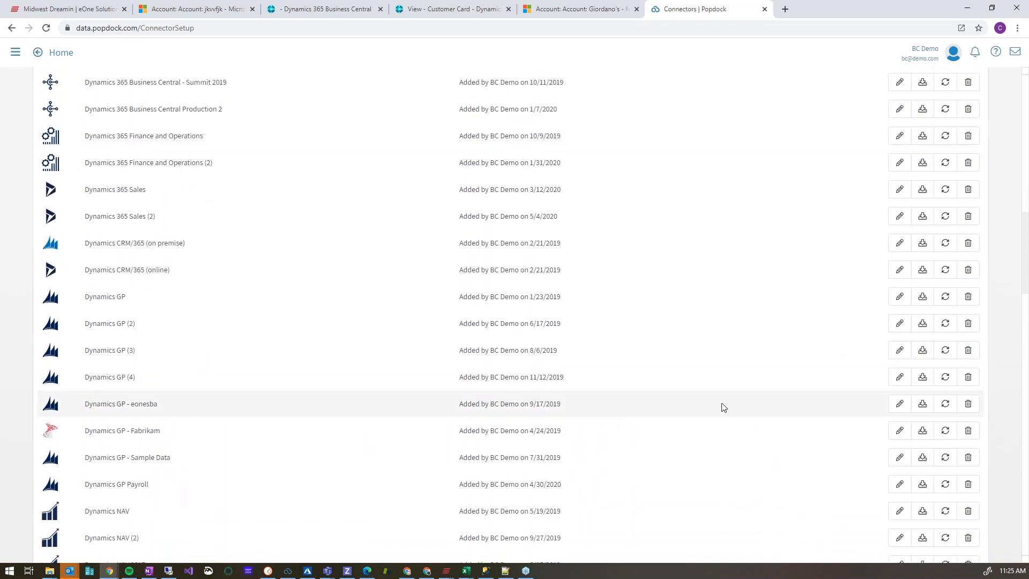
{"action": "left_click", "coordinate": [902, 406]}
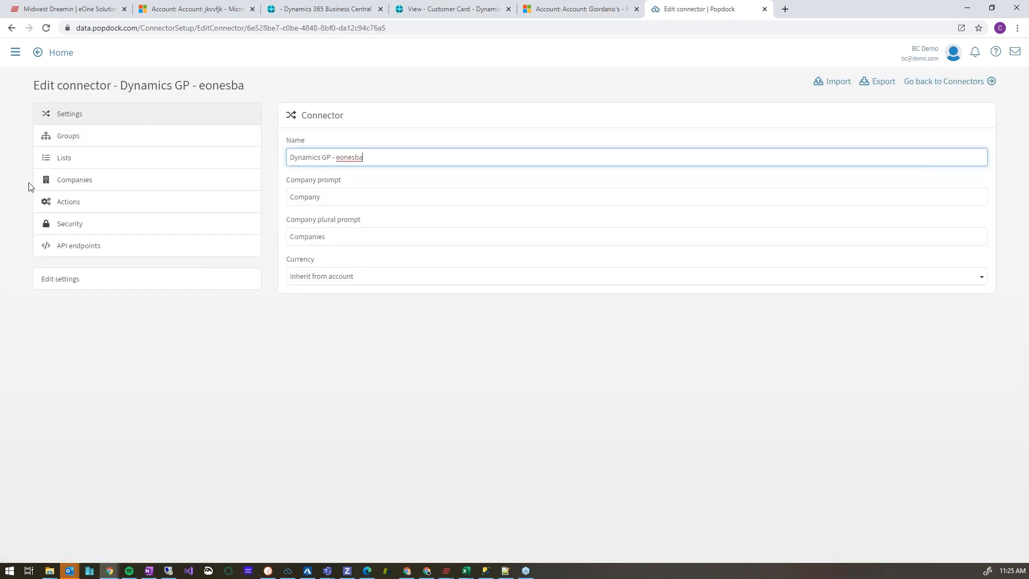
Review the Dynamics GP - eonesba connector's groups and look through its standard lists.
{"action": "left_click", "coordinate": [79, 141]}
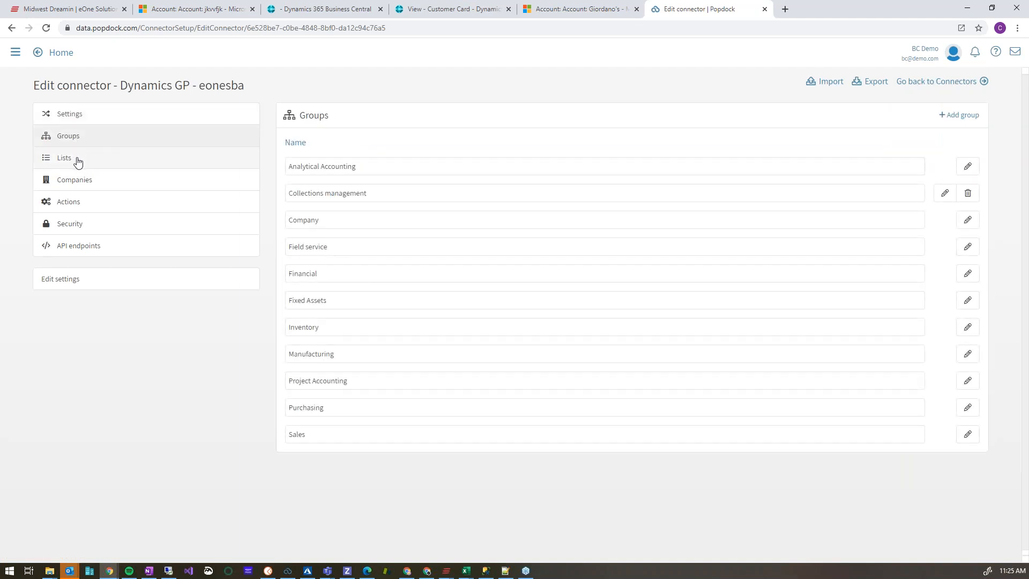
{"action": "left_click", "coordinate": [79, 162]}
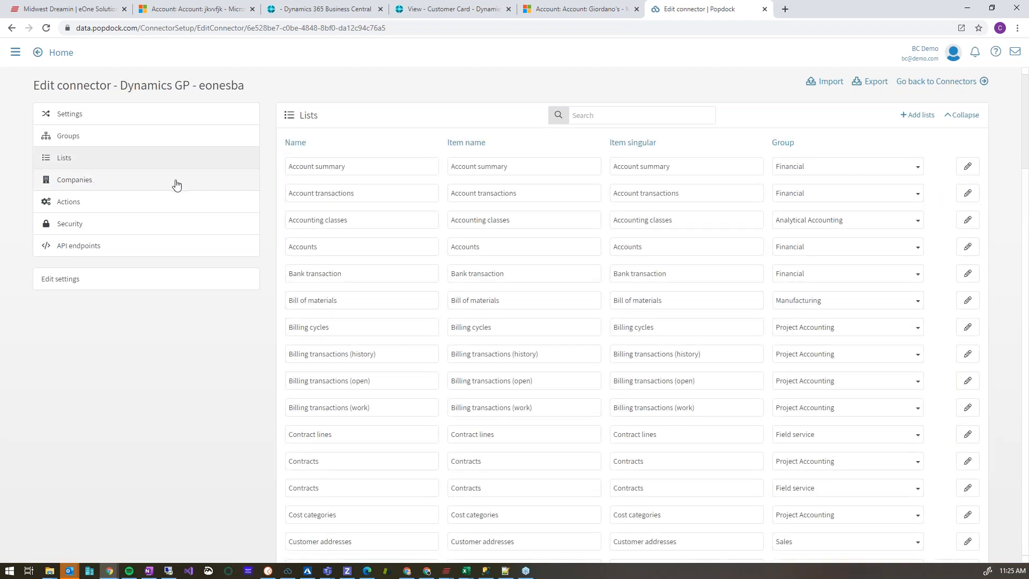
{"action": "scroll", "coordinate": [569, 241], "scroll_direction": "down", "scroll_amount": 3}
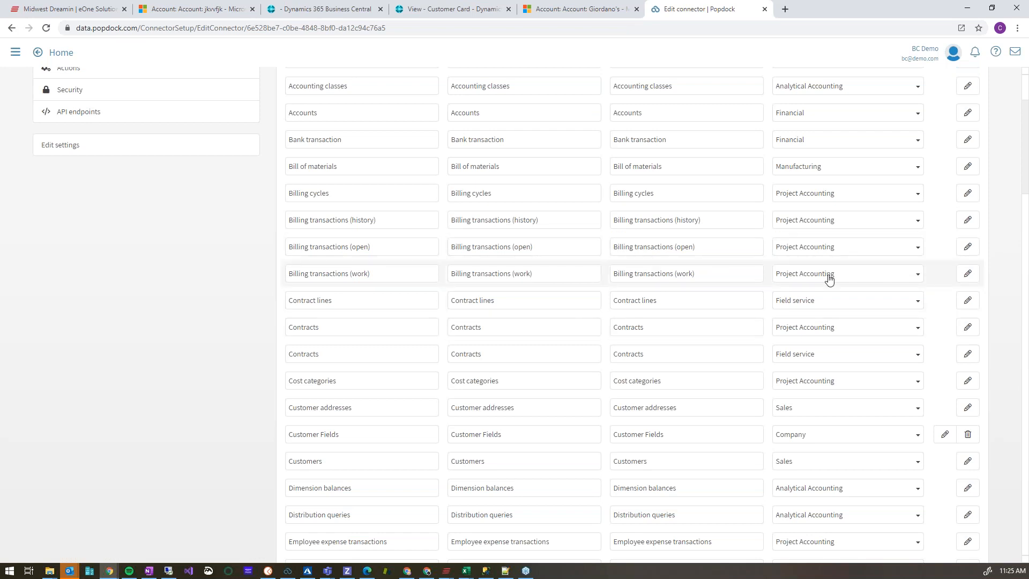
{"action": "scroll", "coordinate": [907, 230], "scroll_direction": "up", "scroll_amount": 3}
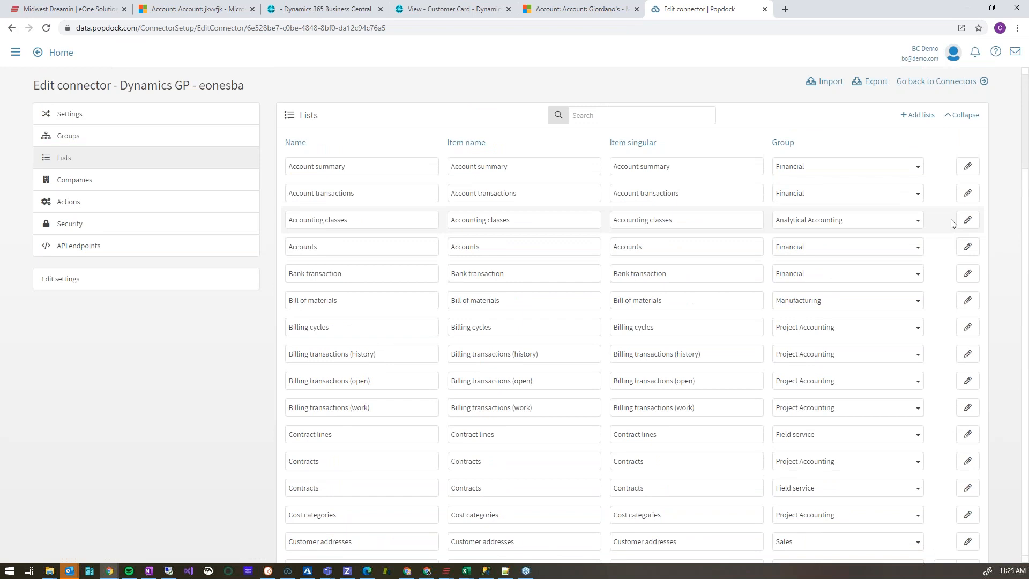
Examine the Extender, SmartList Builder, SmartList Designer and Tables and views sources for adding lists, and close the dialog without adding any.
{"action": "left_click", "coordinate": [923, 120]}
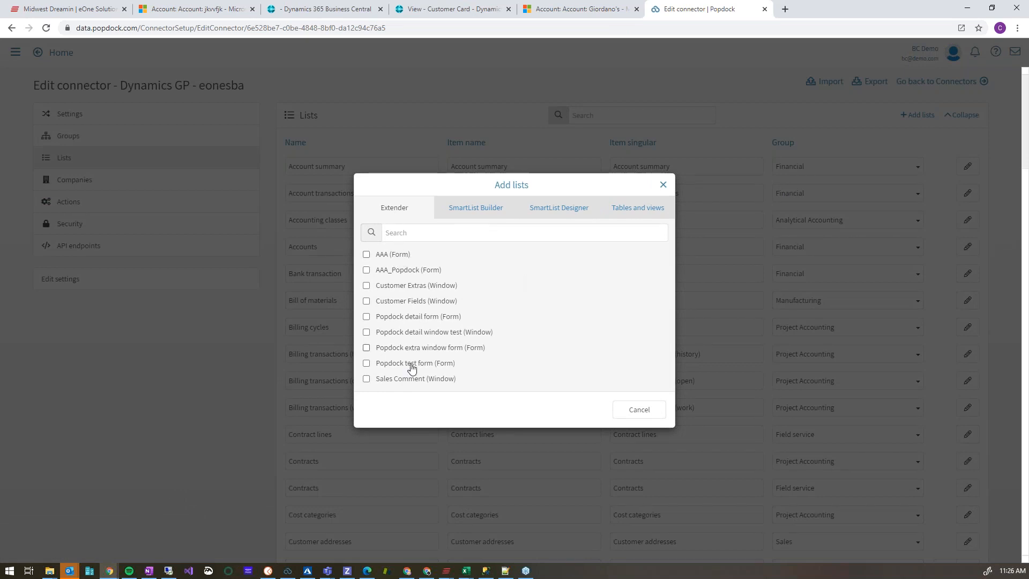
{"action": "left_click", "coordinate": [481, 214]}
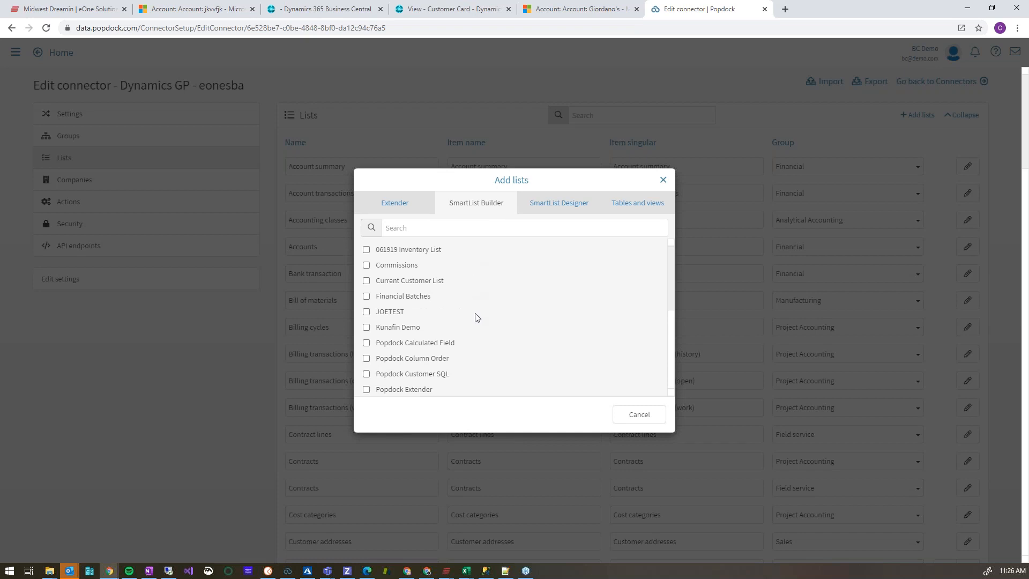
{"action": "left_click", "coordinate": [555, 209]}
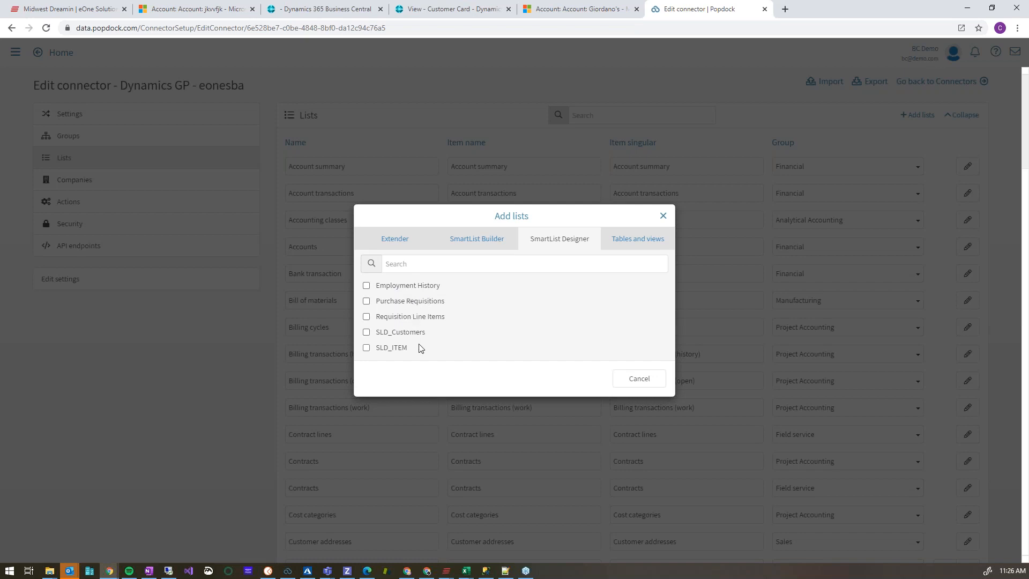
{"action": "left_click", "coordinate": [633, 243]}
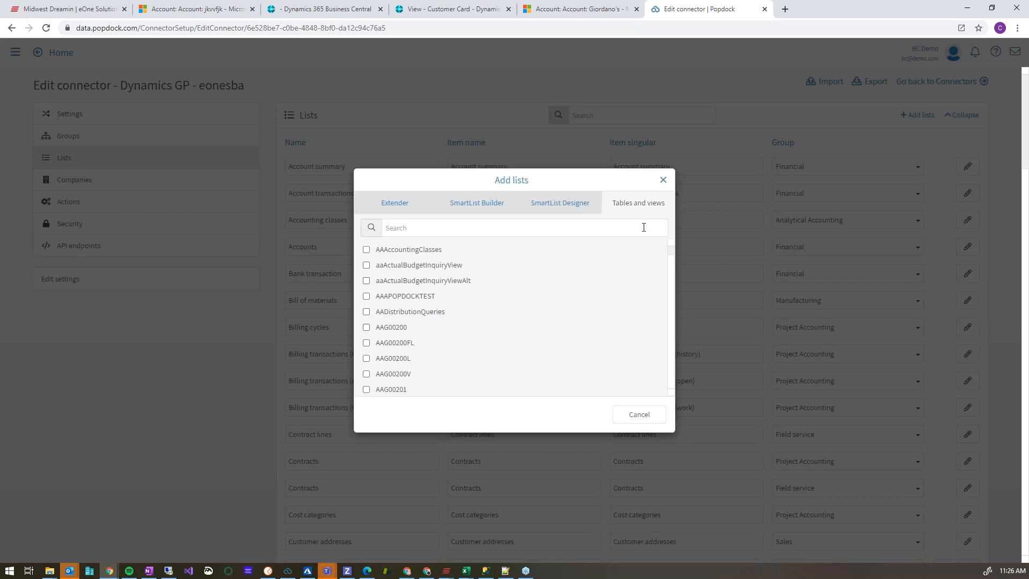
{"action": "left_click", "coordinate": [663, 183]}
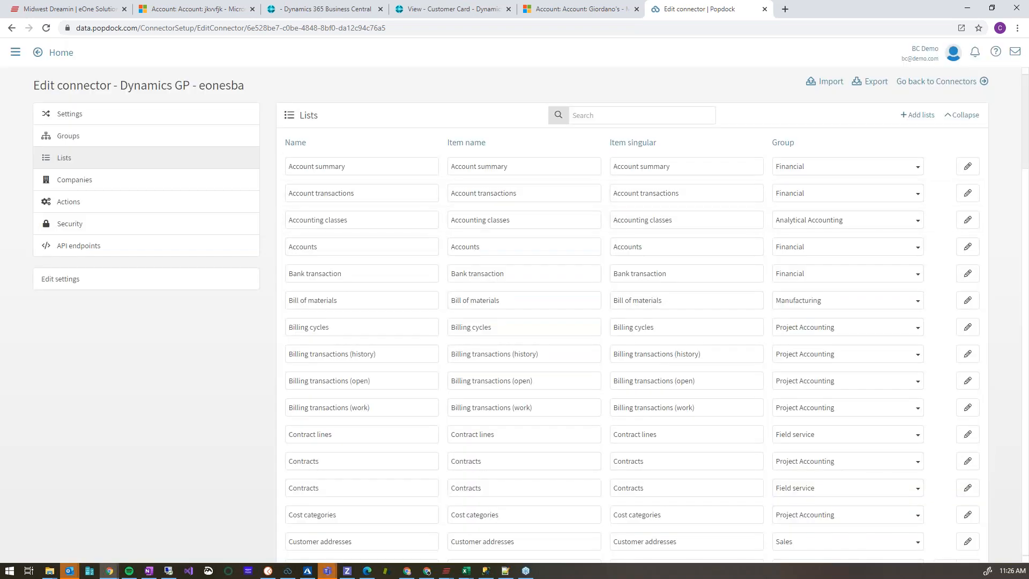
Collapse the standard lists and review the types of custom list that can be added, without choosing one.
{"action": "left_click", "coordinate": [966, 114]}
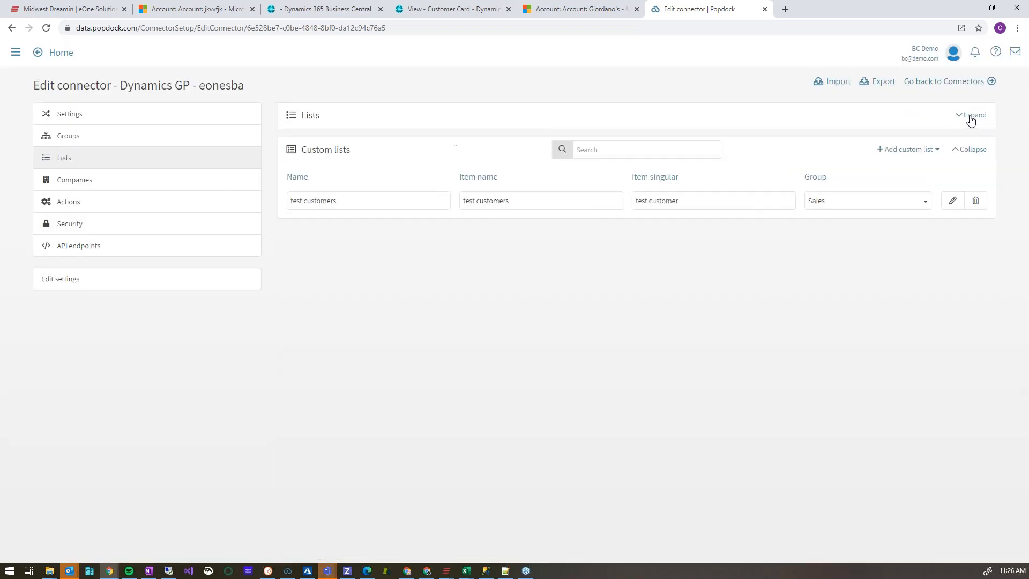
{"action": "left_click", "coordinate": [918, 153]}
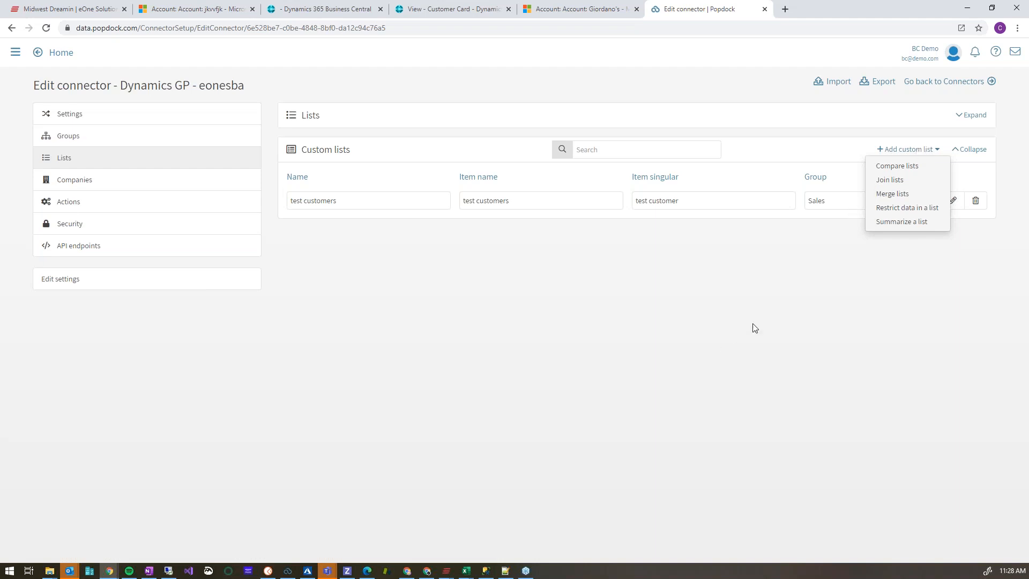
{"action": "left_click", "coordinate": [749, 308]}
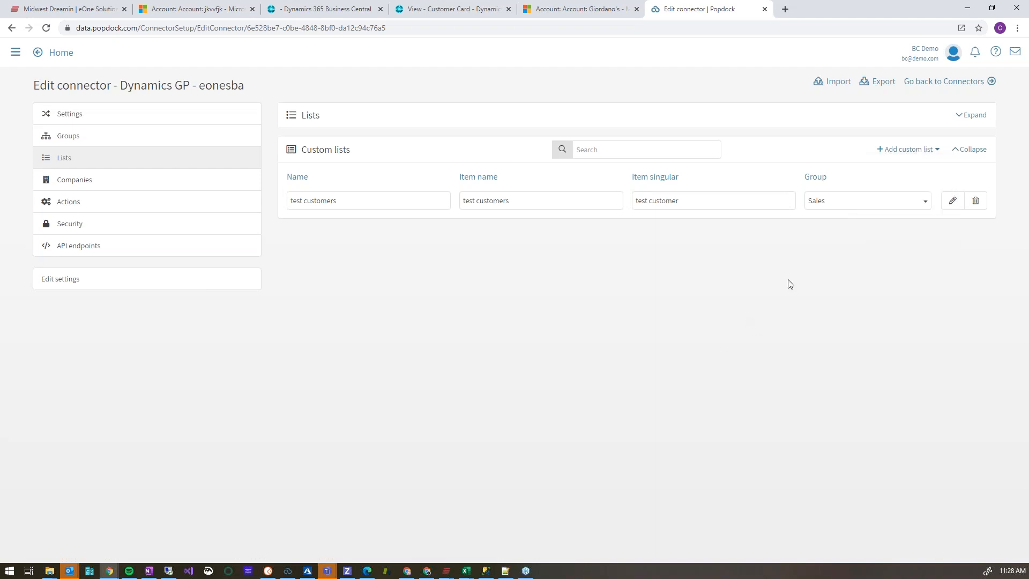
Return to the configured connectors and open the lists of the Dynamics 365 Business Central - (Production) connector for editing.
{"action": "left_click", "coordinate": [949, 83]}
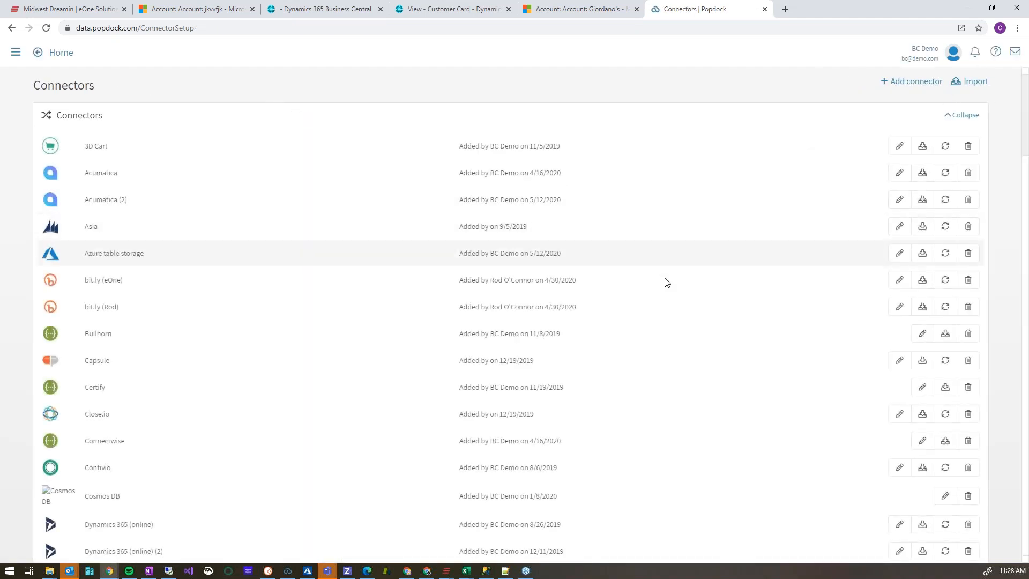
{"action": "scroll", "coordinate": [791, 322], "scroll_direction": "down", "scroll_amount": 6}
{"action": "scroll", "coordinate": [792, 322], "scroll_direction": "down", "scroll_amount": 5}
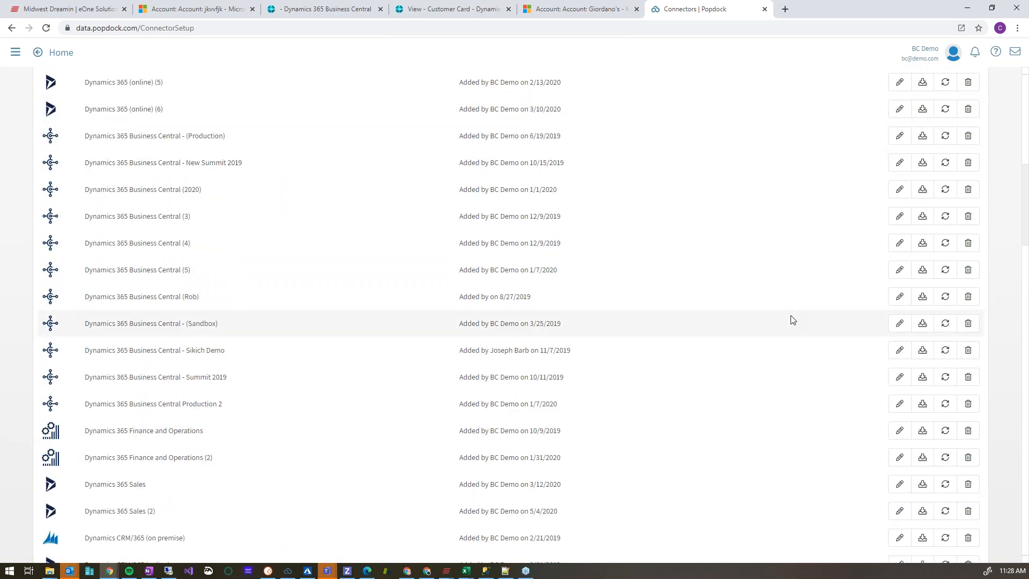
{"action": "left_click", "coordinate": [902, 138]}
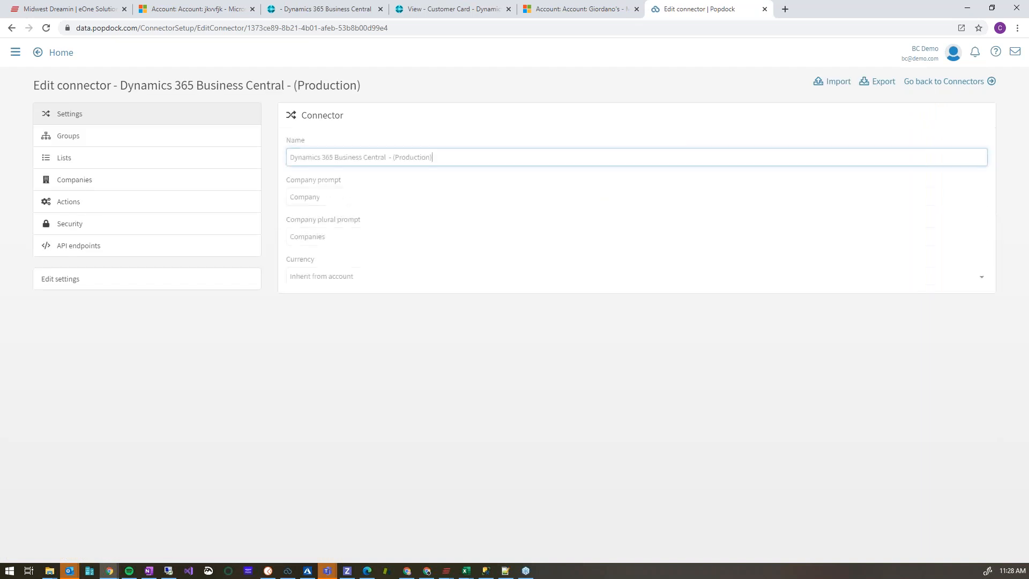
{"action": "left_click", "coordinate": [74, 163]}
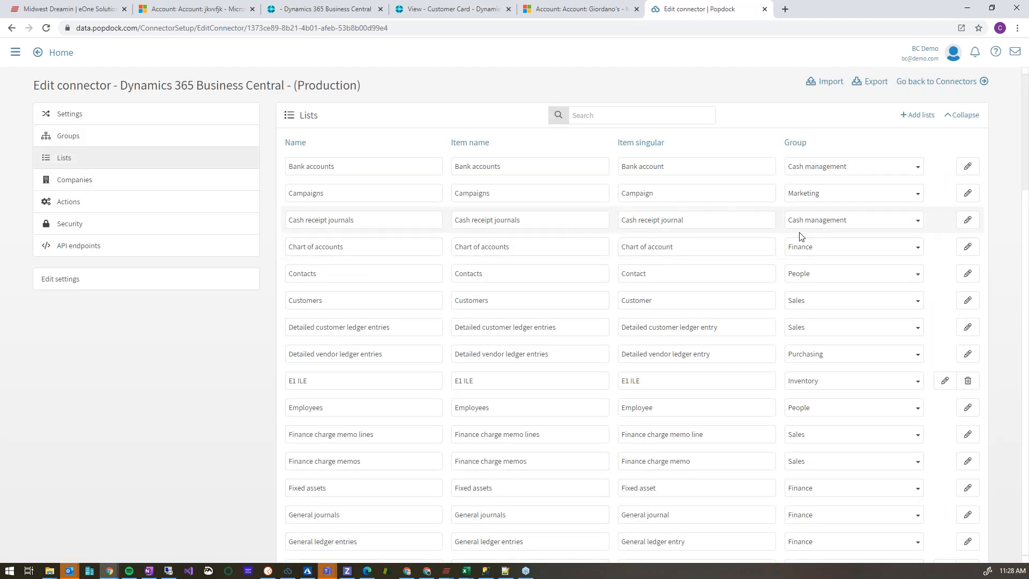
Browse the additional Business Central lists that can be added to the connector and close the dialog without adding any.
{"action": "left_click", "coordinate": [919, 119]}
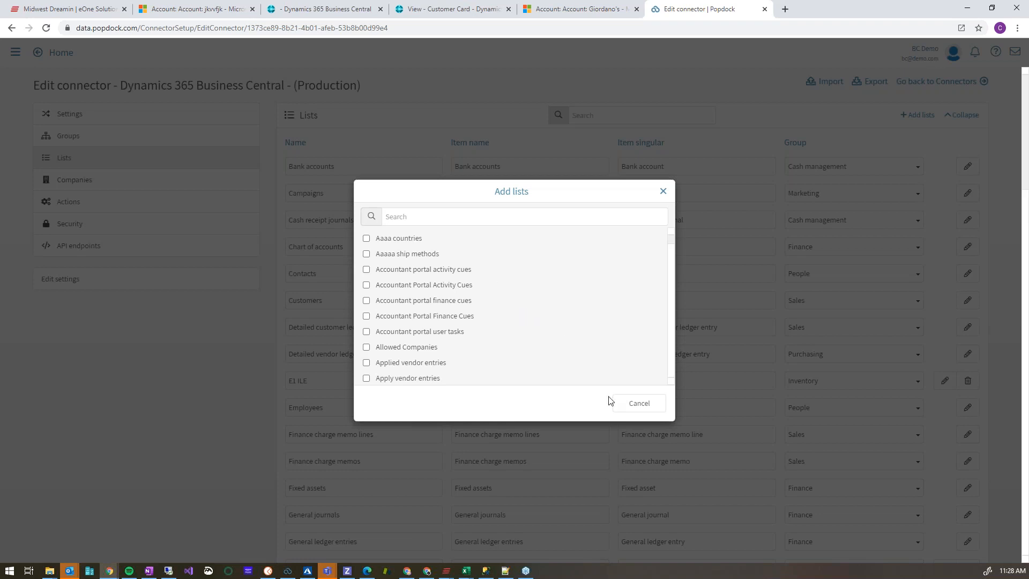
{"action": "scroll", "coordinate": [493, 314], "scroll_direction": "down", "scroll_amount": 1}
{"action": "scroll", "coordinate": [489, 314], "scroll_direction": "down", "scroll_amount": 4}
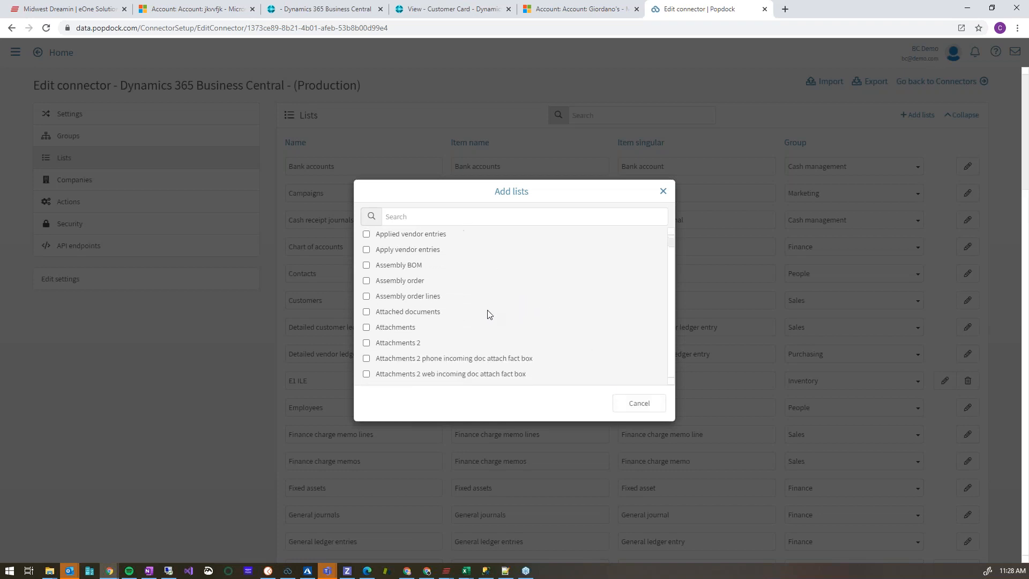
{"action": "scroll", "coordinate": [486, 315], "scroll_direction": "down", "scroll_amount": 4}
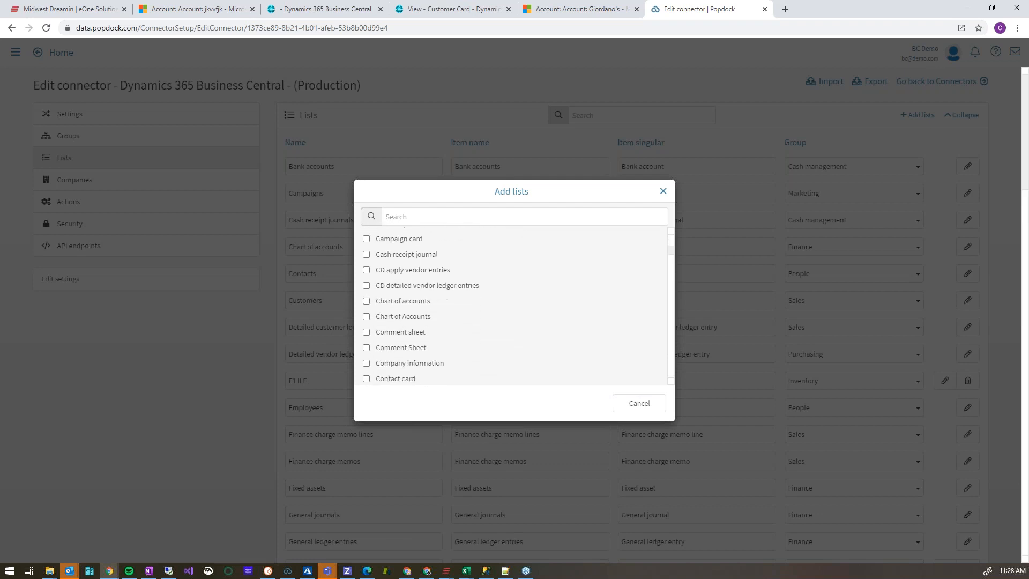
{"action": "scroll", "coordinate": [487, 315], "scroll_direction": "down", "scroll_amount": 5}
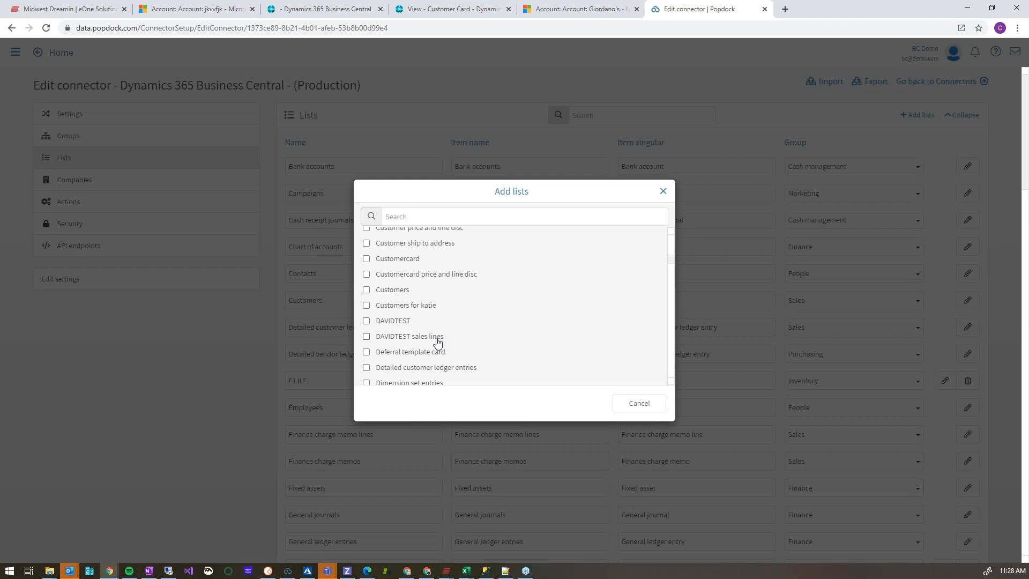
{"action": "left_click", "coordinate": [663, 192]}
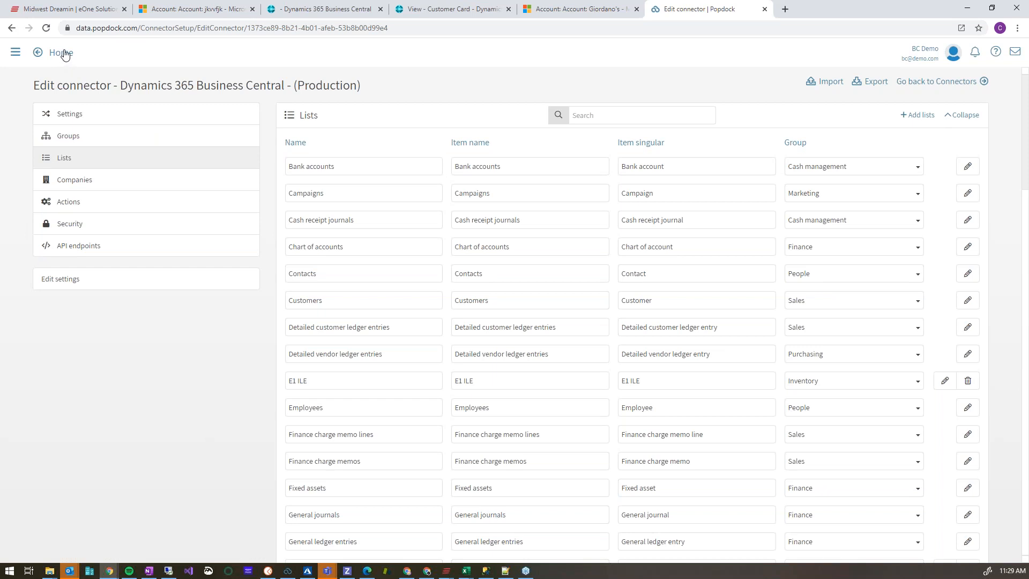
Go to the Developer area and show its scheduled jobs.
{"action": "left_click", "coordinate": [16, 54]}
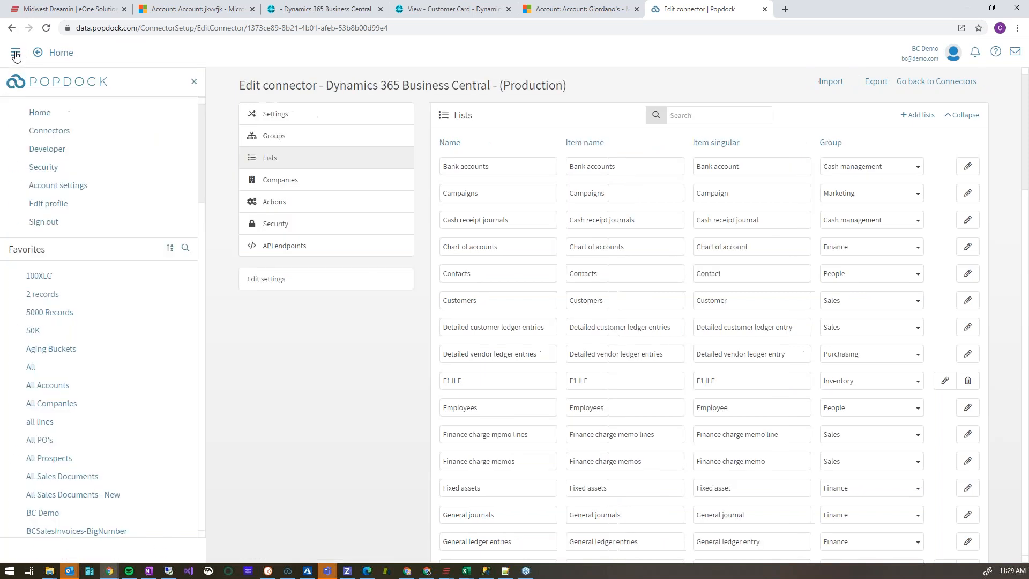
{"action": "left_click", "coordinate": [45, 150]}
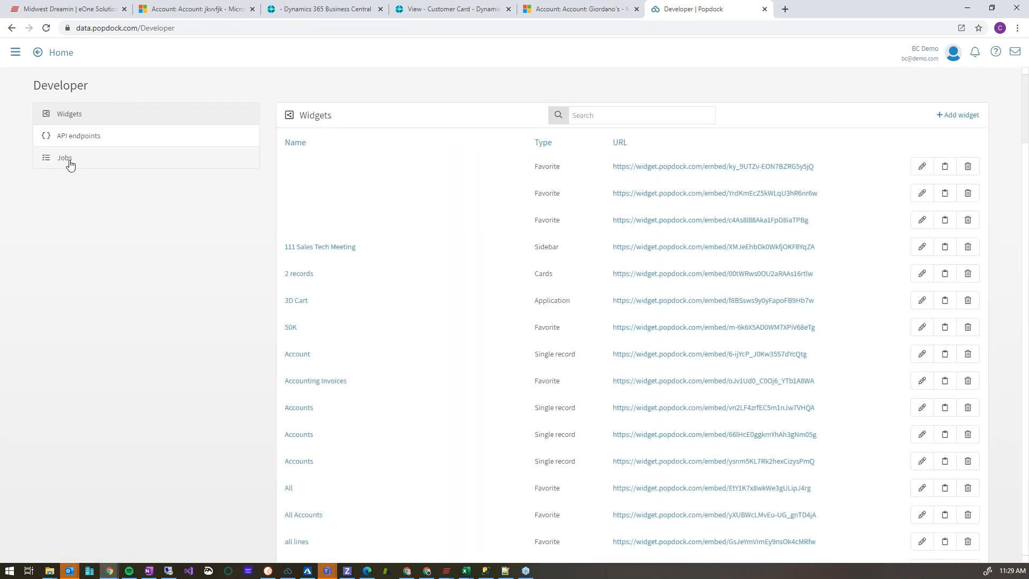
{"action": "left_click", "coordinate": [68, 160]}
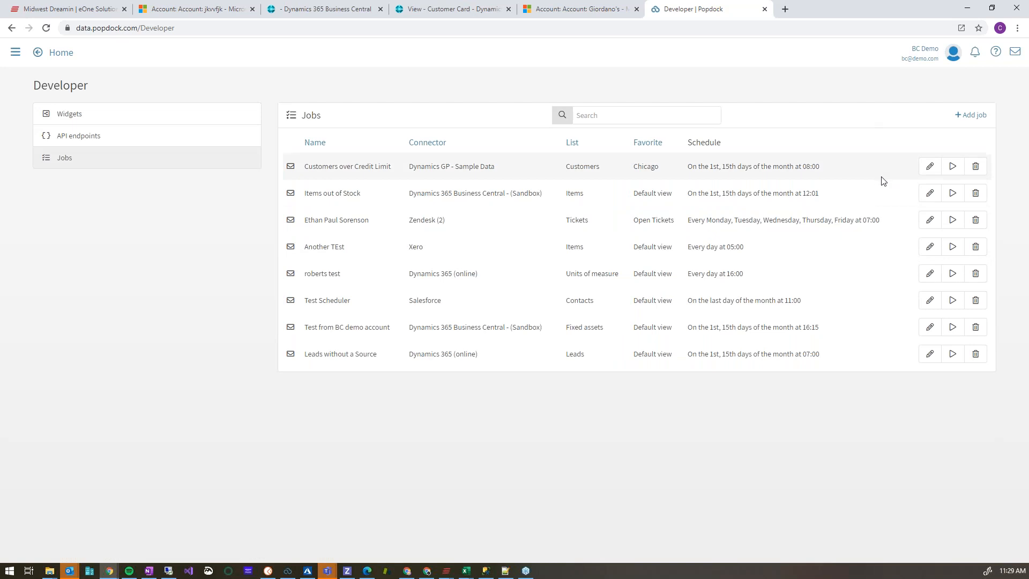
Open the Items out of Stock job for editing and review its list, favorite and email recipient settings.
{"action": "left_click", "coordinate": [929, 194]}
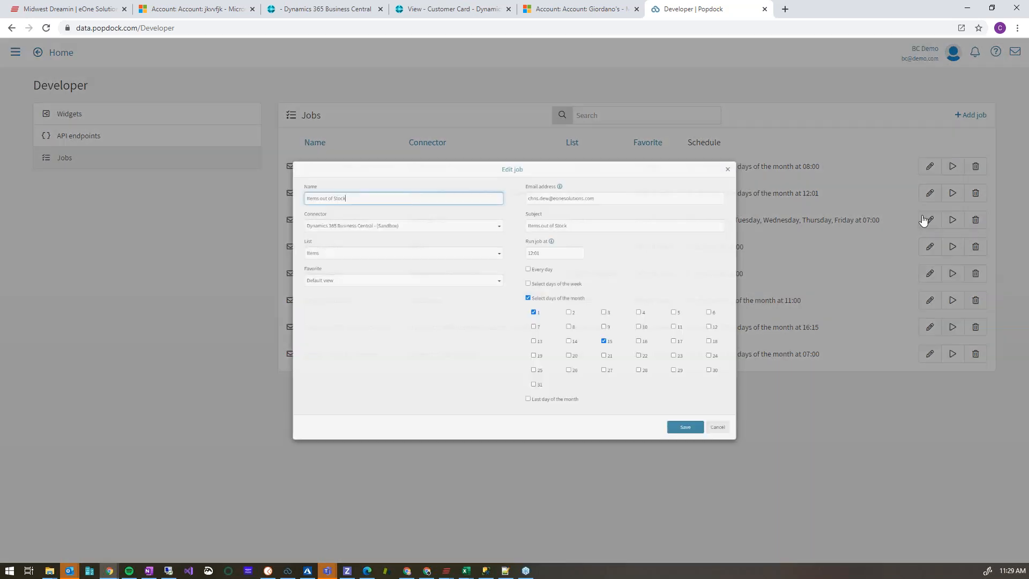
{"action": "left_click", "coordinate": [363, 116]}
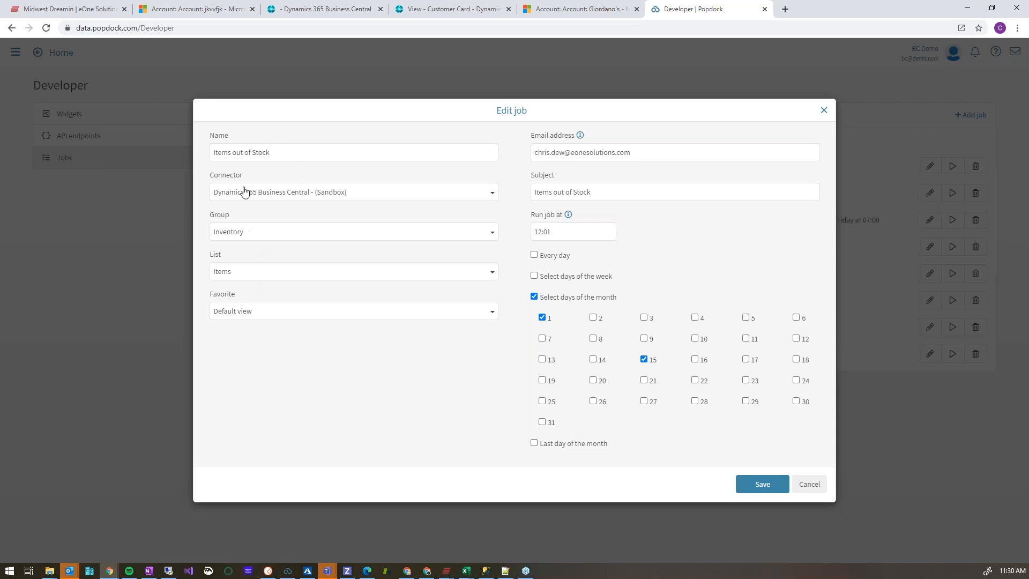
{"action": "left_click", "coordinate": [254, 316]}
{"action": "left_click", "coordinate": [253, 316]}
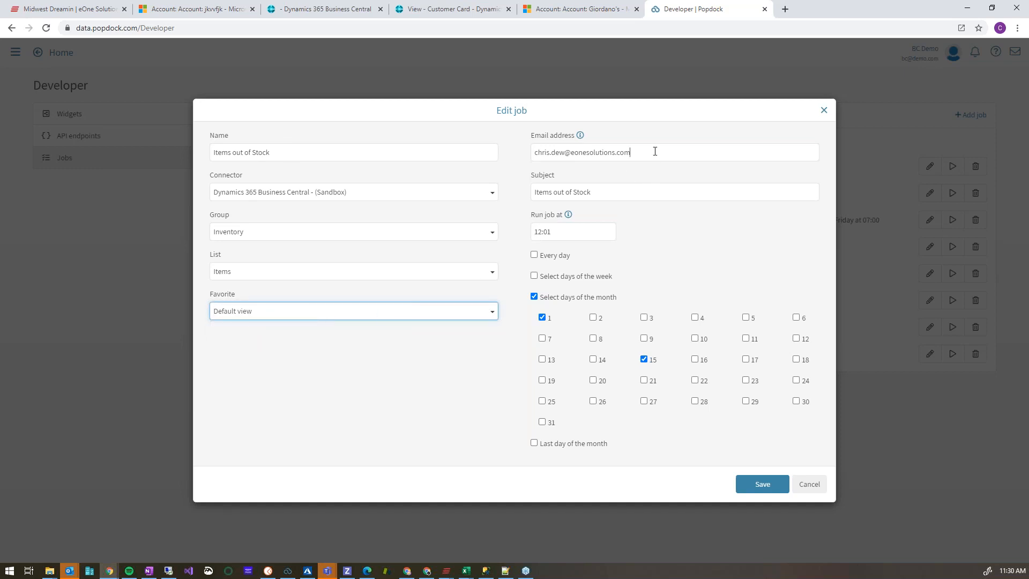
{"action": "left_click", "coordinate": [696, 152]}
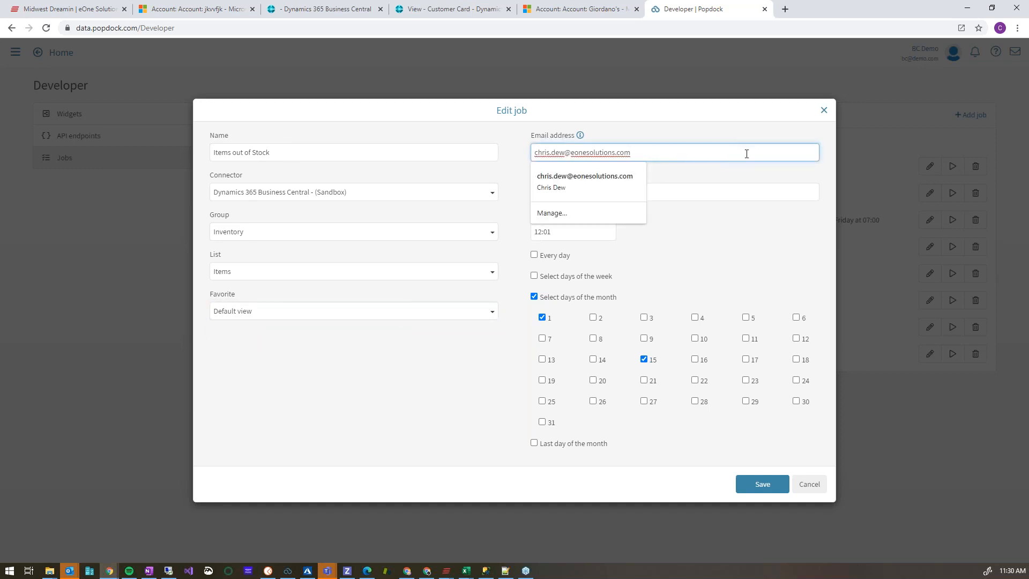
{"action": "left_click", "coordinate": [733, 169]}
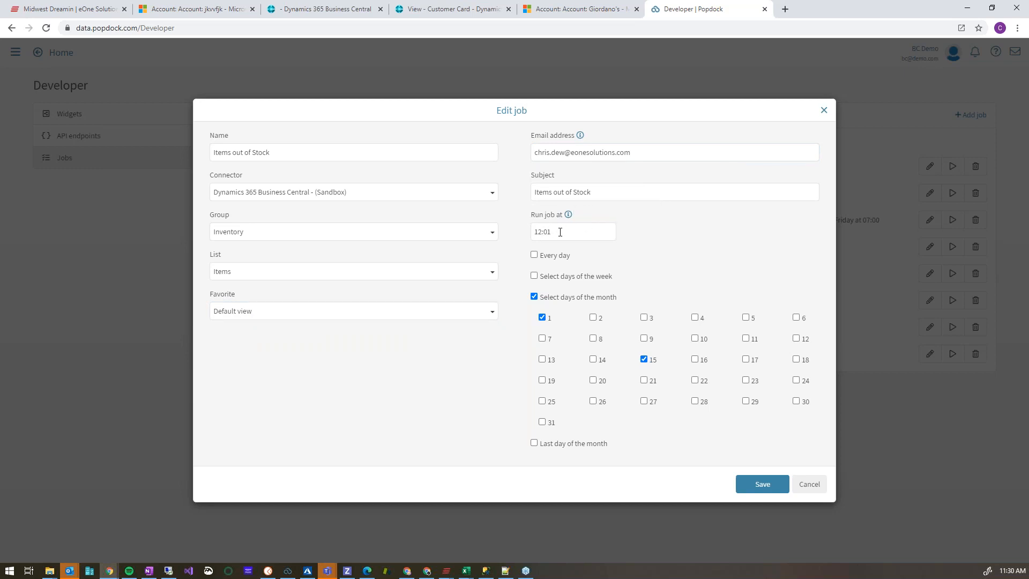
Try a daily schedule for the Items out of Stock job, followed by a weekly one on Monday and Thursday.
{"action": "left_click", "coordinate": [537, 256]}
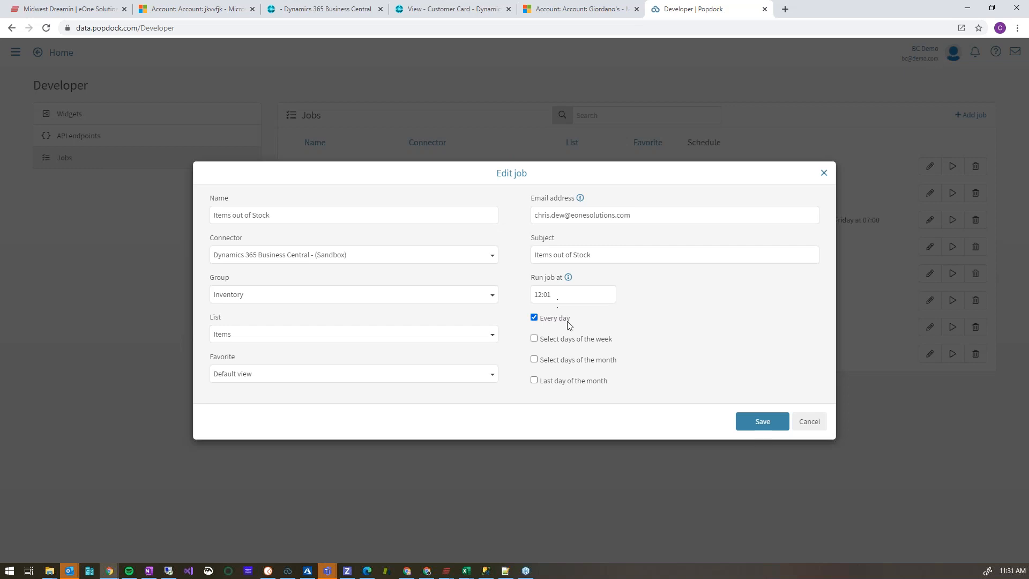
{"action": "left_click", "coordinate": [576, 338]}
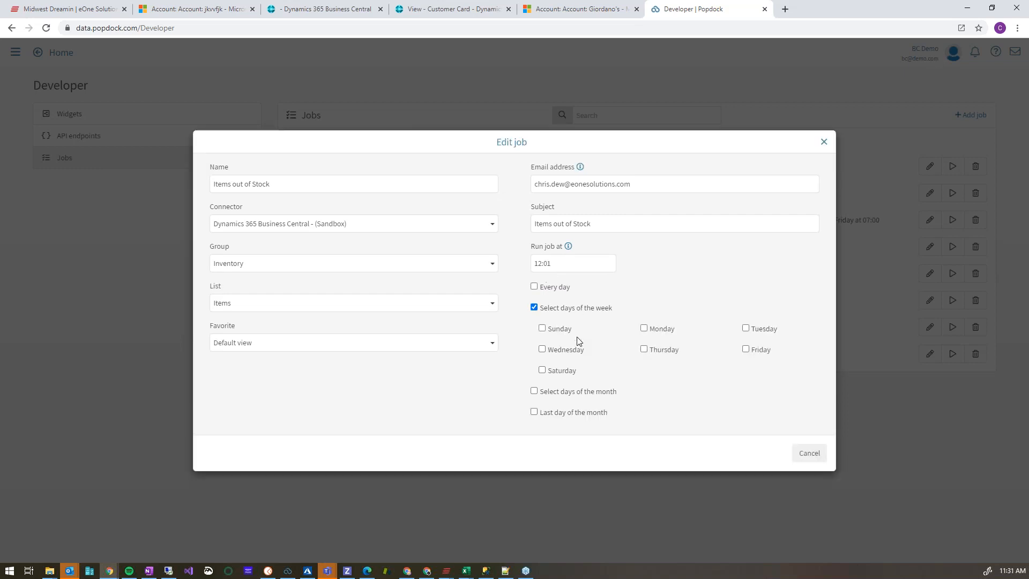
{"action": "left_click", "coordinate": [645, 328]}
{"action": "left_click", "coordinate": [644, 349]}
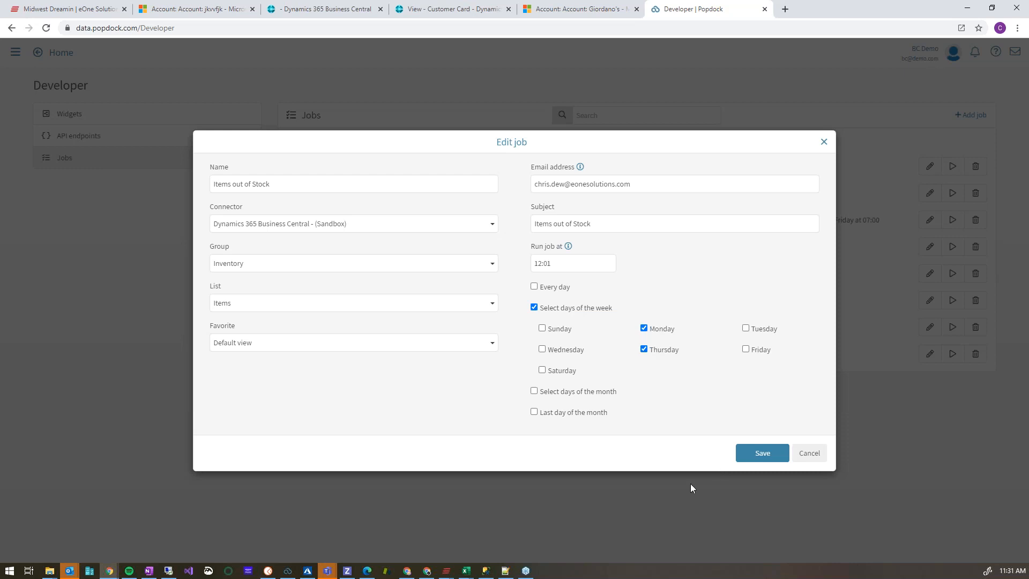
Schedule the Items out of Stock job for days 1 and 15 of the month and save it.
{"action": "left_click", "coordinate": [593, 397]}
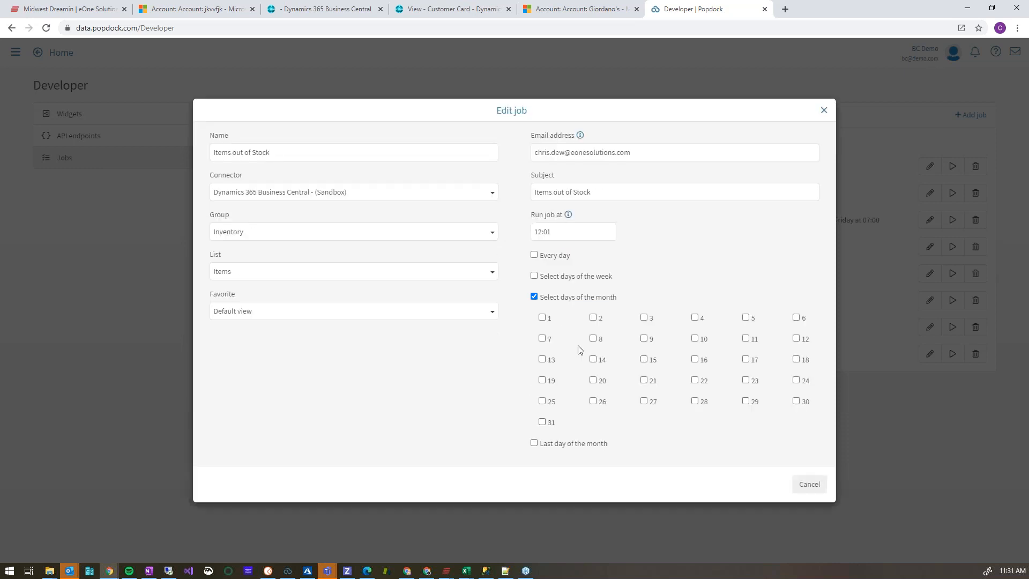
{"action": "left_click", "coordinate": [541, 317]}
{"action": "left_click", "coordinate": [644, 359]}
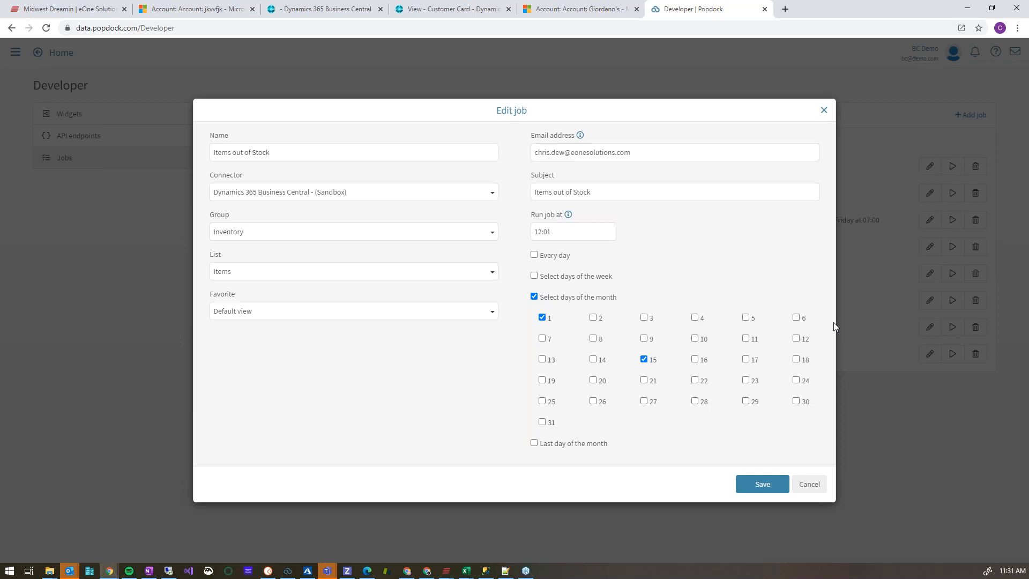
{"action": "left_click", "coordinate": [772, 485]}
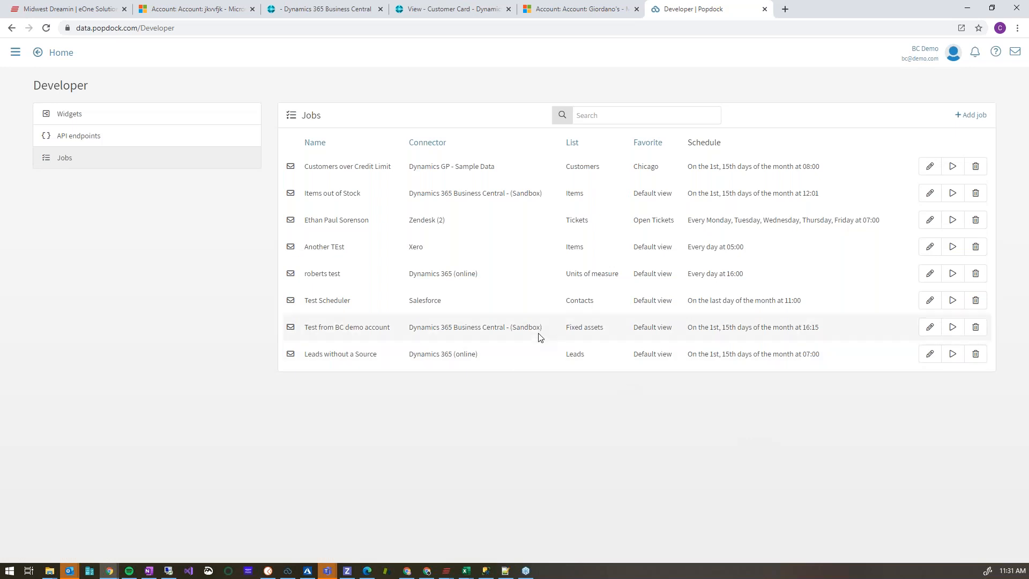